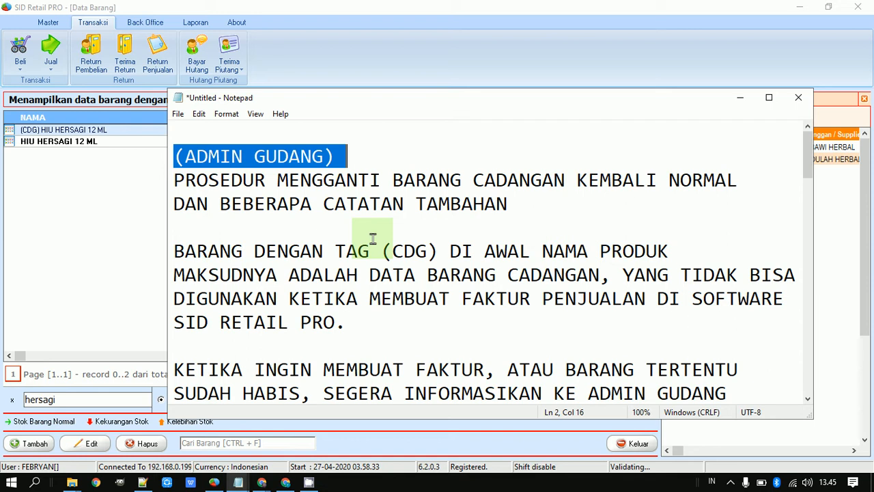
- Highlight the notes line "BARANG DENGAN TAG (CDG) DI AWAL NAMA PRODUK"
left_click(342, 230)
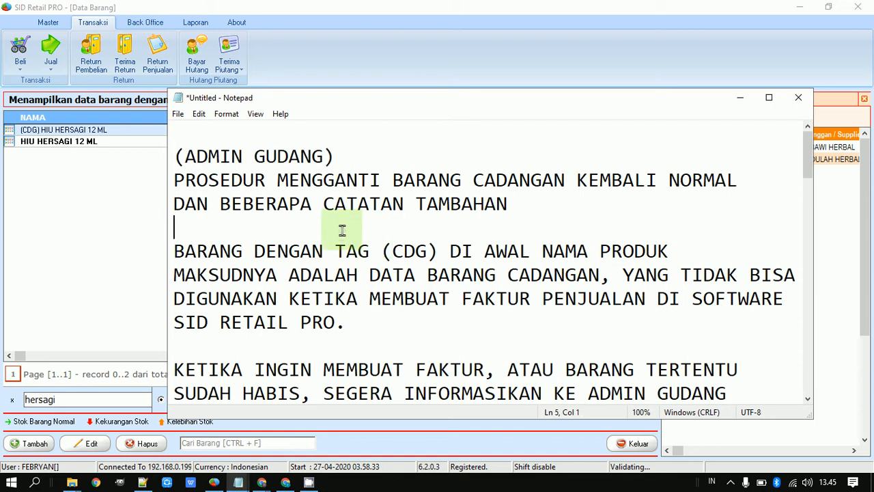
key("Down")
key("ctrl+shift+Right")
key("ctrl+shift+Right")
key("ctrl+shift+Right")
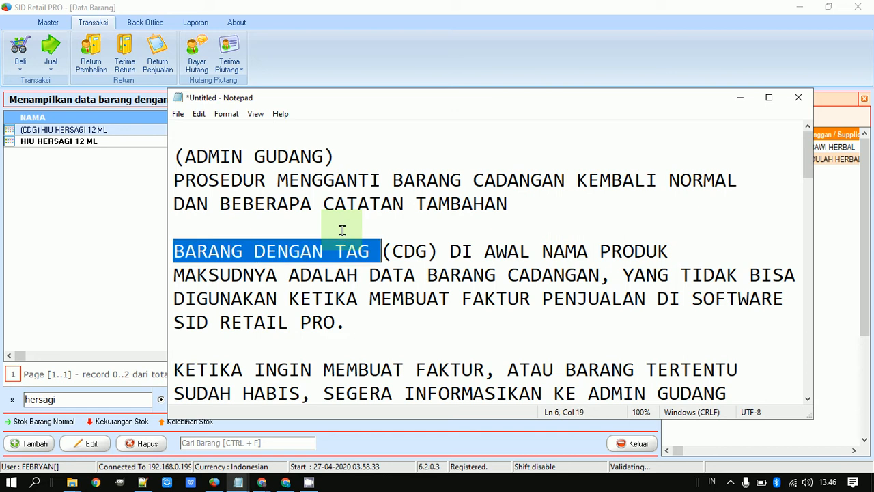
key("ctrl+shift+Right")
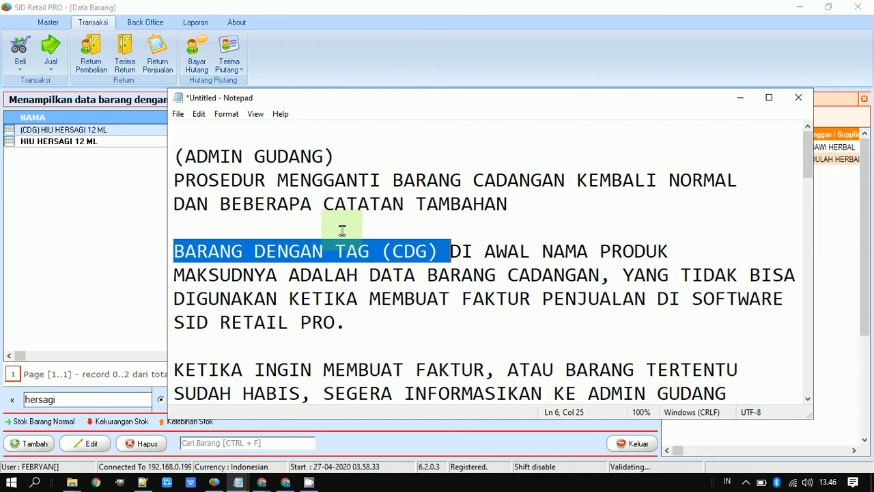
key("ctrl")
key("shift+End")
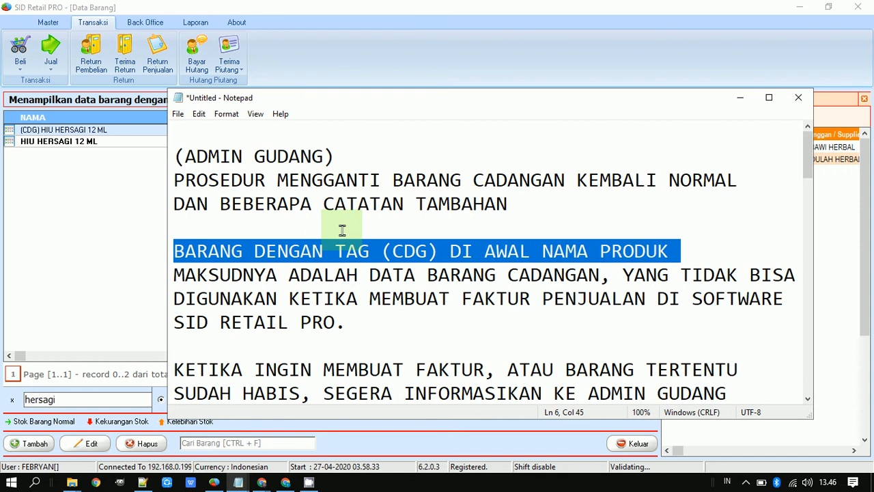
- Highlight only the (CDG) tag in the notes and compare it with the (CDG) HIU HERSAGI 12 ML entry in SID Retail PRO
left_click(381, 251)
left_click(438, 251, "shift")
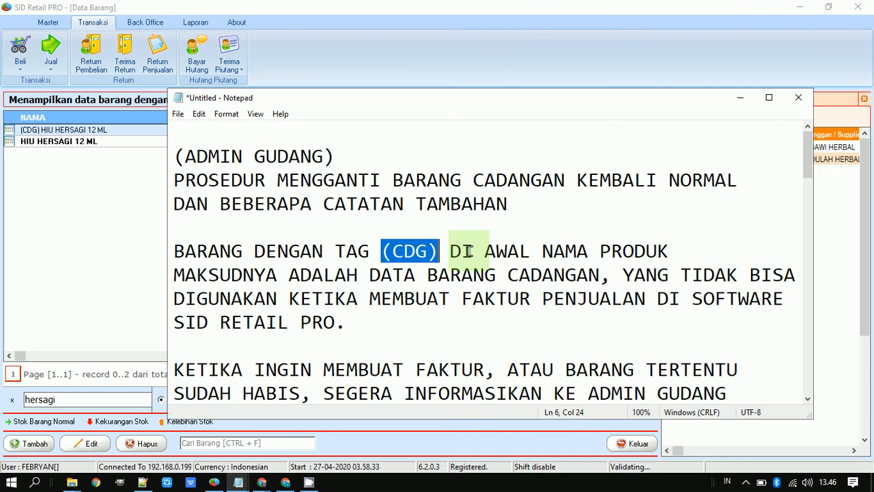
left_click(119, 135)
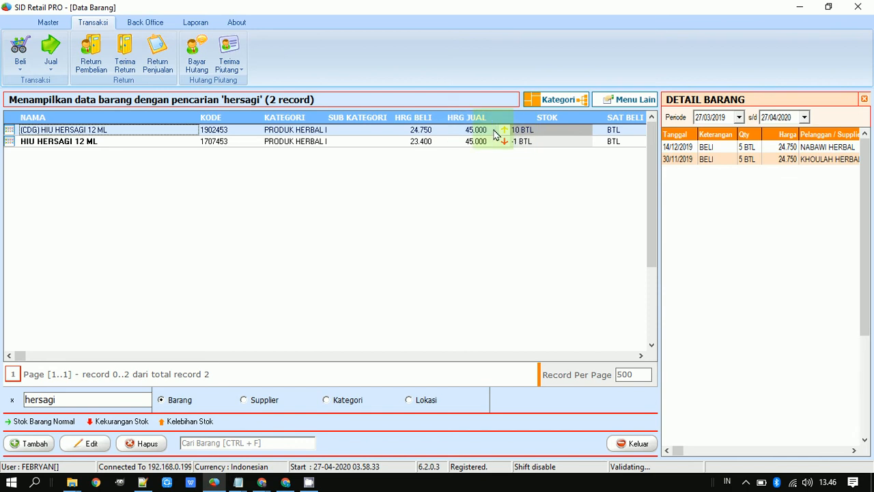
key("alt+Tab")
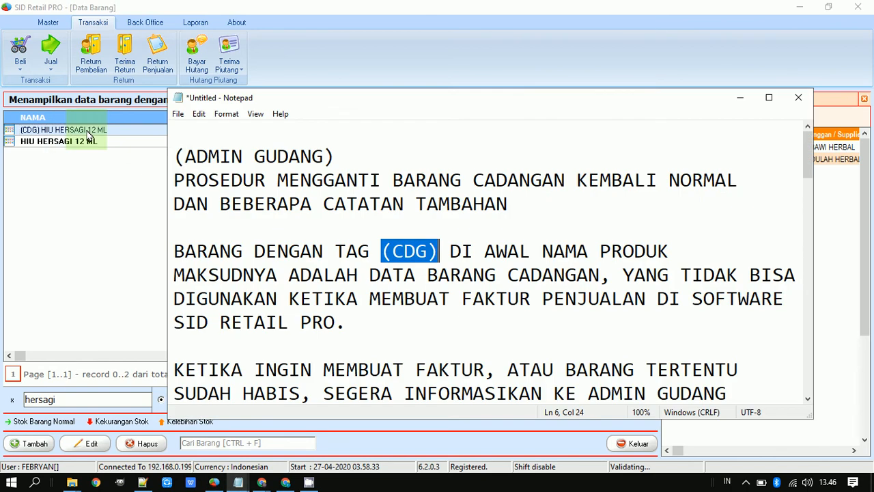
- Highlight the notes passage from "YANG TIDAK BISA" through "SID RETAIL PRO."
left_click(345, 274)
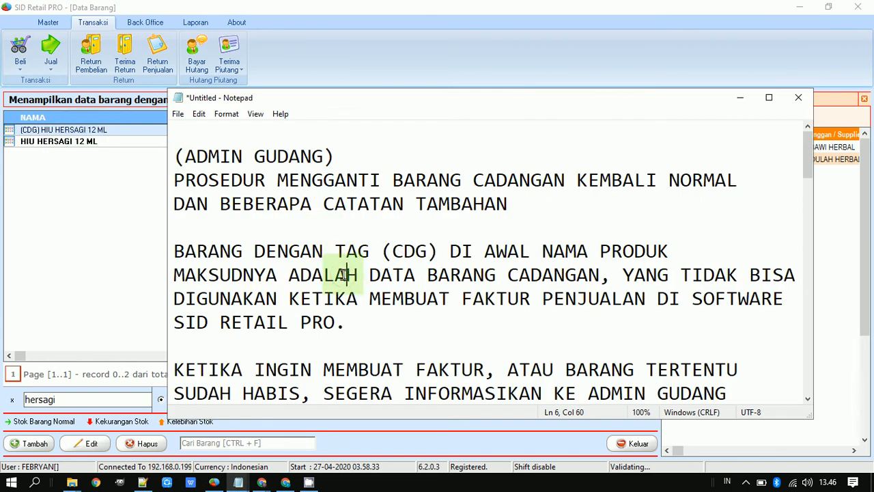
key("ctrl+Right")
key("ctrl+Right")
key("ctrl+Right")
key("ctrl+Right")
key("shift+End")
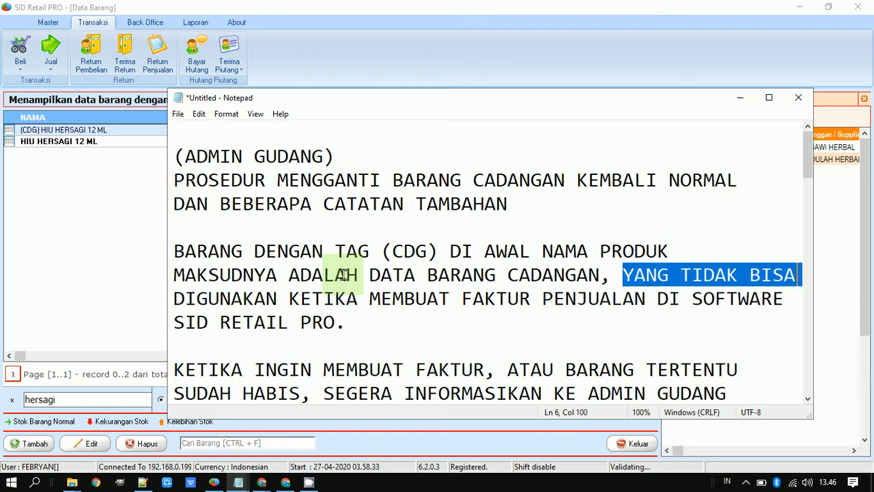
key("shift+Right")
key("shift+Right")
key("shift+End")
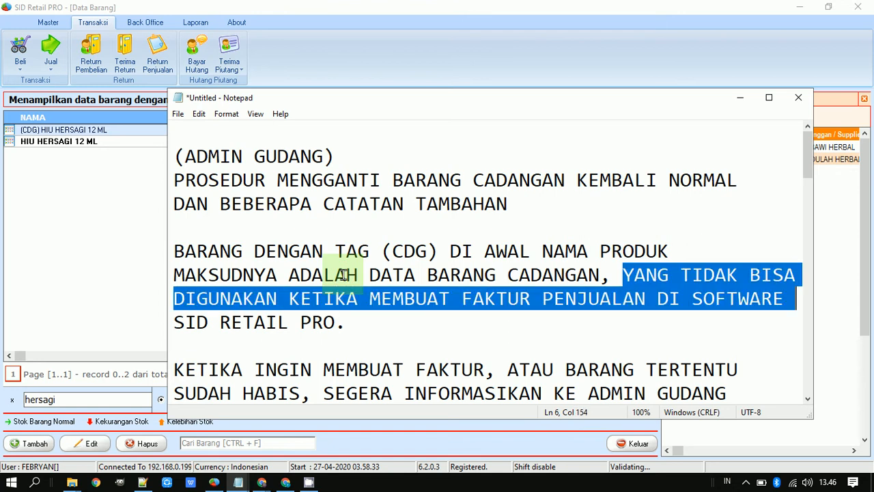
key("shift+Right")
key("shift+End")
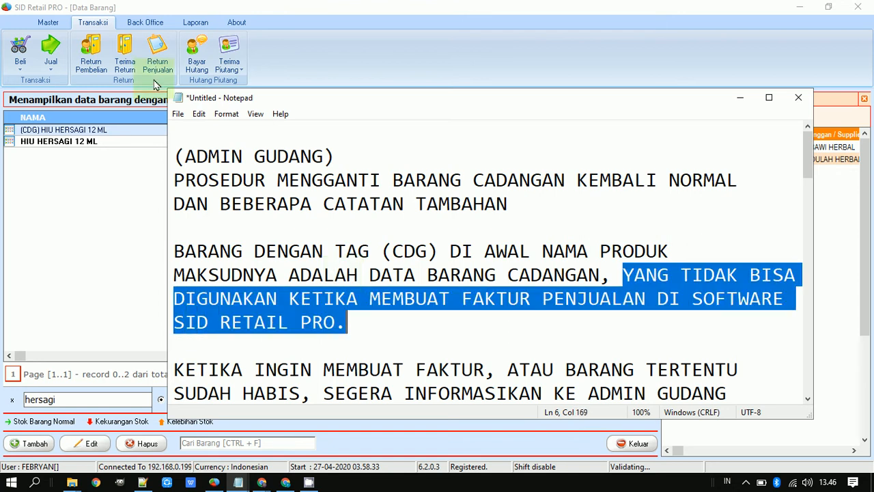
- Start a sales entry in SID Retail PRO, search items for "HIU HERS", and compare the normal and (CDG) HIU HERSAGI 12 ML entries
left_click(50, 65)
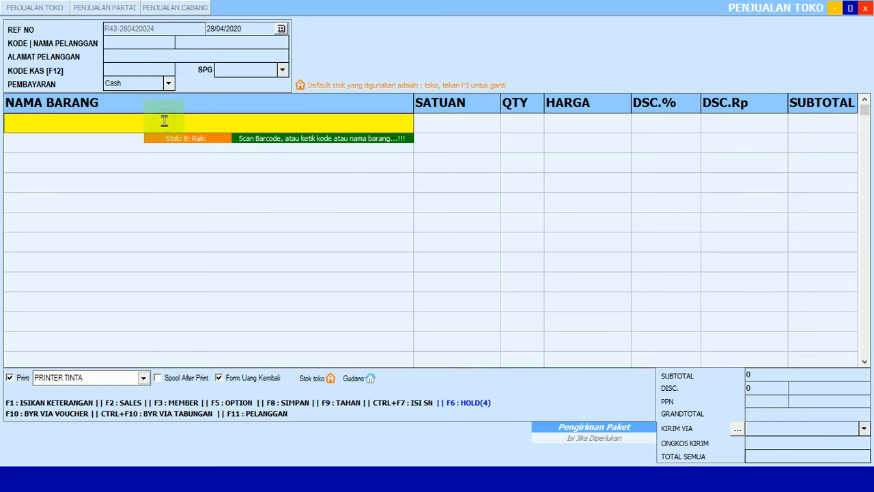
type("HIU HER")
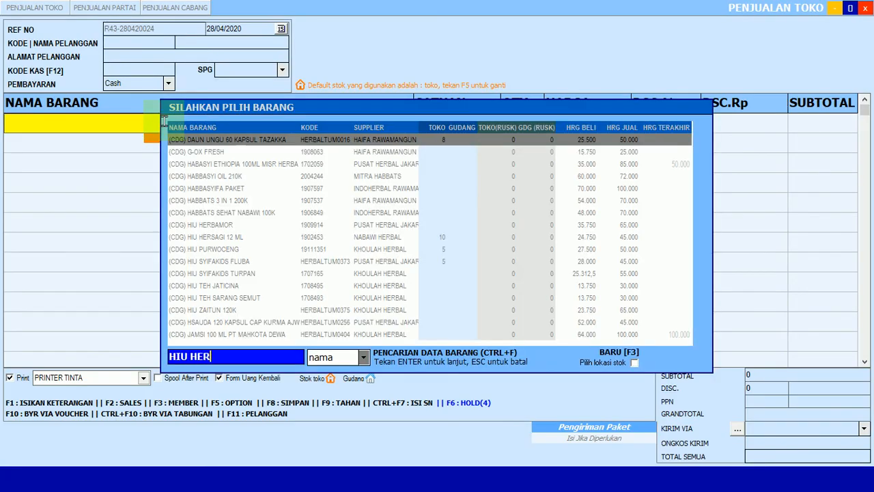
key("Return")
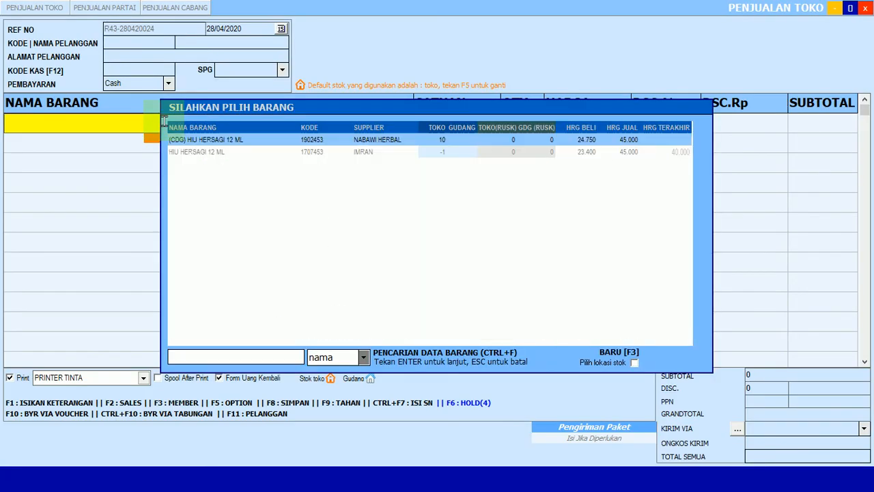
left_click(440, 157)
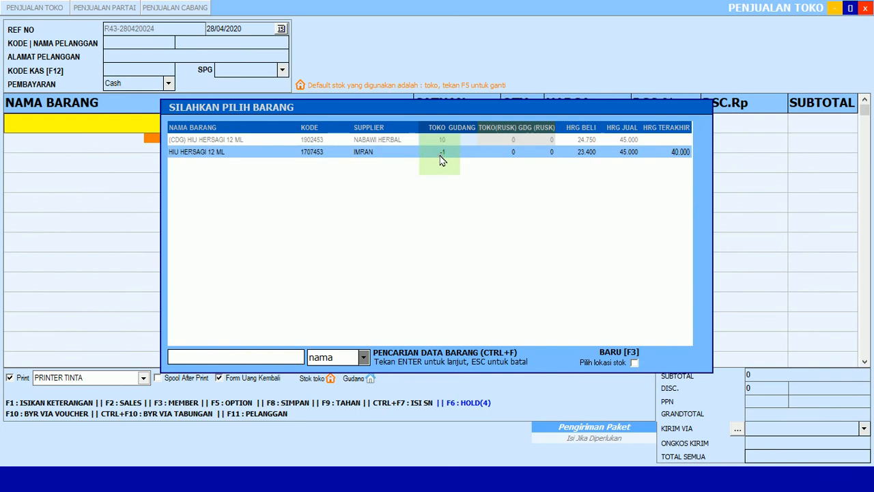
left_click(251, 141)
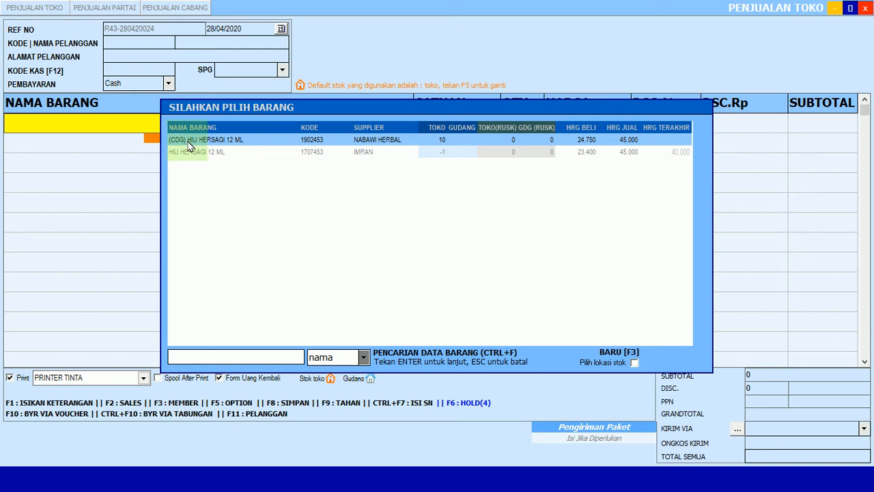
- Search the item picker for "KSG", look through the matching items, and close the picker without choosing one
key("ctrl+f")
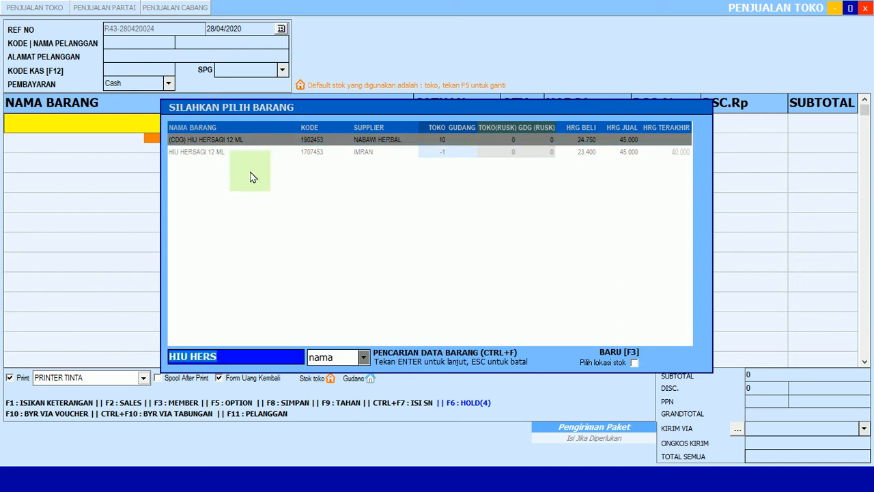
type("KSG")
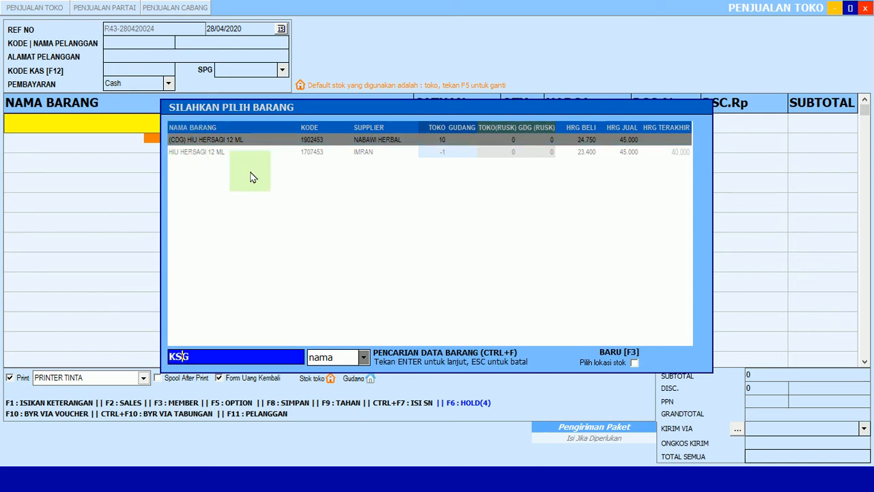
key("Return")
left_click(231, 213)
left_click(239, 261)
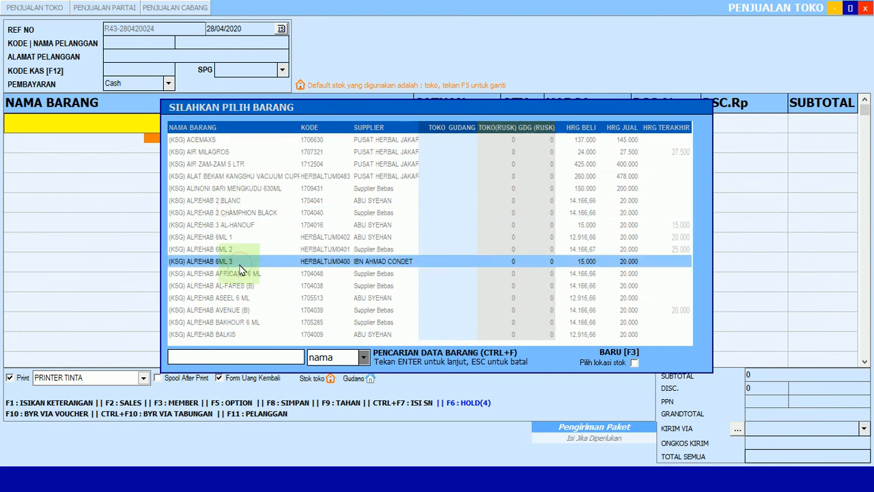
key("Escape")
- Switch to Notepad, reposition its window, and highlight the paragraph from "KETIKA INGIN MEMBUAT FAKTUR" through "KONDISI NORMAL."
key("alt+Tab")
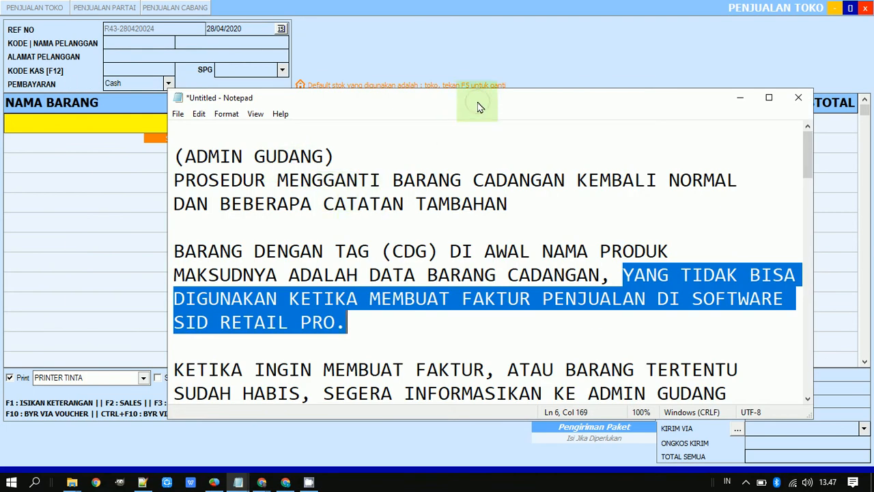
left_click_drag(476, 104, 443, 43)
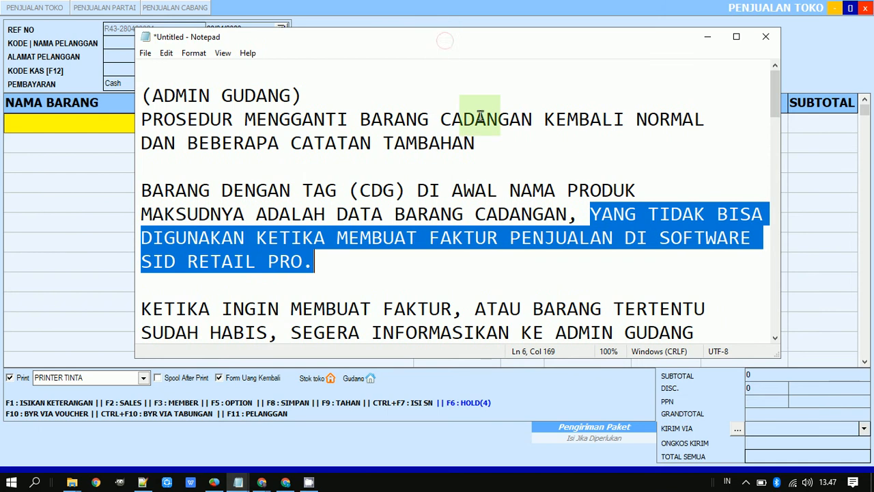
scroll(501, 190, "down", 1)
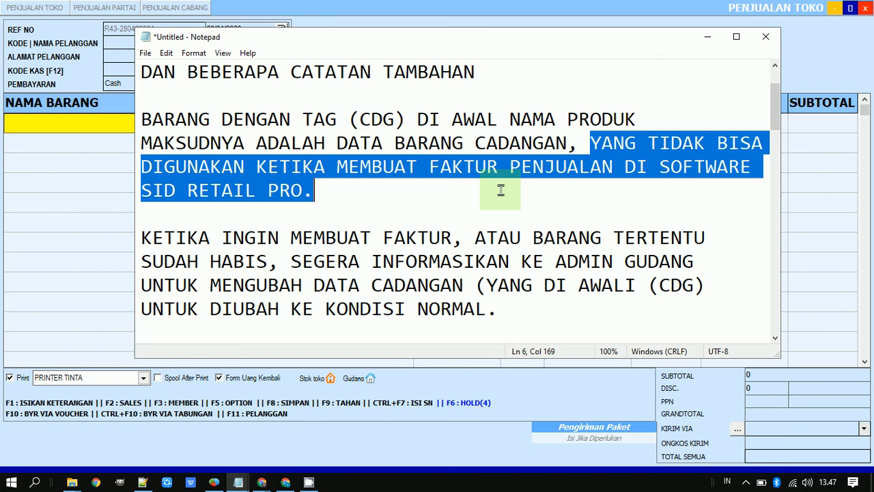
scroll(501, 190, "down", 1)
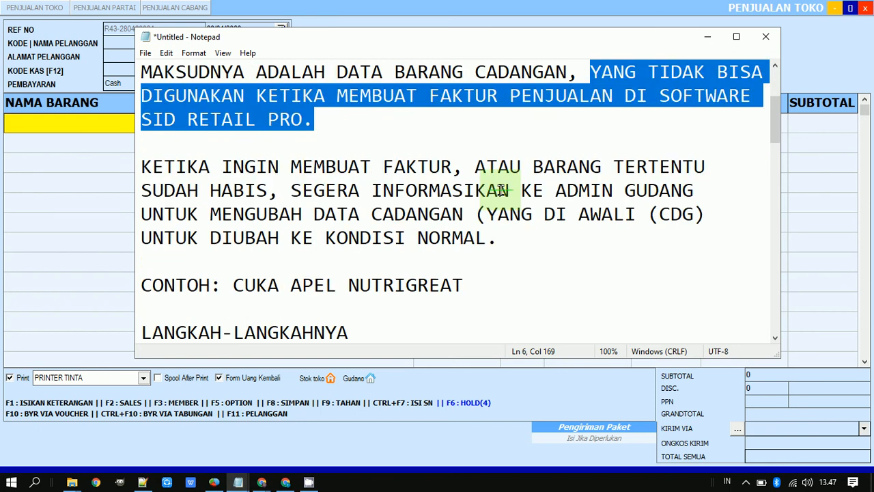
left_click(453, 151)
key("Down")
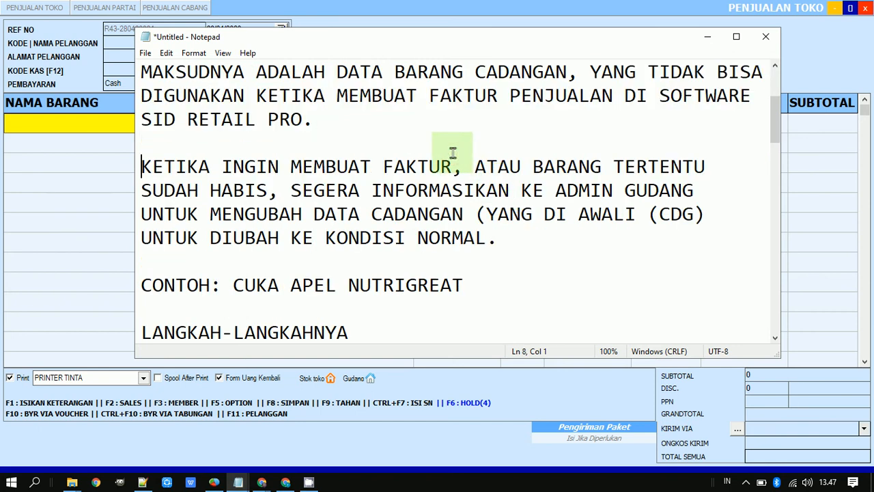
key("shift+End")
key("shift+Down")
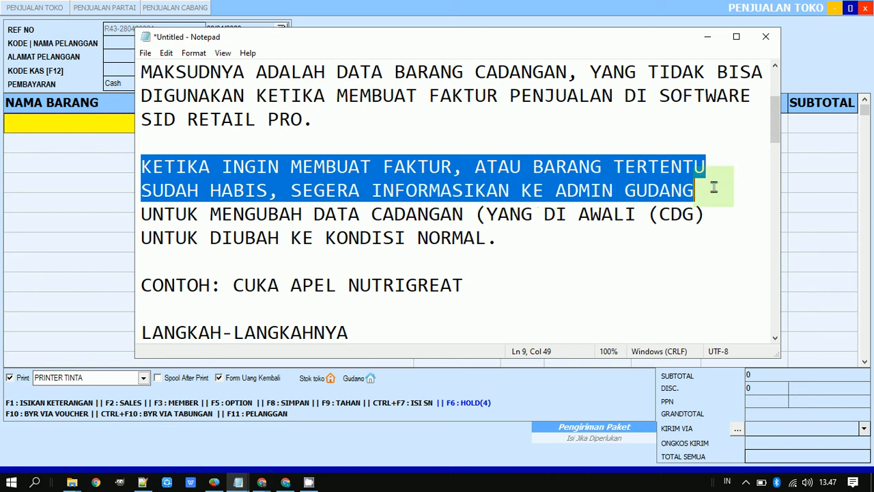
key("shift+Down")
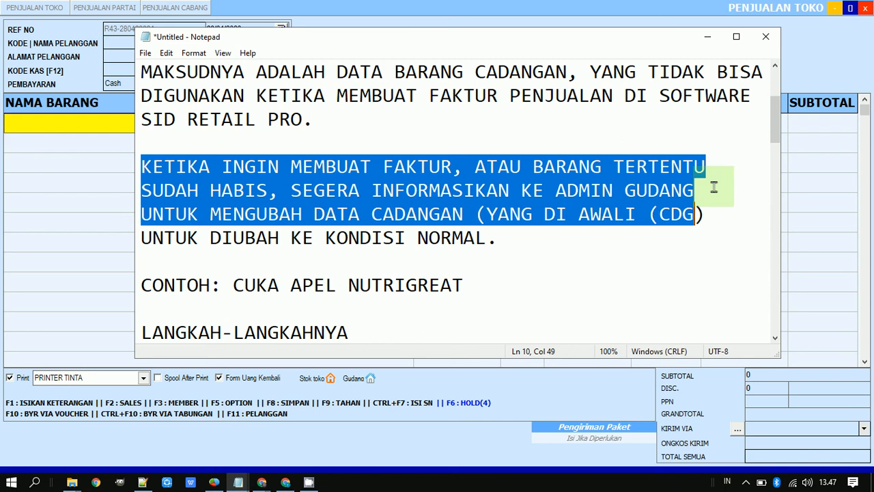
key("shift+Down")
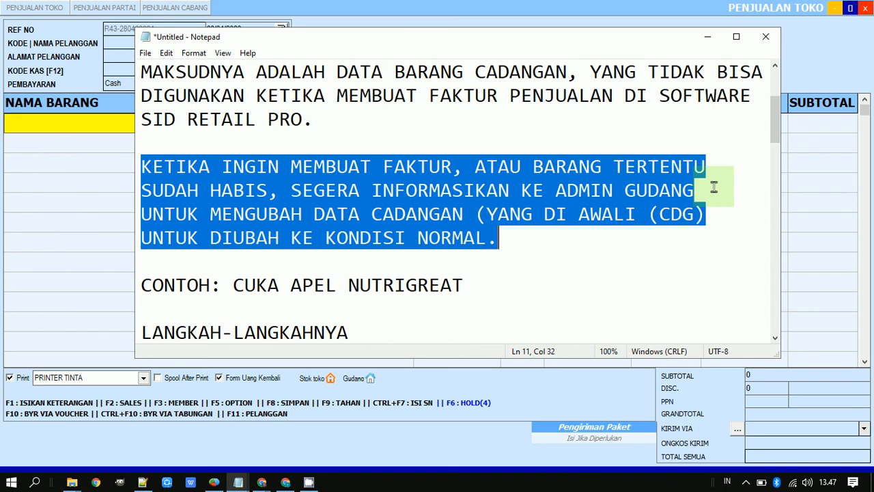
- Replace the example product after "CONTOH:" in the notes with "HIU HERSAGI"
scroll(478, 282, "down", 2)
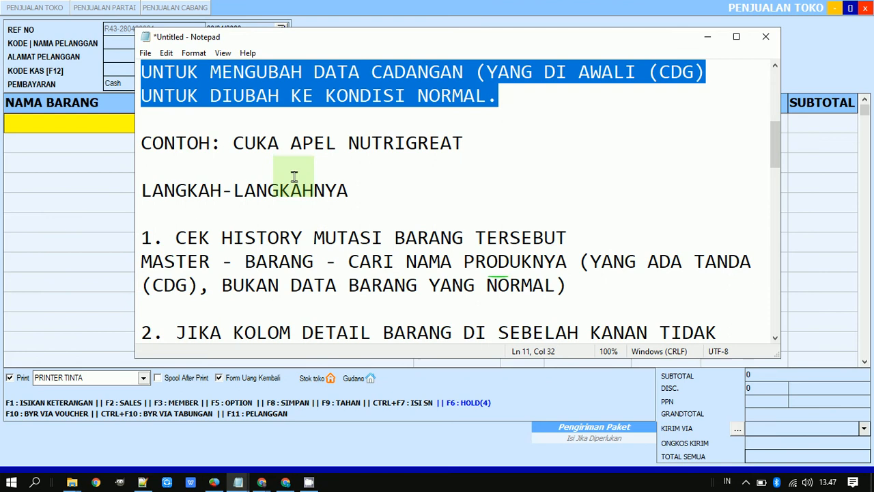
left_click(236, 144)
key("shift+End")
type("hi")
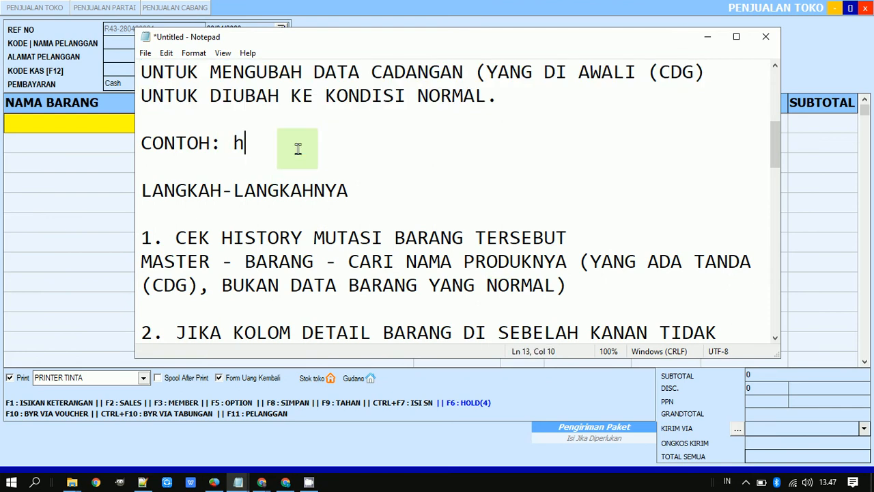
key("BackSpace")
key("BackSpace")
type("HIU HERSAIG")
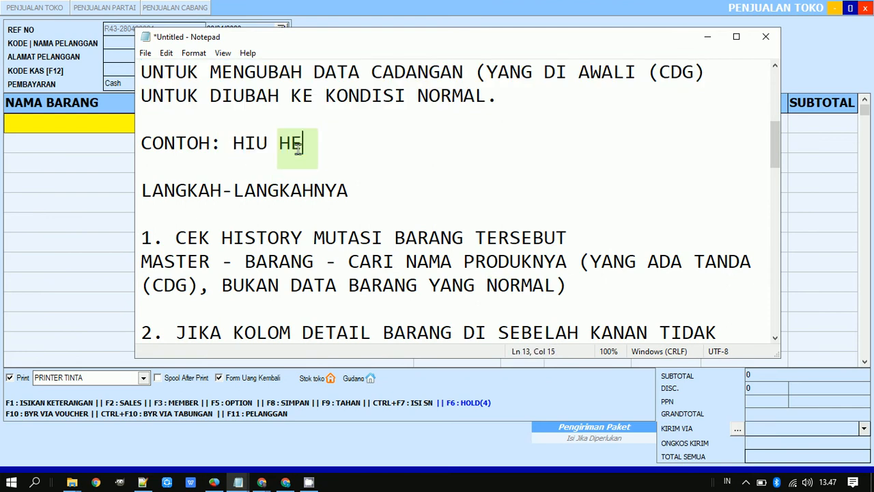
key("BackSpace")
key("BackSpace")
type("GI")
key("Down")
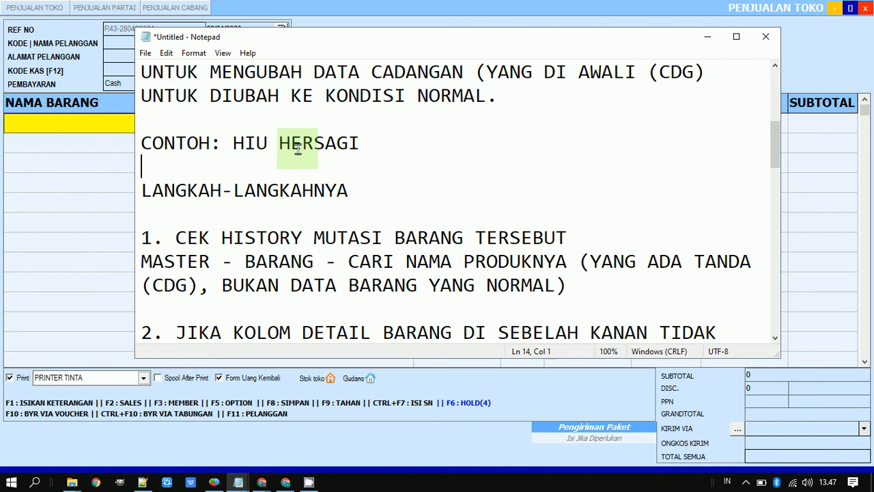
- Highlight the "LANGKAH-LANGKAHNYA" heading in the notes and view the listed steps below it
key("Down")
key("shift+Down")
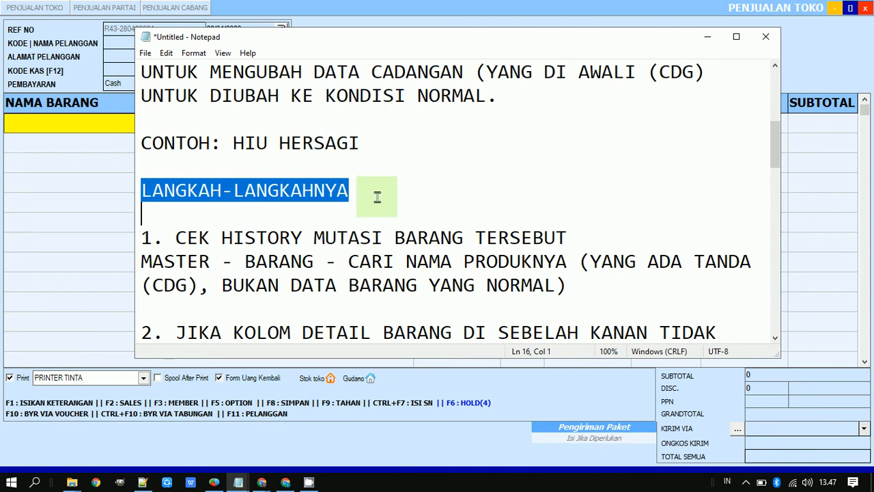
scroll(377, 195, "down", 1)
- Switch back to SID Retail PRO, close the store sales form and open the master item list
key("alt+Tab")
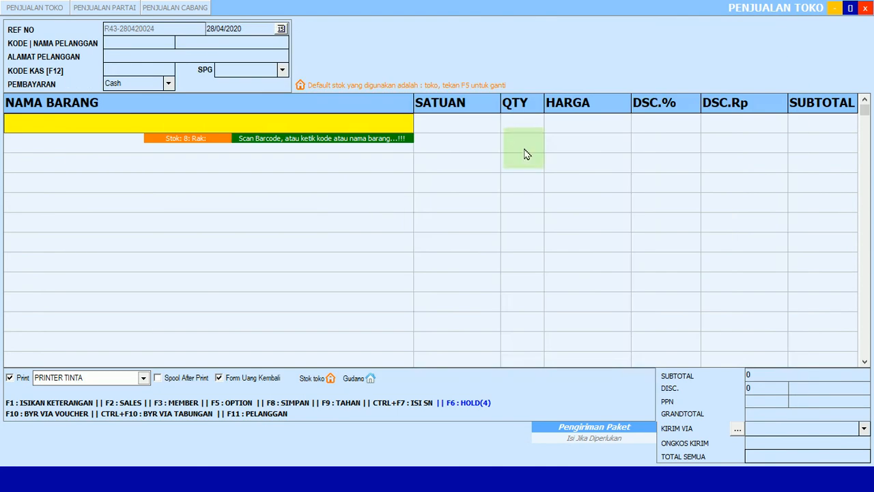
left_click(864, 9)
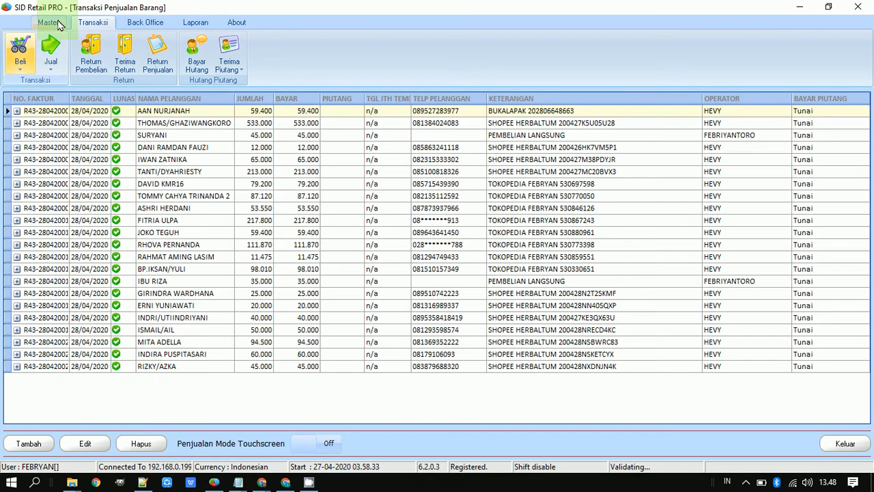
left_click(59, 24)
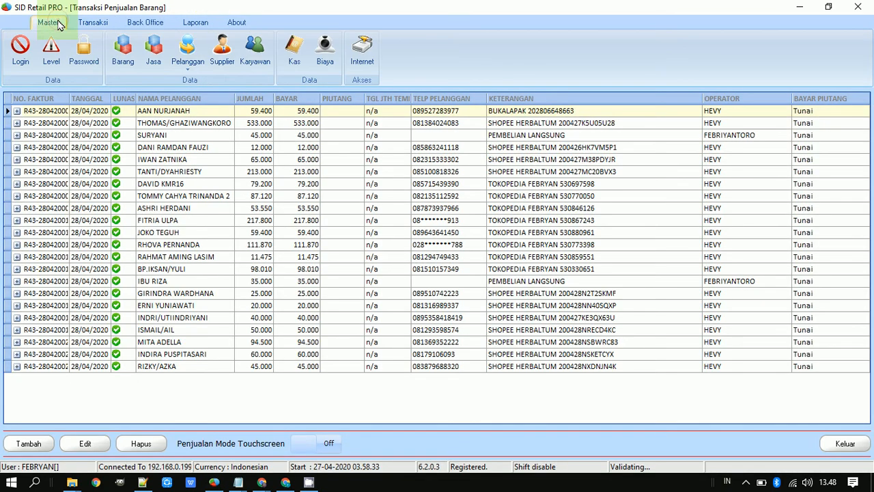
left_click(123, 67)
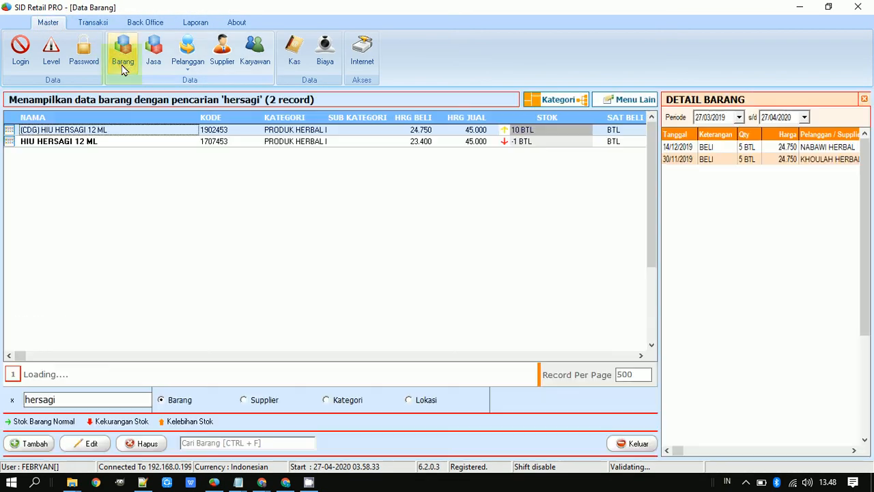
- Compare the purchase and sales history of (CDG) HIU HERSAGI 12 ML with that of the normal HIU HERSAGI 12 ML
right_click(168, 185)
left_click(147, 185)
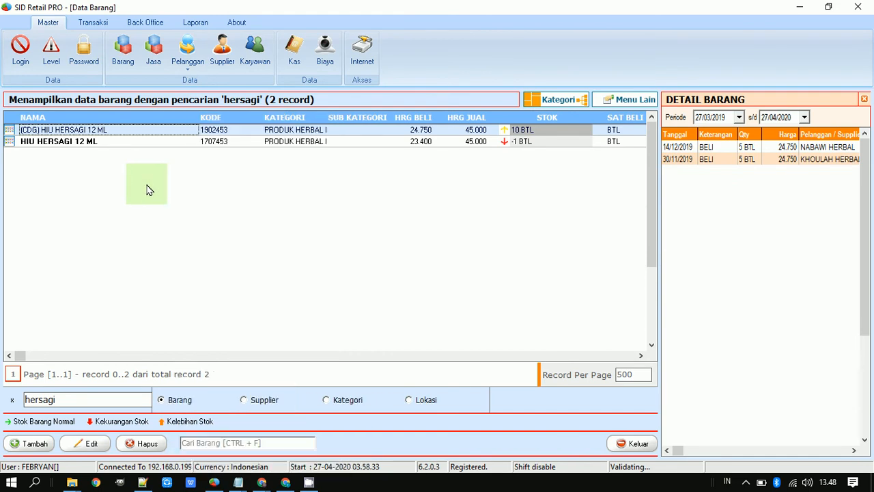
left_click(144, 146)
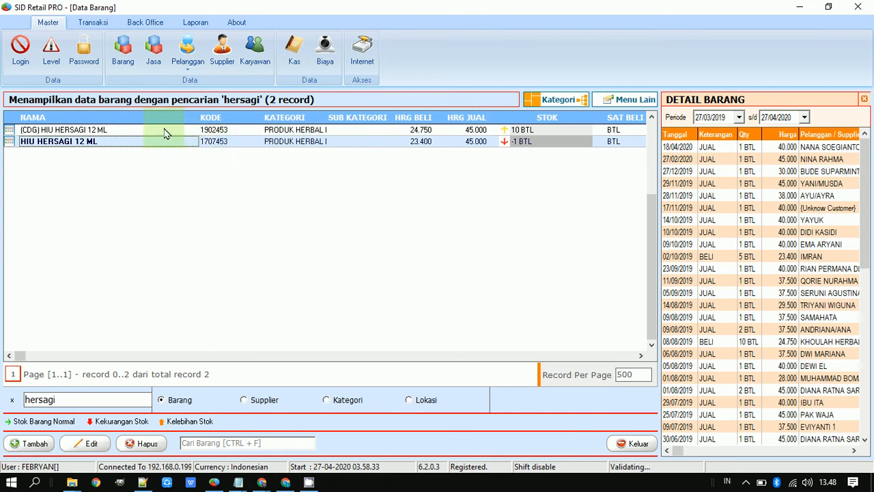
left_click(164, 133)
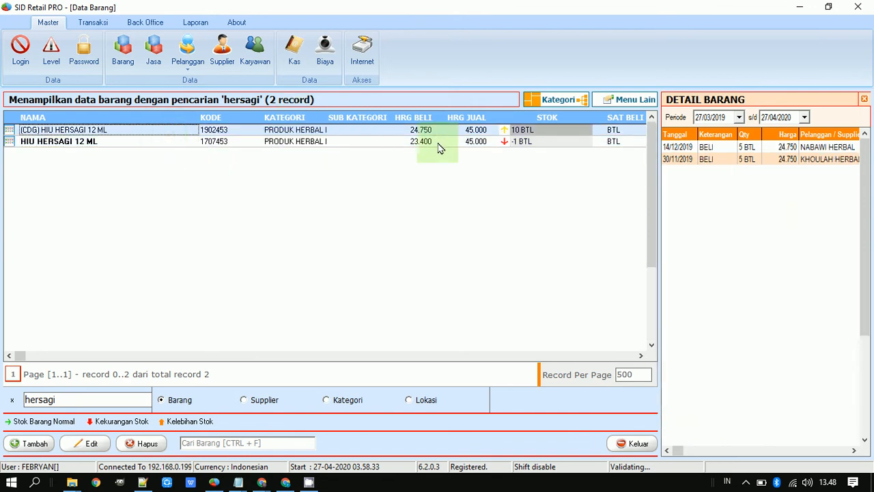
left_click(438, 144)
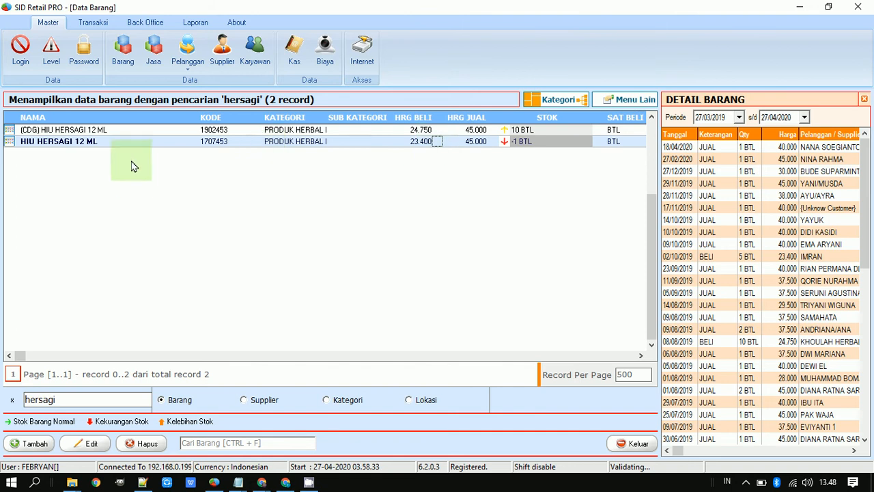
left_click(407, 131)
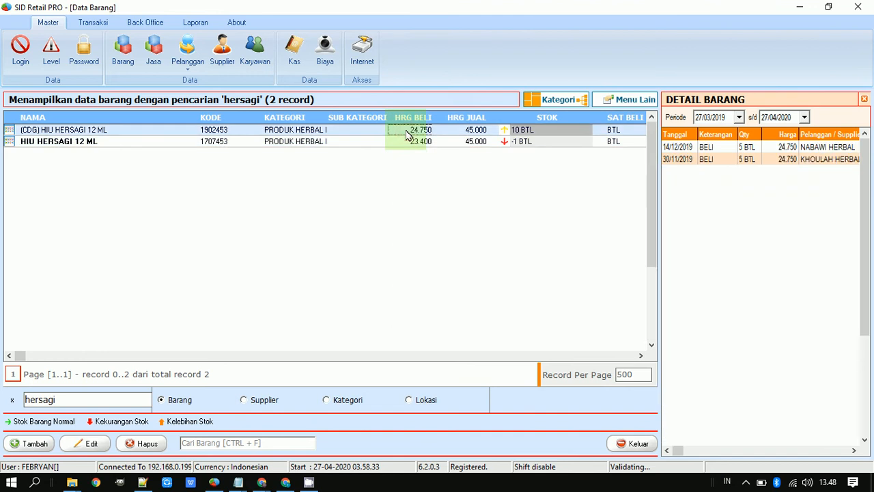
left_click(125, 143)
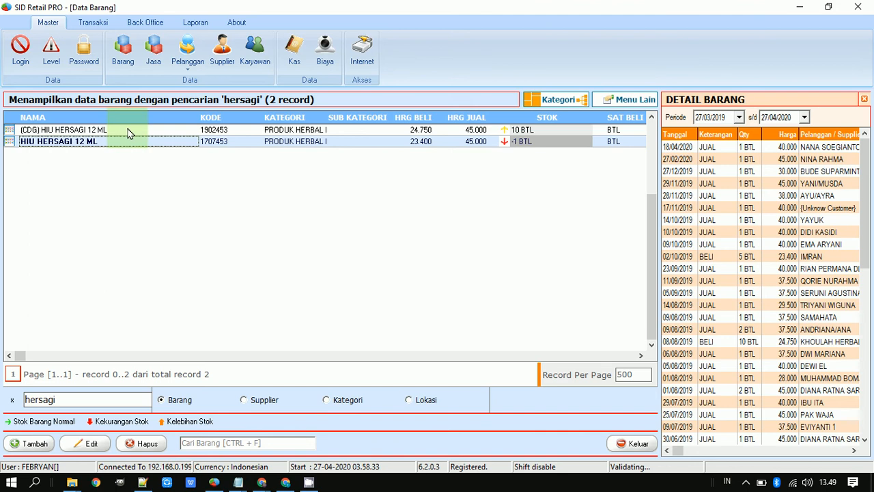
left_click(130, 132)
left_click(127, 140)
left_click(129, 134)
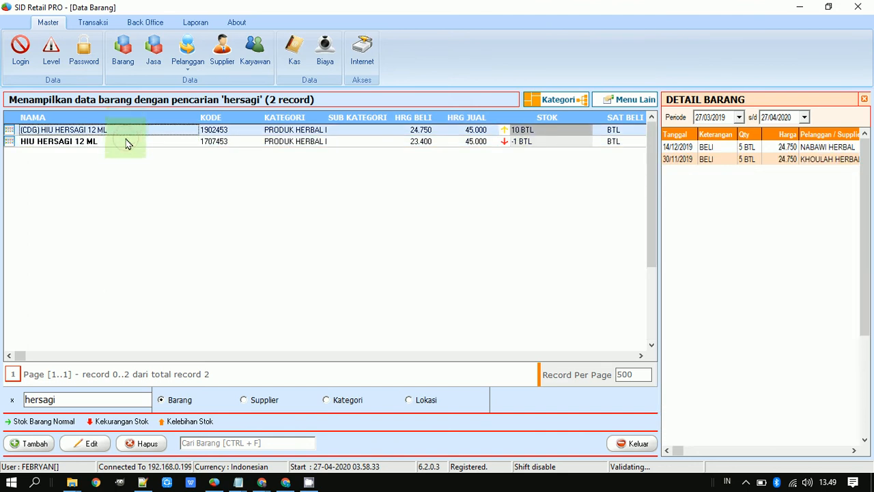
- Set the purchase price (Harga Beli) of the normal HIU HERSAGI 12 ML to 1000000 and save the item
left_click(126, 142)
double_click(126, 142)
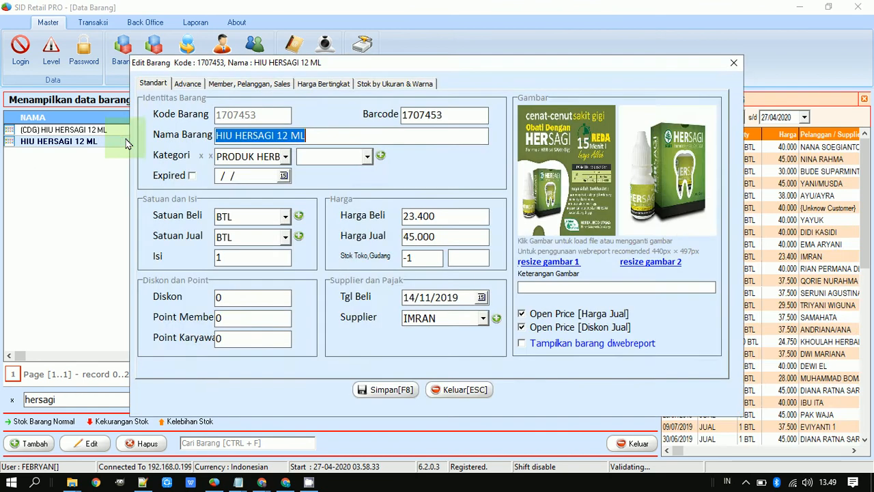
left_click(452, 216)
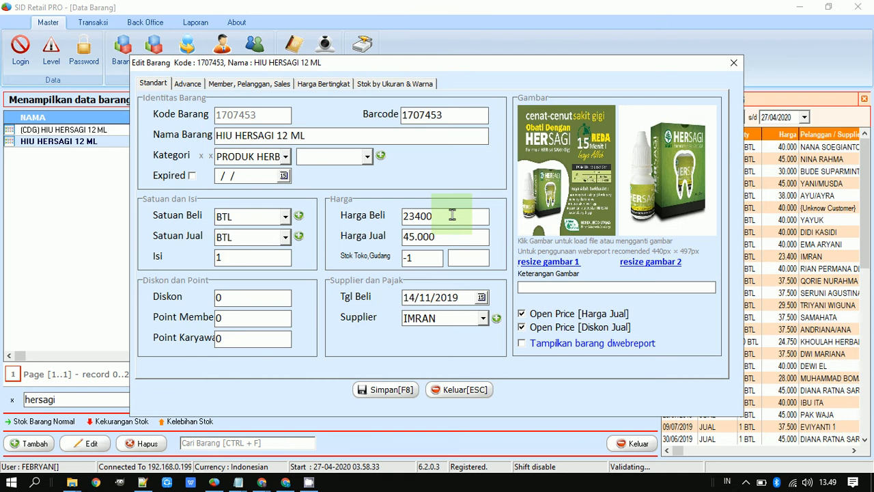
left_click_drag(453, 216, 350, 216)
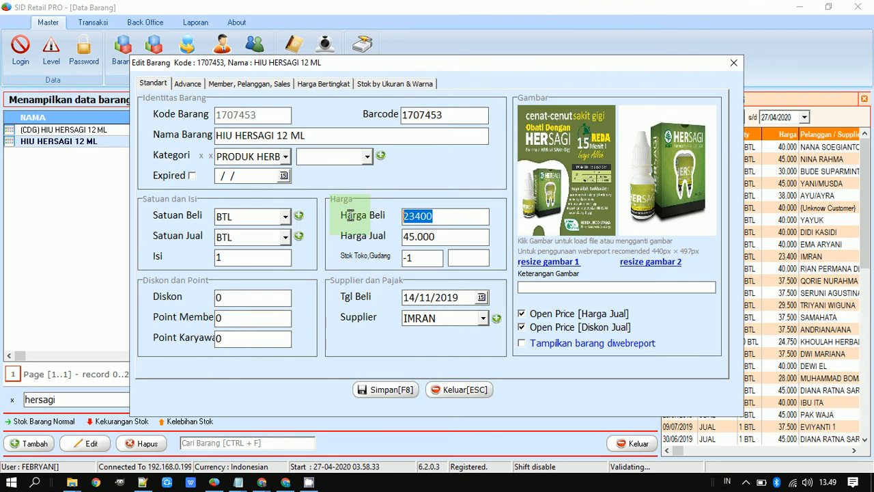
type("1000")
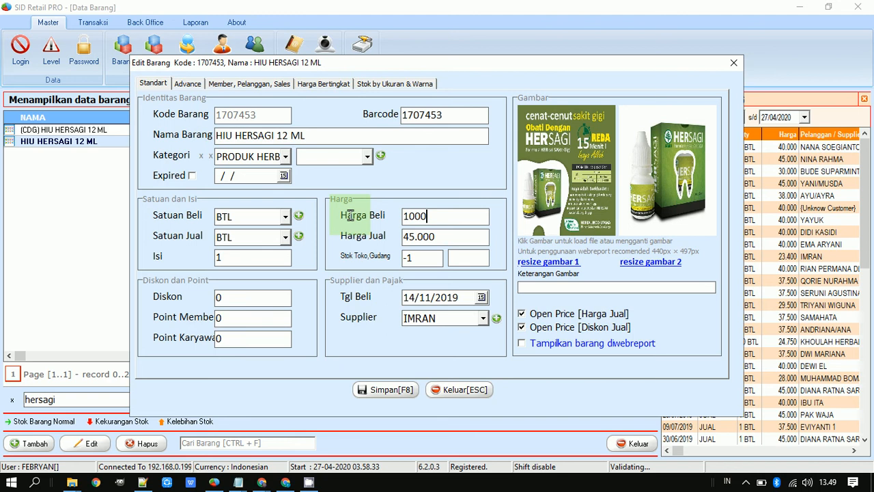
type("000")
key("F8")
key("Return")
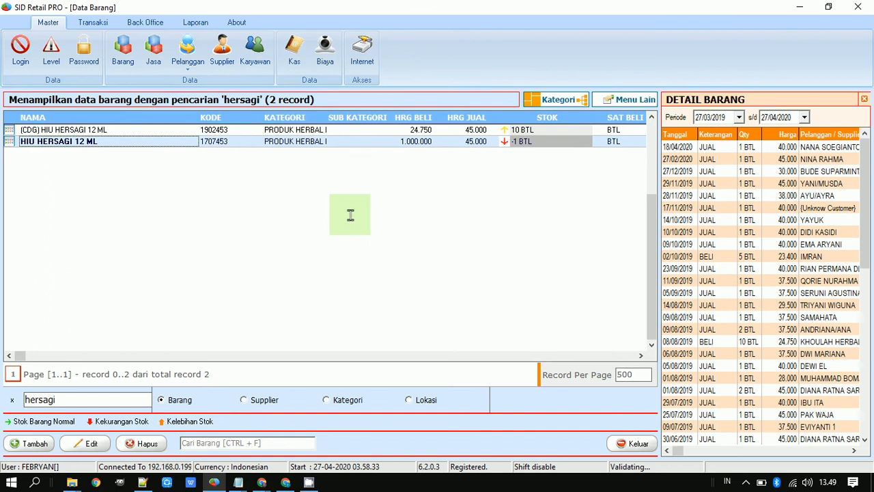
- Set the purchase price (Harga Beli) of (CDG) HIU HERSAGI 12 ML to 2000000 and save the item
left_click(176, 132)
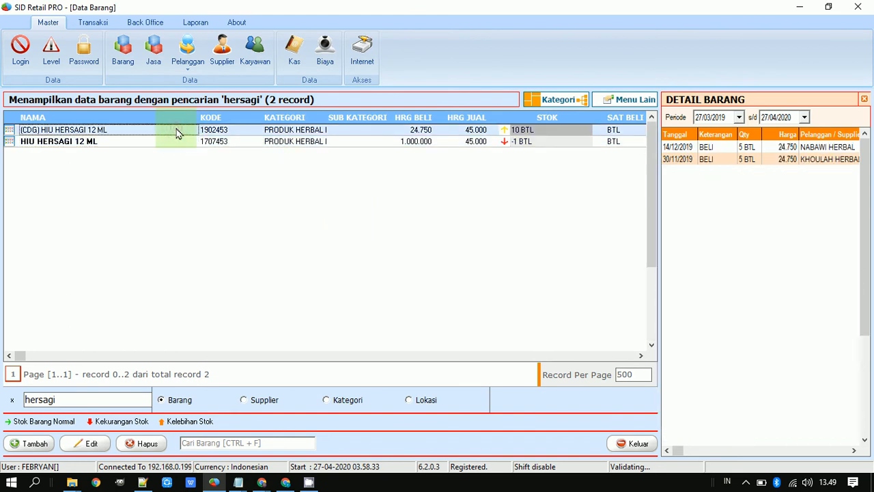
double_click(176, 132)
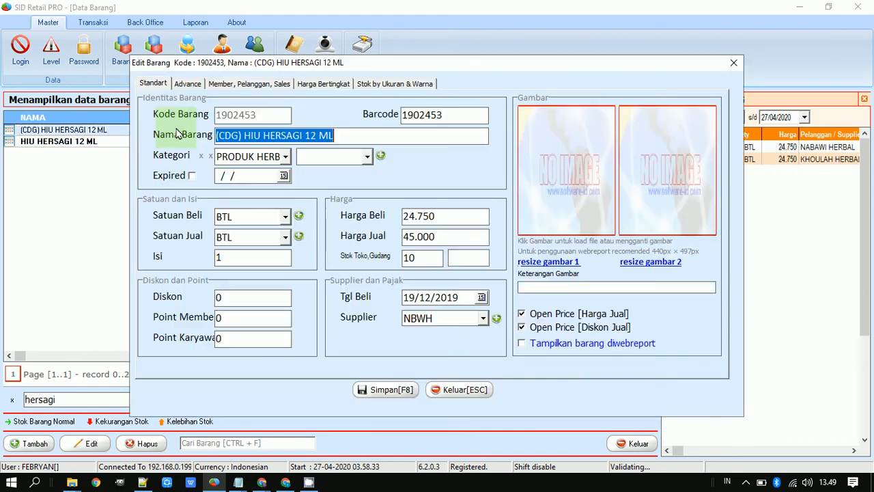
left_click(459, 215)
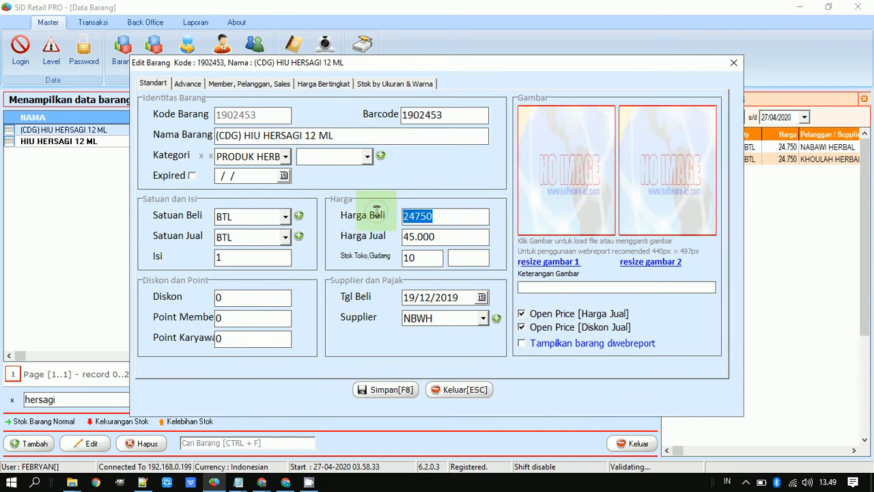
type("2000")
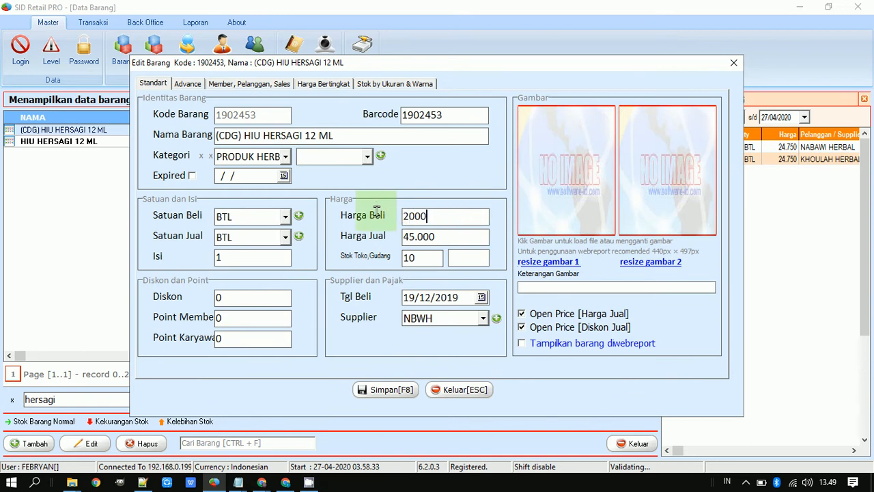
type("000")
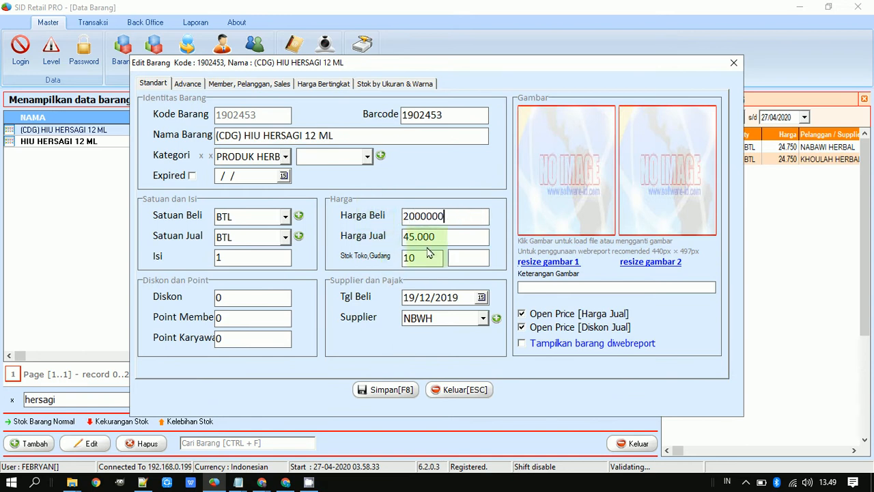
left_click(448, 241)
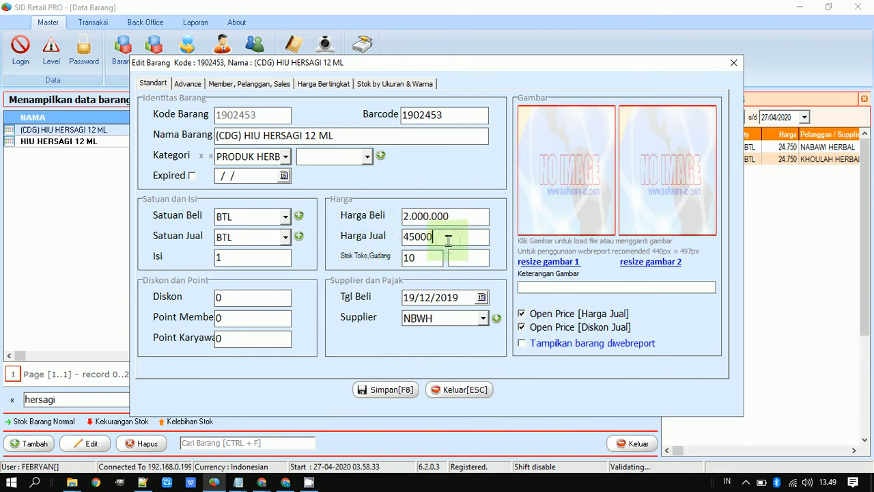
left_click(388, 389)
key("Return")
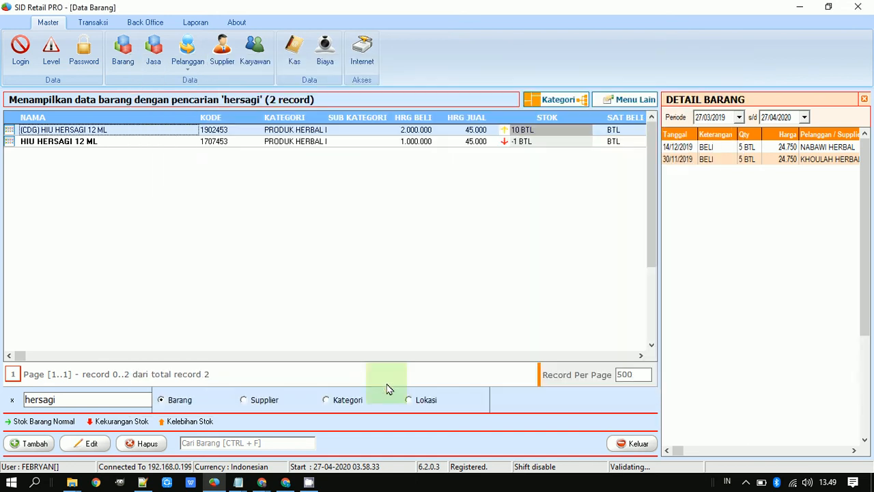
- Set the store stock (Stok Toko) of the normal HIU HERSAGI 12 ML to 10 and save the item
left_click(162, 142)
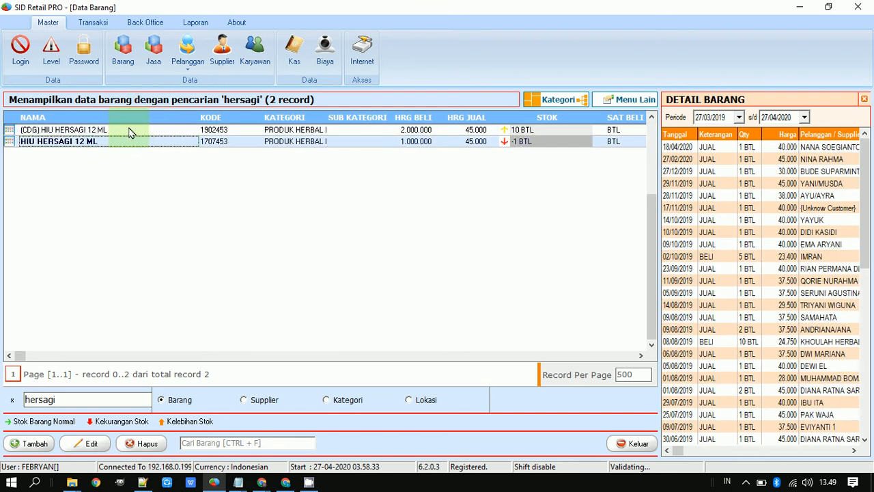
left_click(132, 132)
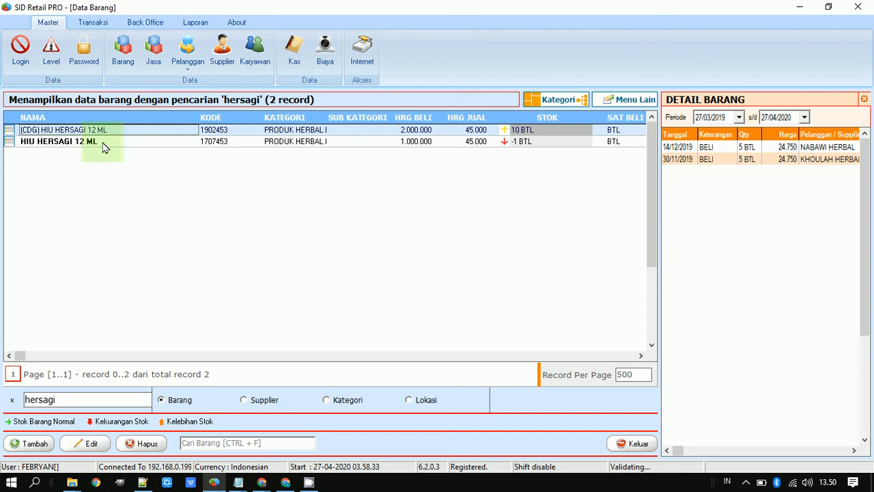
left_click(102, 146)
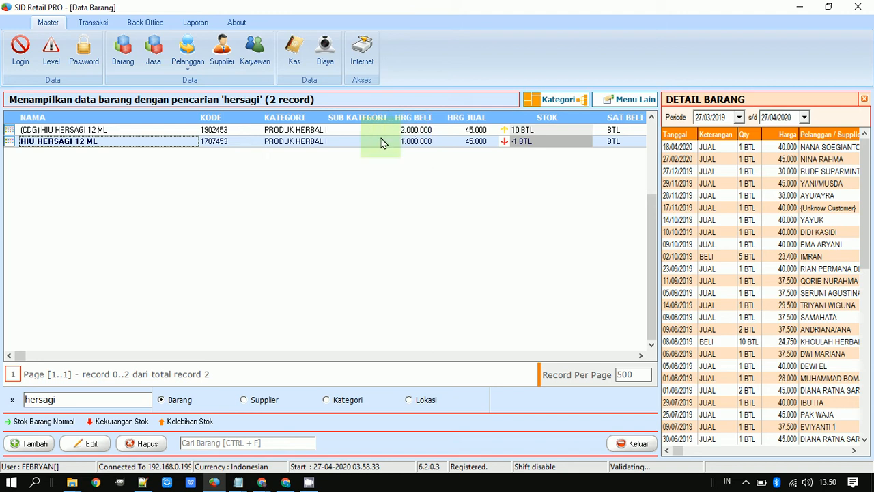
left_click(353, 145)
double_click(353, 142)
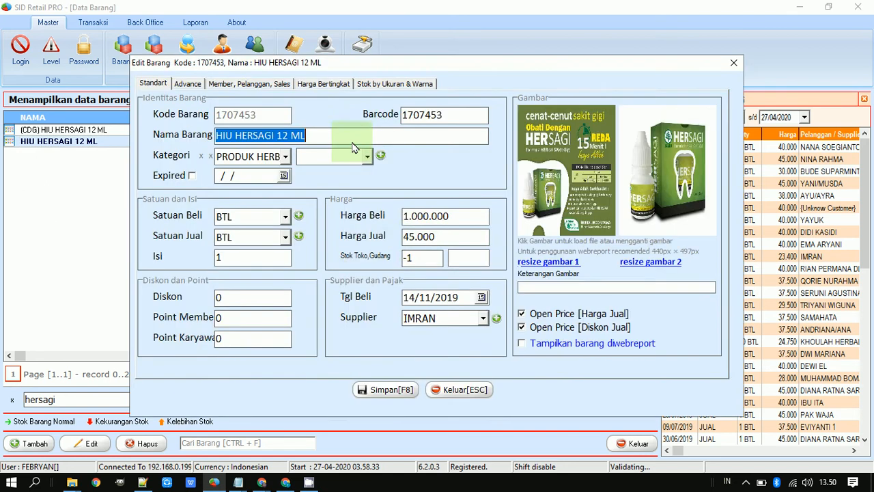
left_click(425, 257)
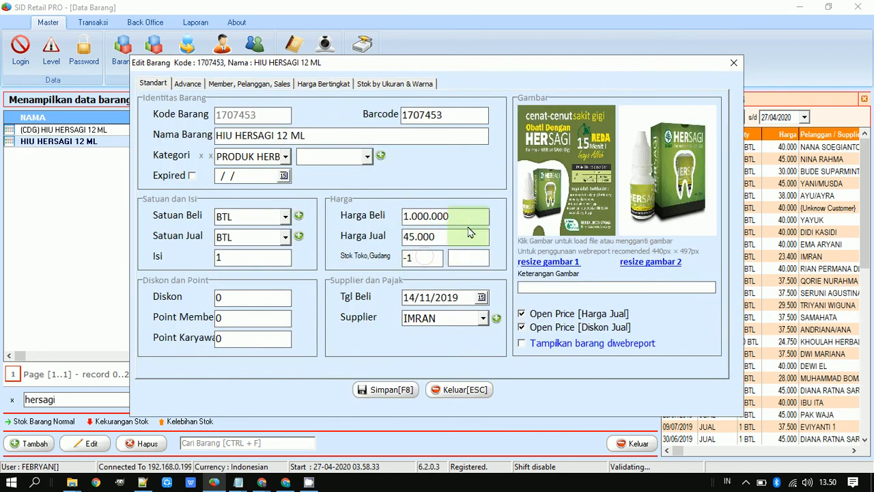
key("BackSpace")
key("BackSpace")
type("10")
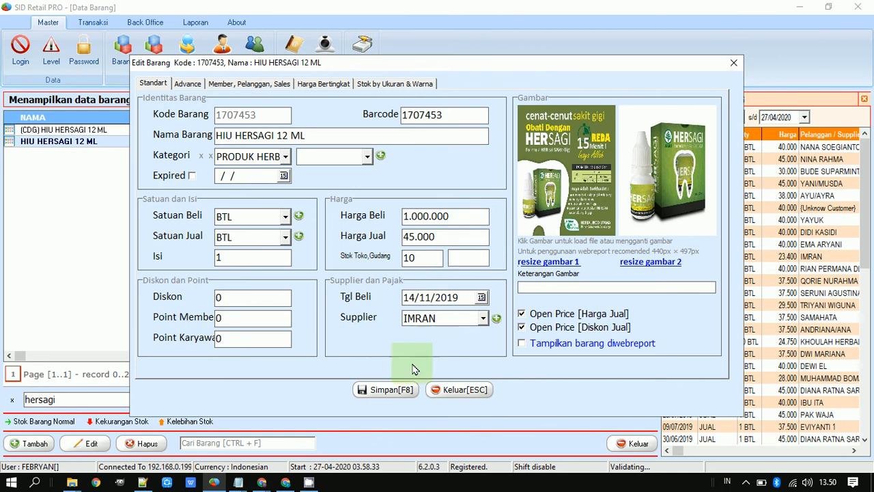
left_click(390, 387)
key("Return")
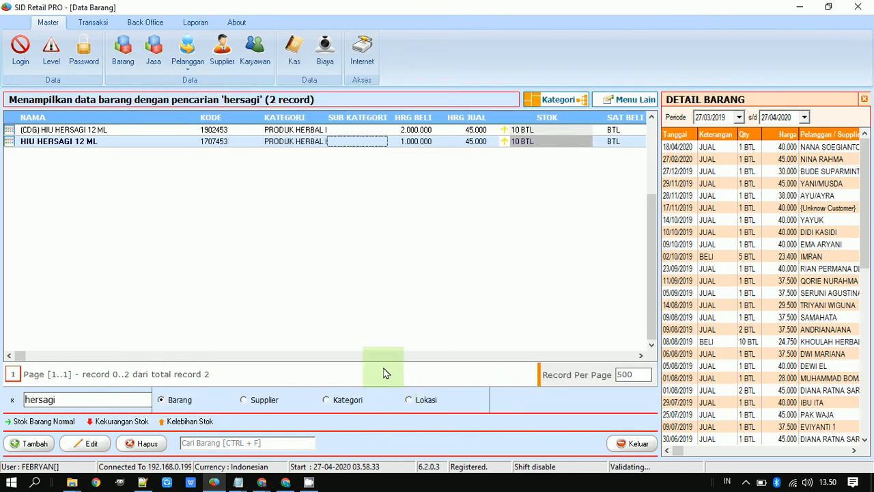
- Open the supplier purchase transactions and add a new purchase
left_click(93, 22)
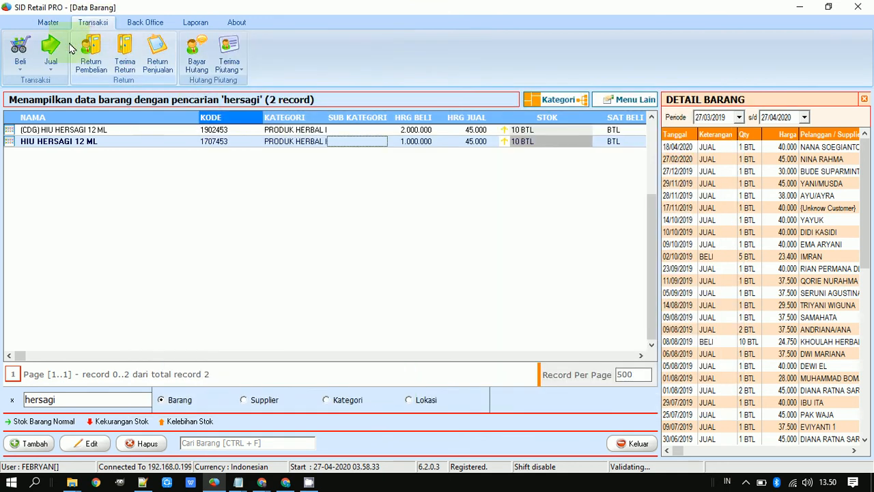
left_click(20, 53)
left_click(24, 82)
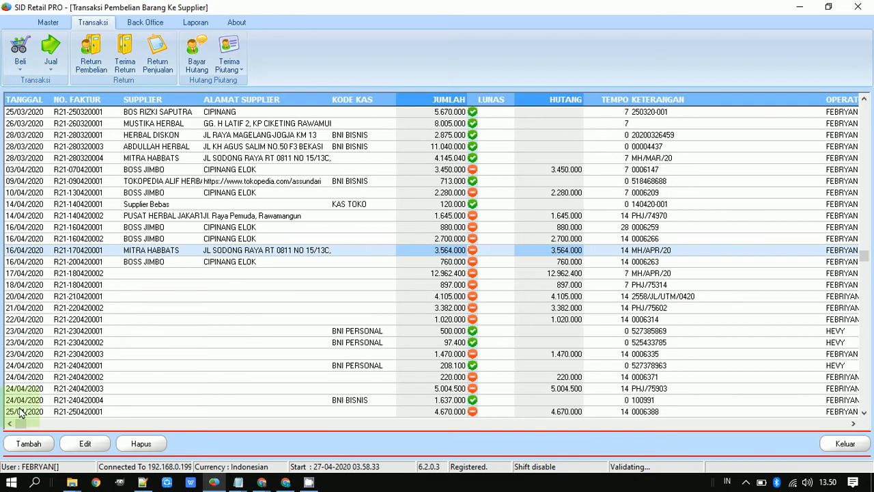
left_click(29, 444)
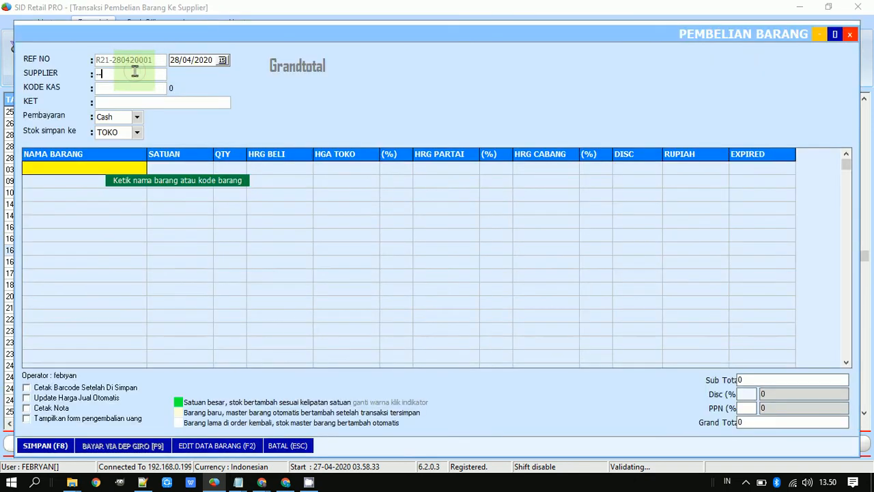
- Add the normal HIU HERSAGI 12 ML (code 1707453) to the purchase by searching for HIU HERS
left_click(100, 170)
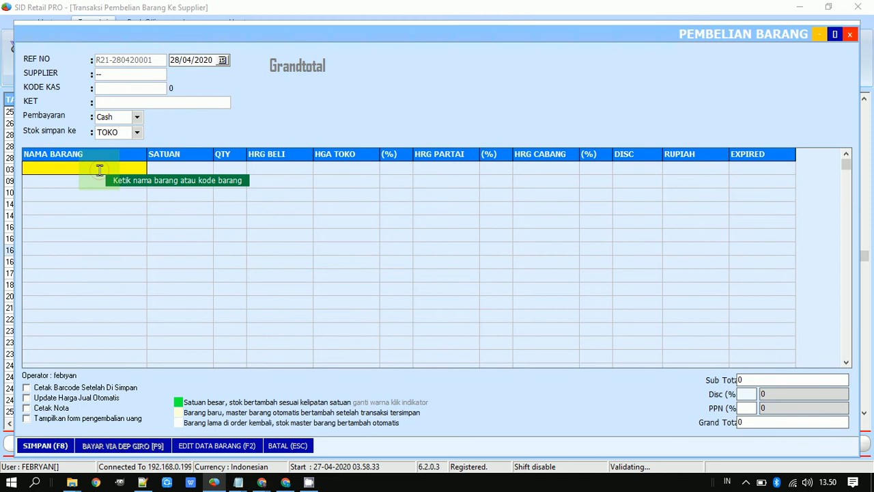
type("HIU HERS")
key("Return")
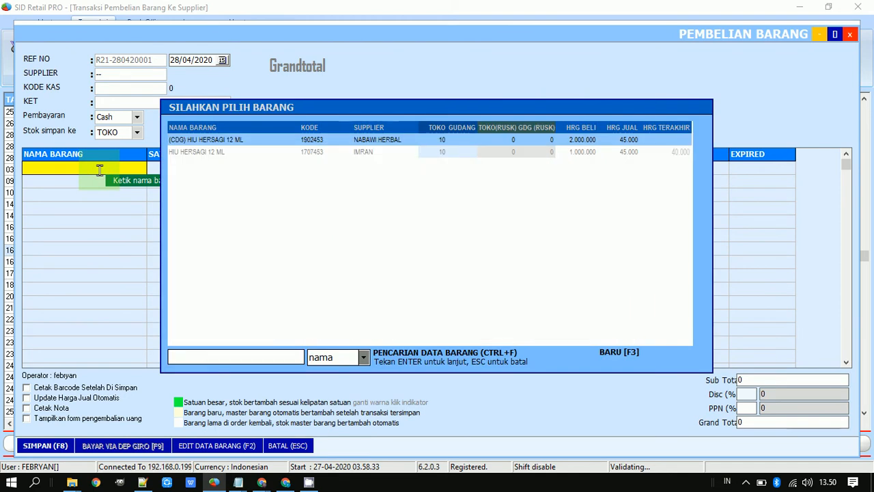
left_click(576, 156)
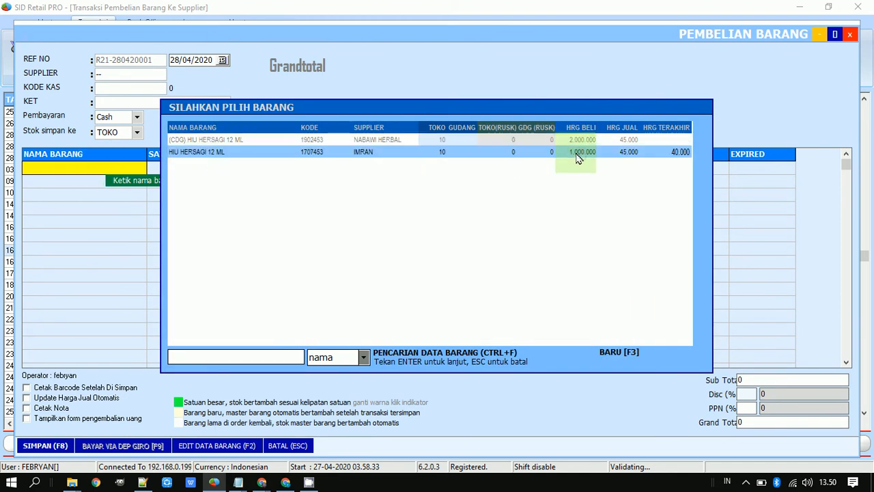
double_click(228, 156)
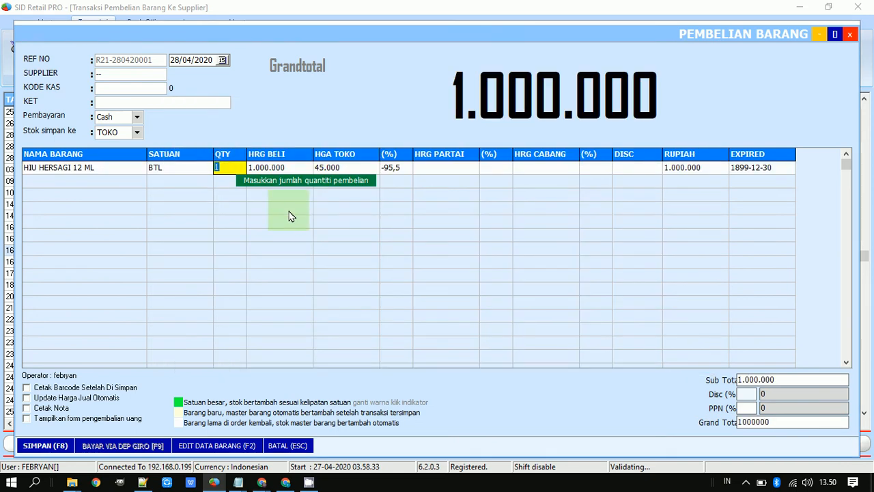
- Set the HIU HERSAGI 12 ML purchase line to quantity 10 with a purchase price (HRG BELI) of 200000
type("10")
left_click(302, 172)
type("200000")
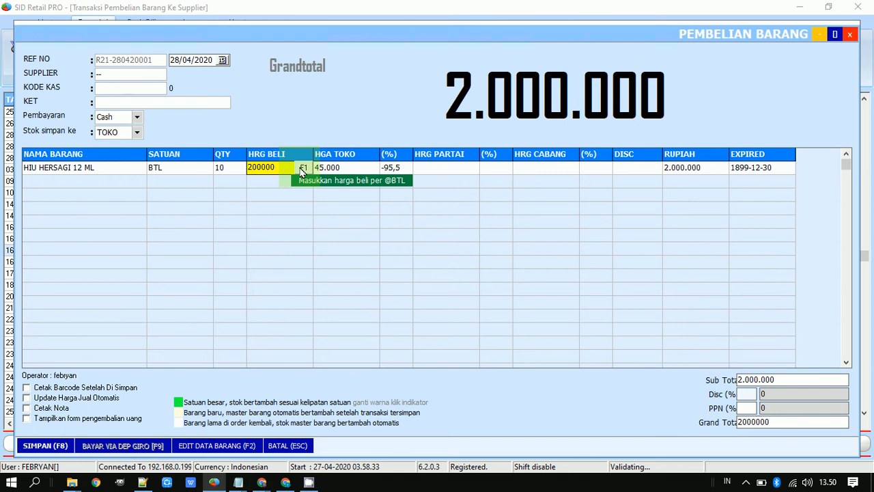
- Save the purchase with the payment term (Pembayaran) set to 1 Minggu and close the supplier purchase transactions
left_click(45, 447)
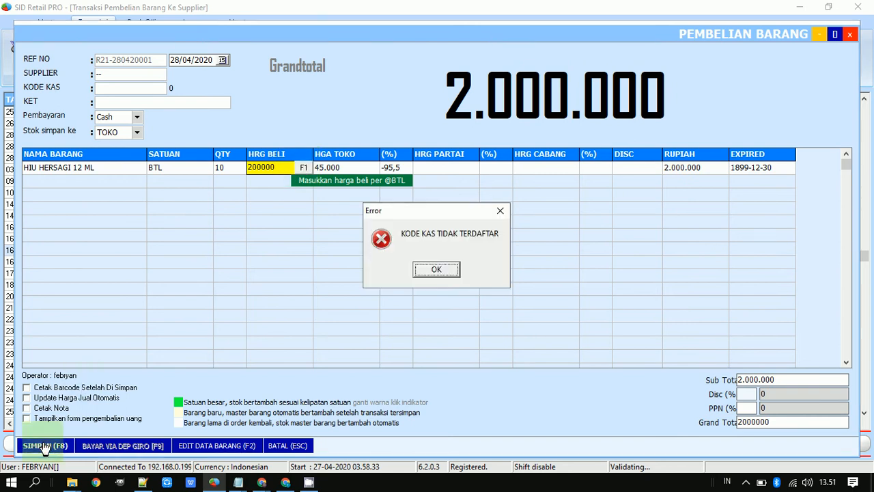
left_click(437, 270)
left_click(137, 118)
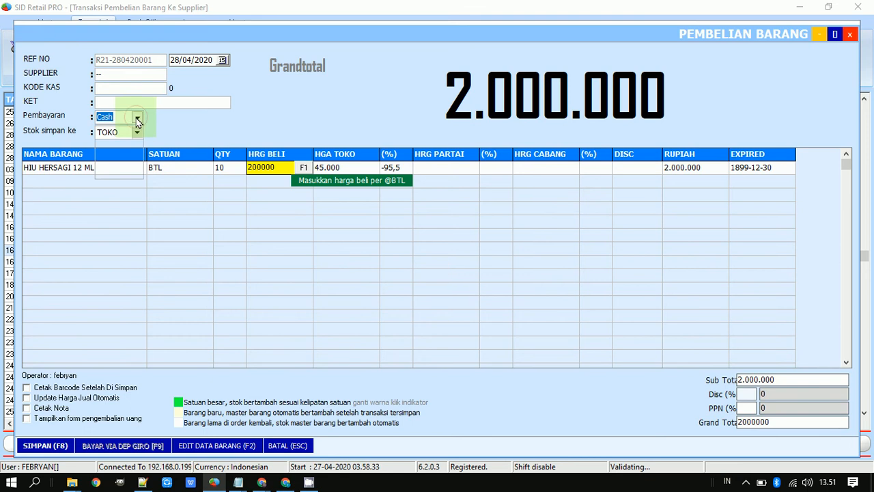
left_click(124, 139)
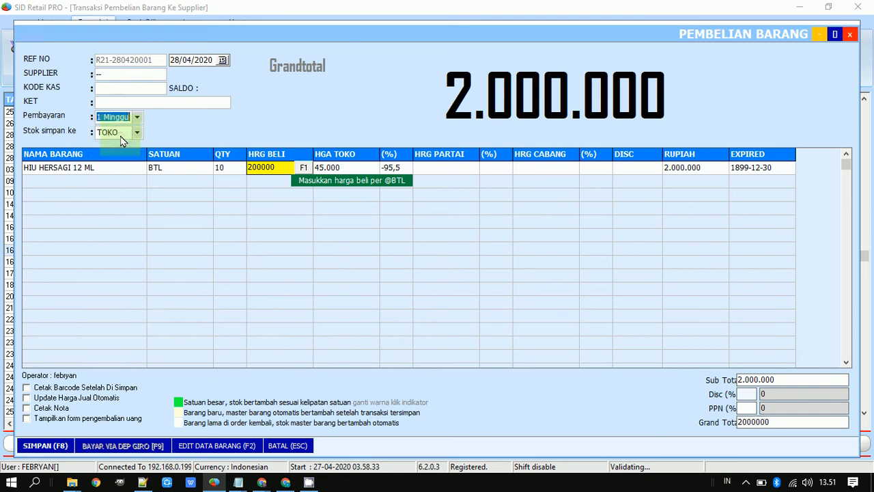
left_click(59, 446)
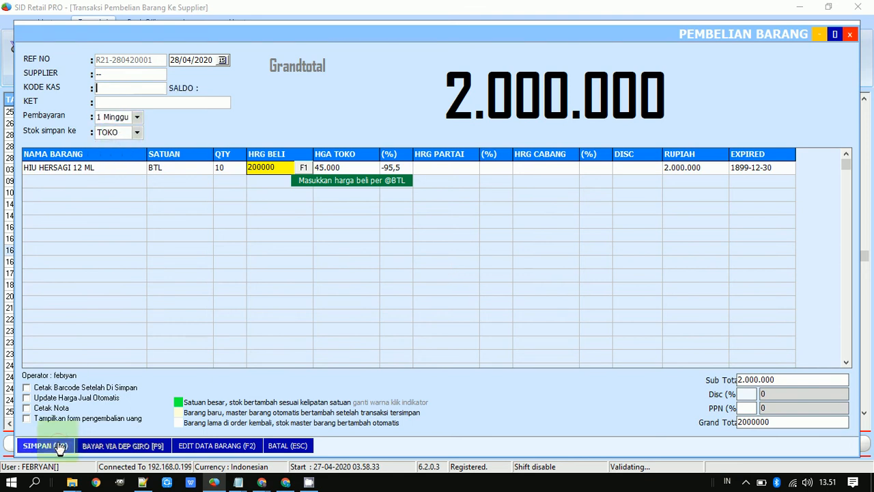
key("Return")
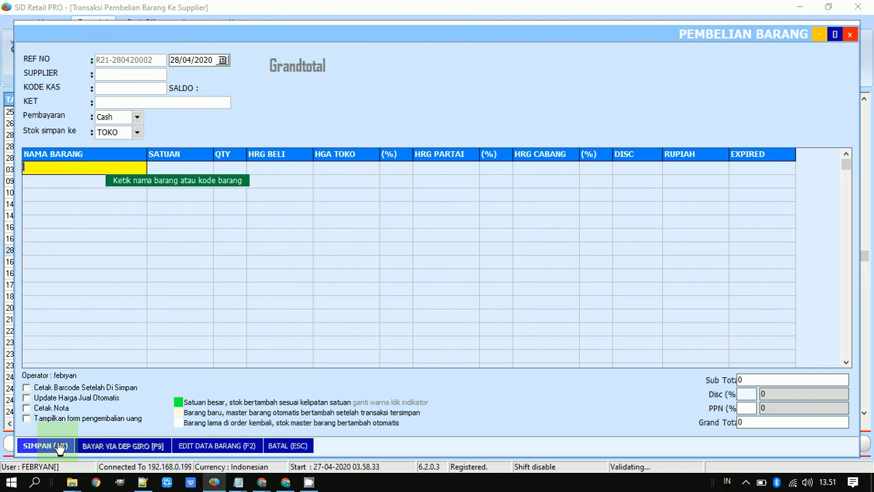
left_click(849, 34)
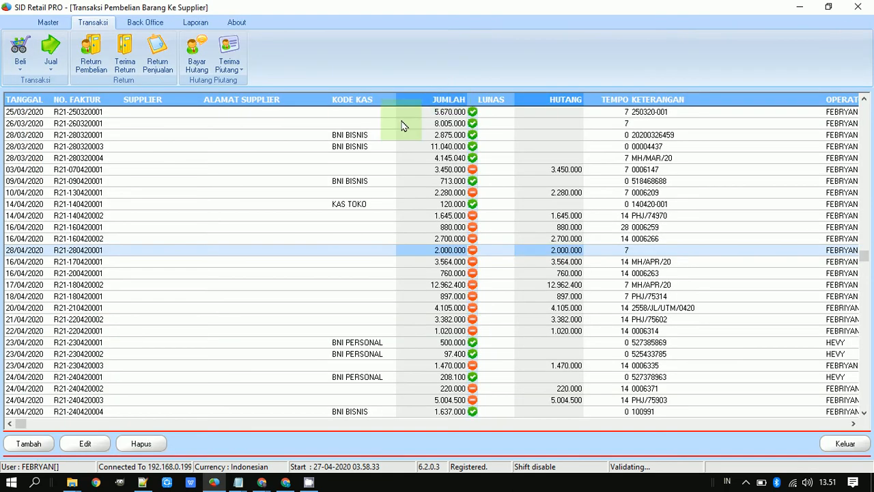
key("Escape")
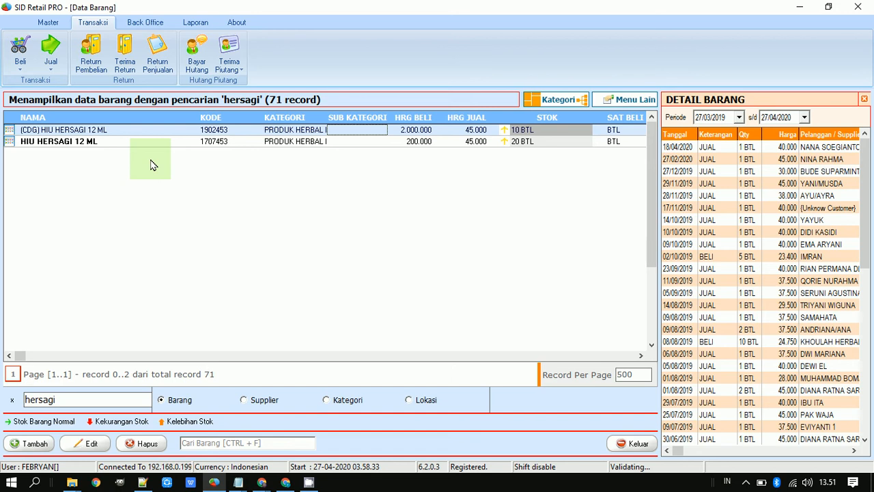
- Check the transaction histories of the normal and the (CDG) HIU HERSAGI 12 ML, closing the item list when done
left_click(117, 143)
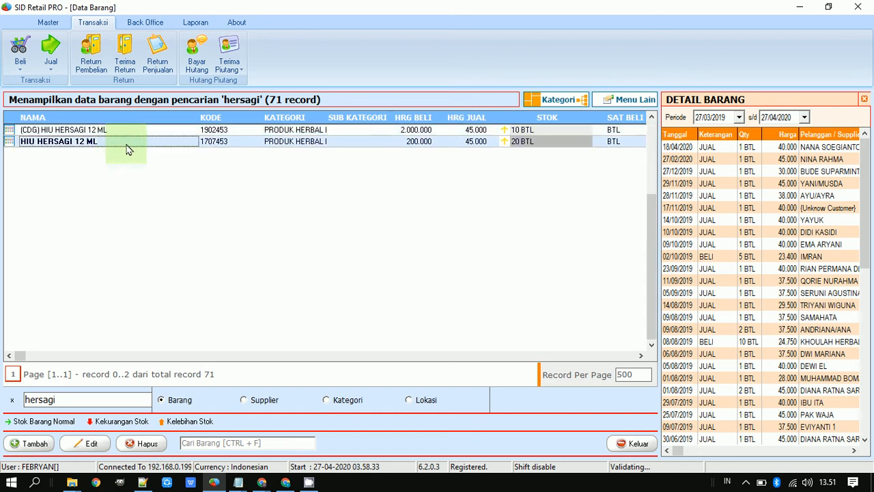
key("Up")
key("Escape")
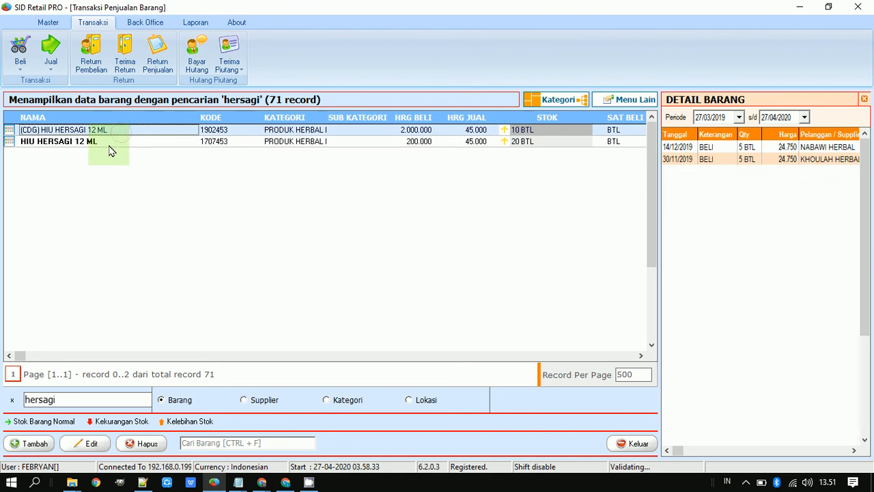
- Reopen the item master data, search for HIU HERS and display the history of the normal HIU HERSAGI 12 ML
left_click(48, 24)
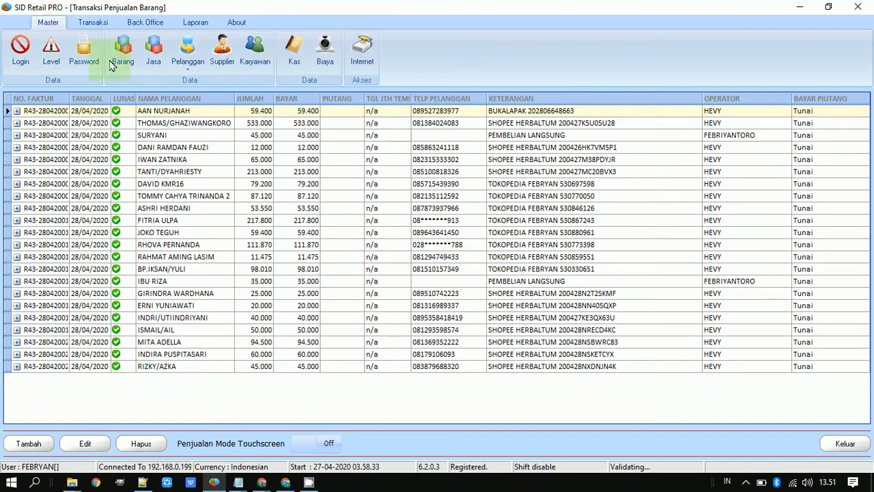
left_click(124, 58)
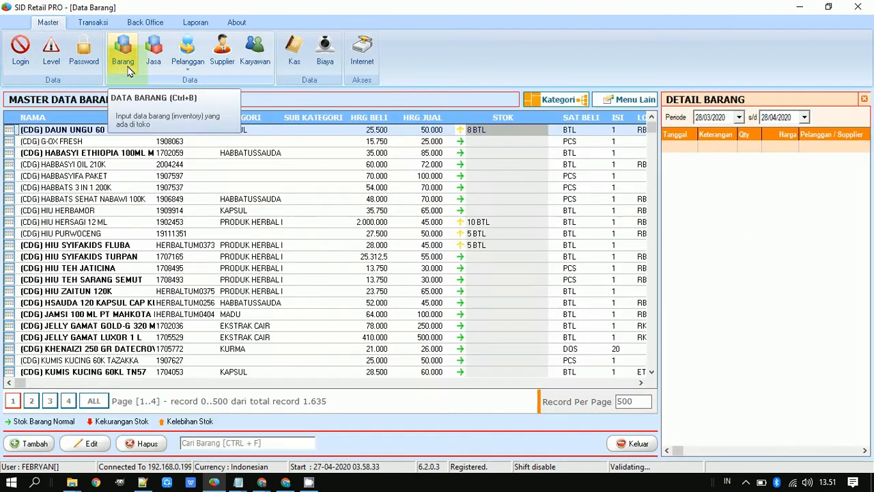
key("ctrl+f")
type("HIU HERS")
key("Return")
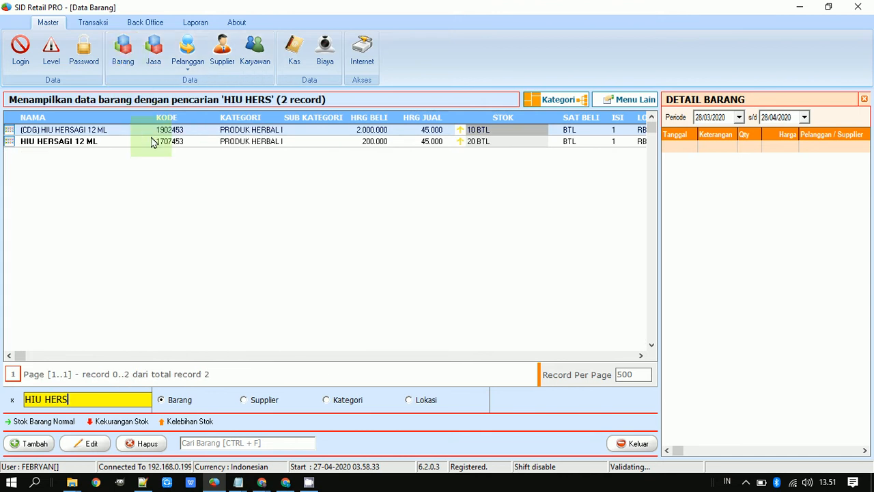
left_click(150, 144)
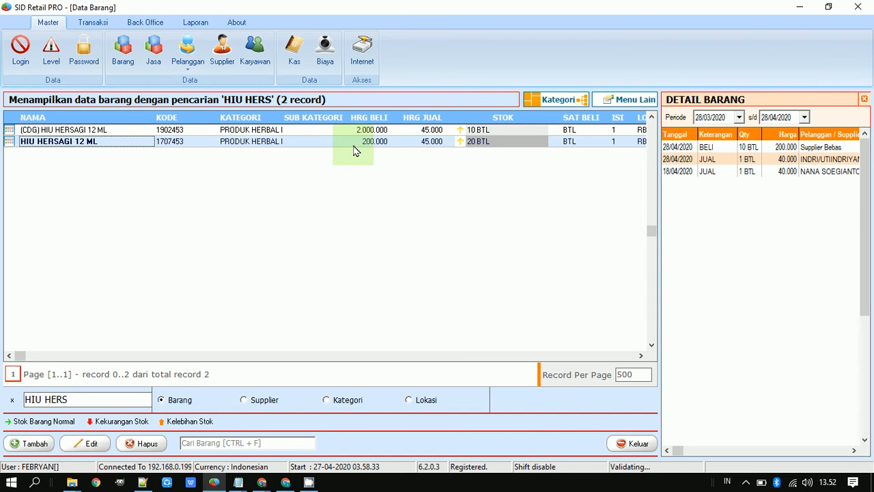
- Review the purchase price and store stock in the normal HIU HERSAGI 12 ML's edit form, leaving without saving
left_click(395, 146)
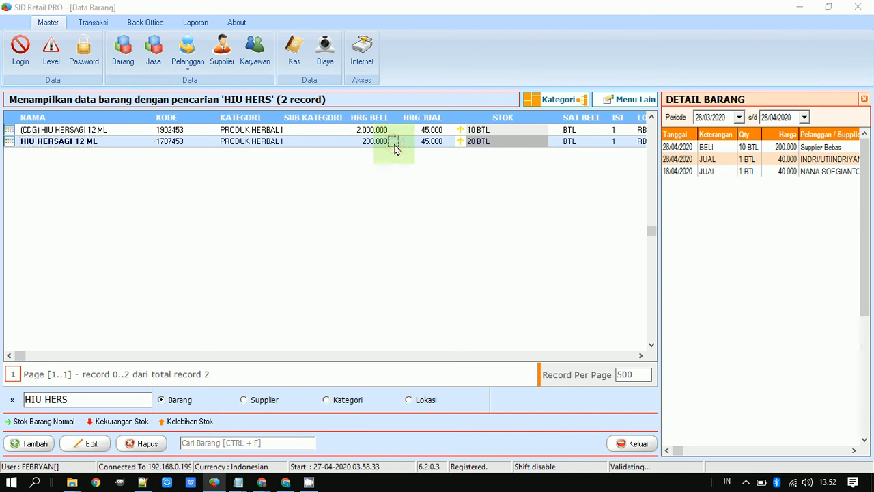
double_click(394, 145)
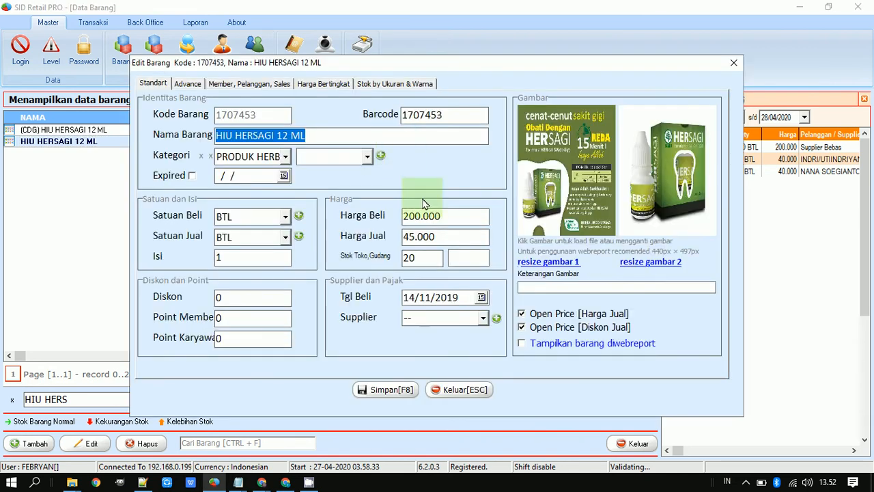
left_click(455, 218)
left_click_drag(455, 218, 400, 213)
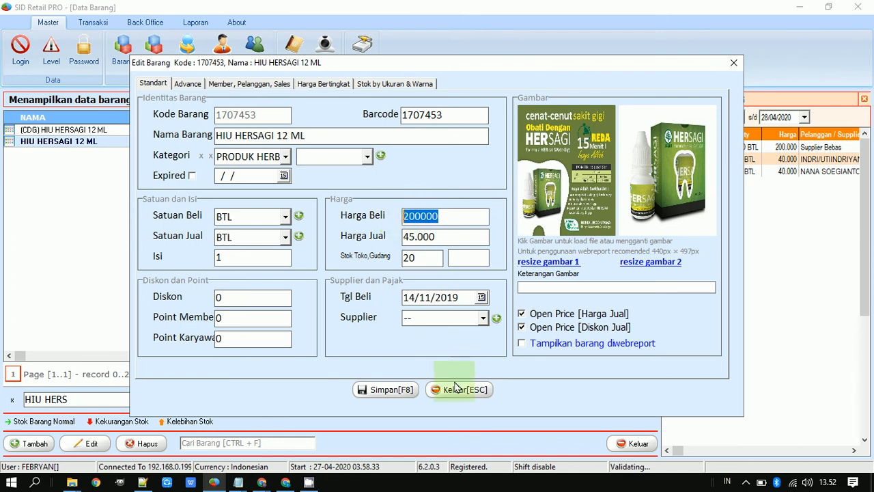
left_click(423, 258)
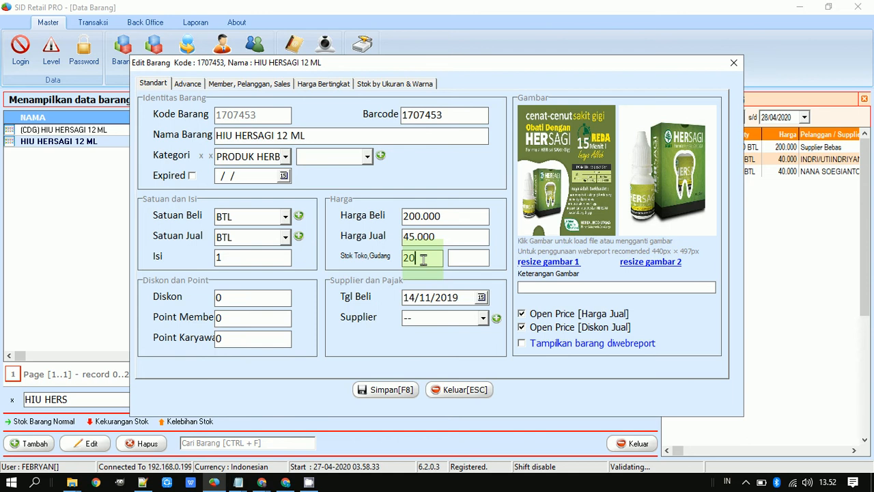
left_click(482, 389)
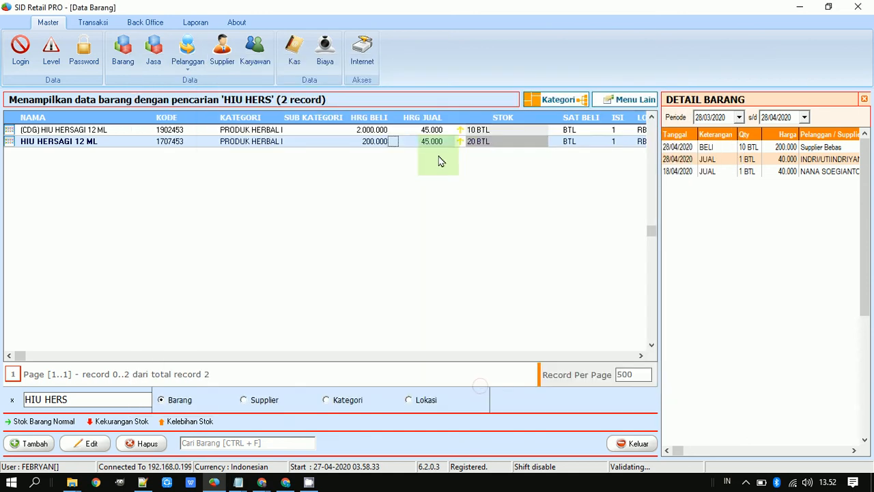
left_click(310, 145)
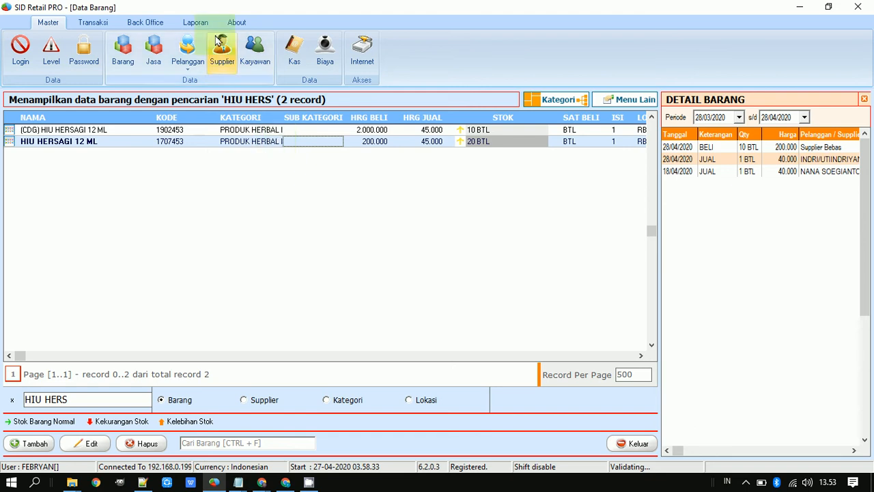
left_click(128, 25)
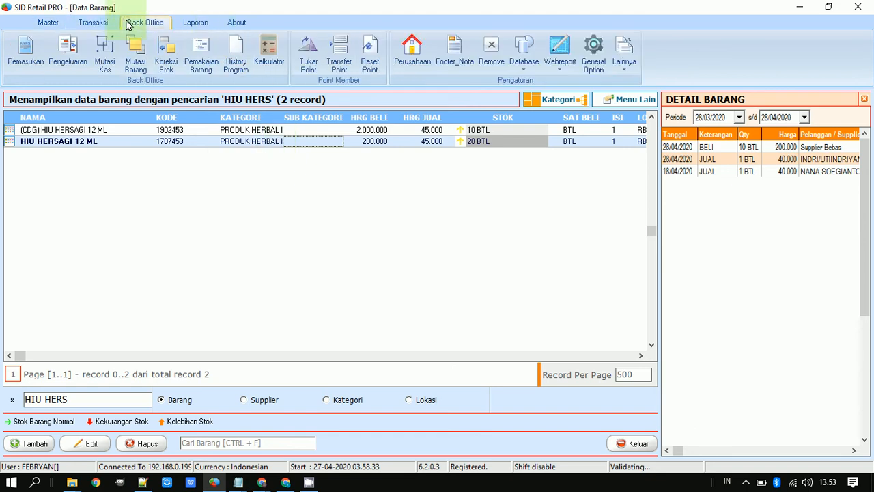
left_click(49, 25)
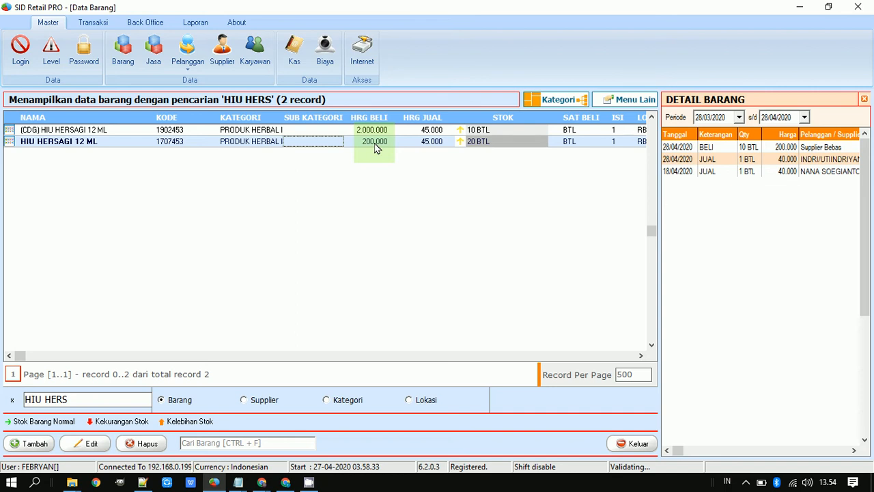
- Preview the item stock report (Laporan Stok Barang) with purchase prices and examine the total on its last page
left_click(196, 23)
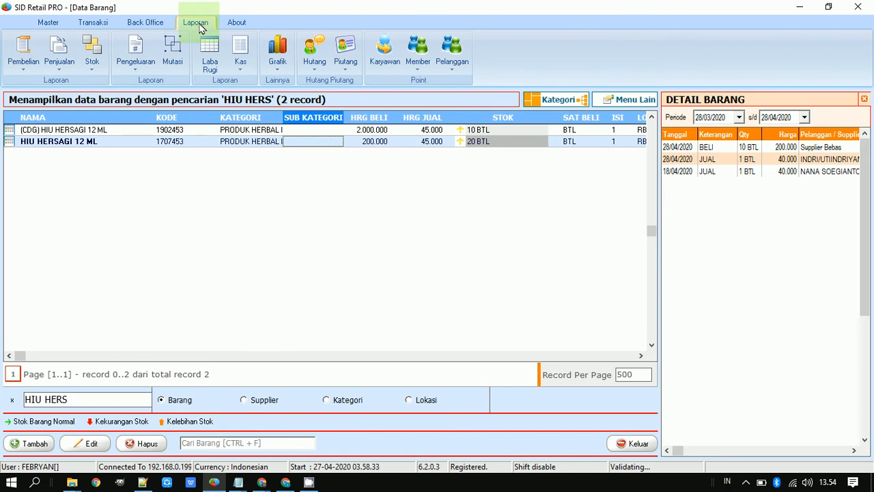
left_click(92, 71)
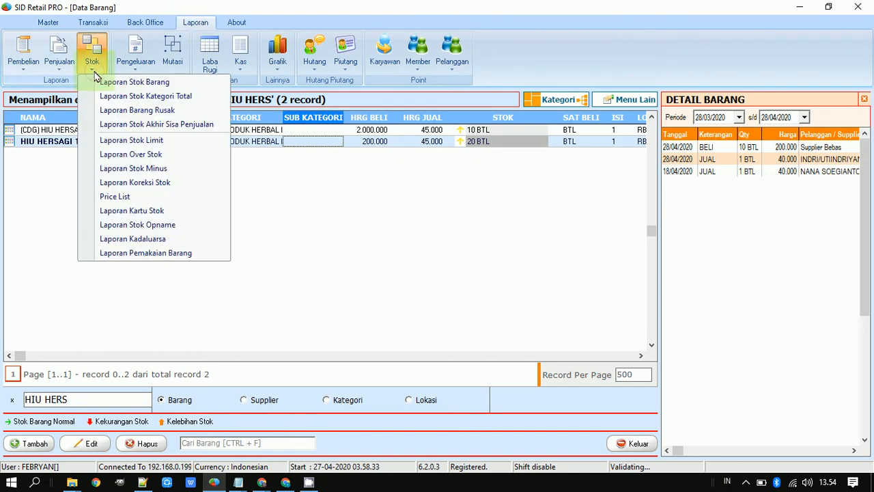
left_click(95, 83)
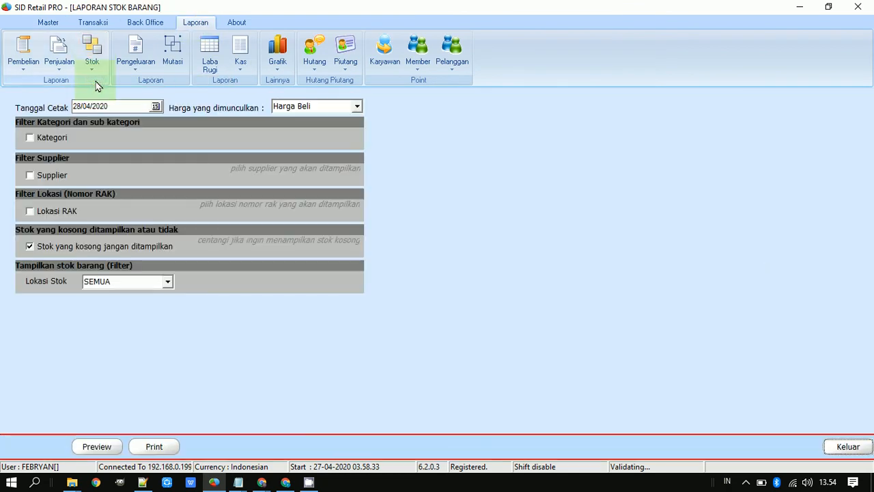
left_click(111, 443)
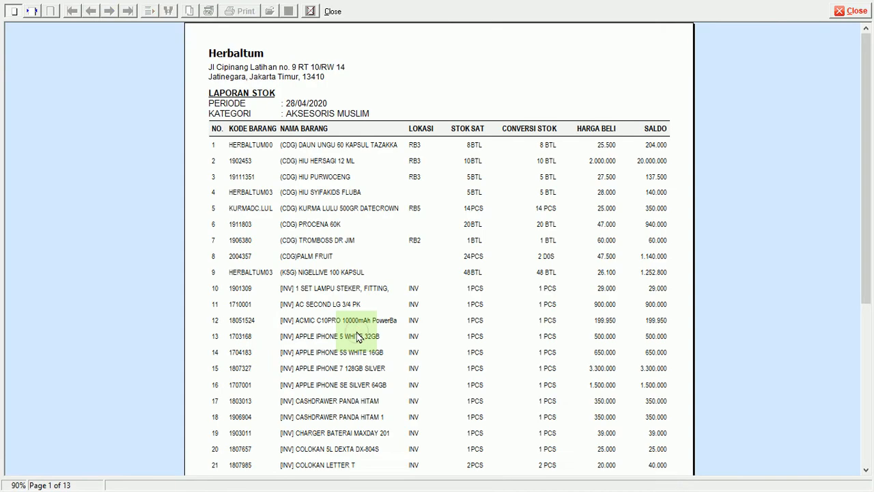
left_click(356, 333)
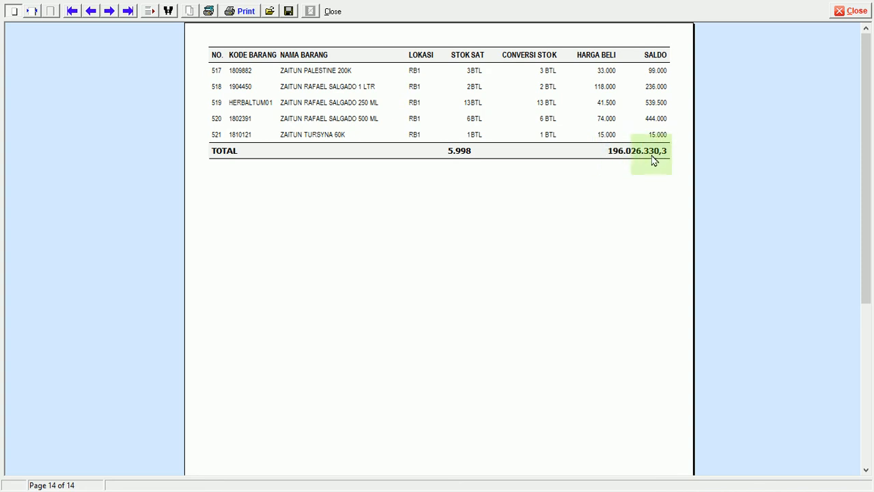
- Switch to Chrome and open the 2020. Asset Balancing (AKAD BARU) spreadsheet in a new window
key("alt+Tab")
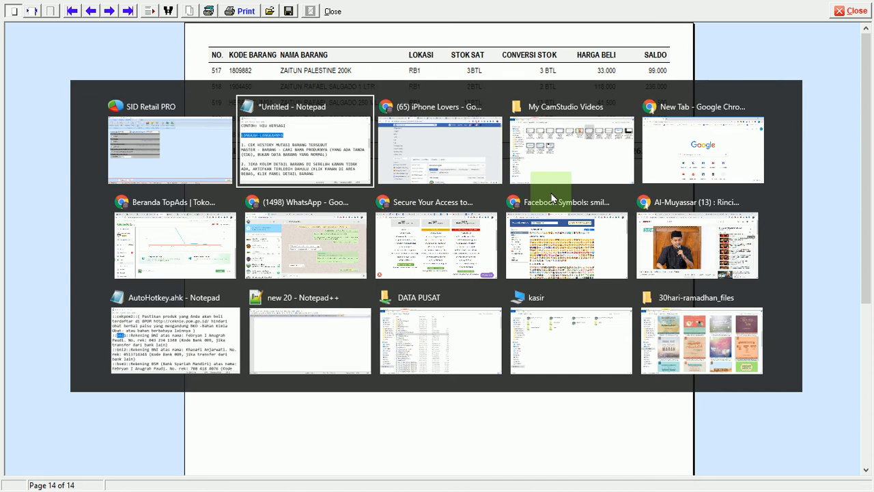
key("alt+Tab")
key("ctrl+n")
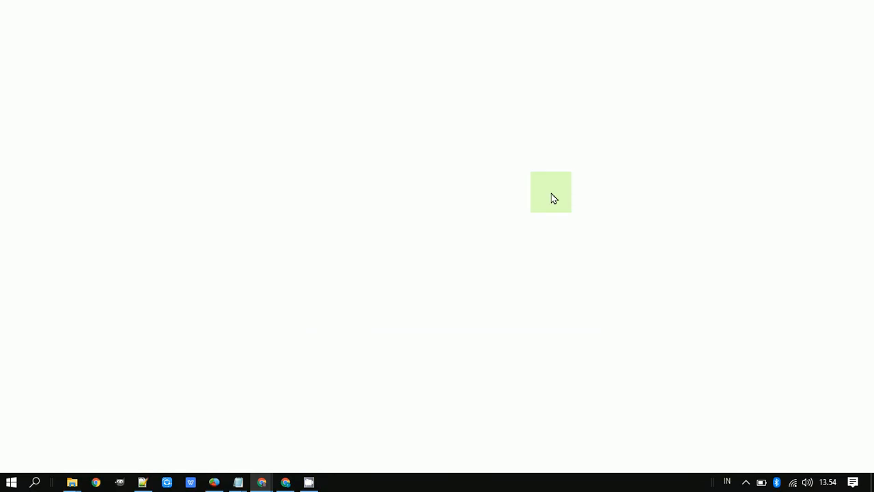
type("ASSET")
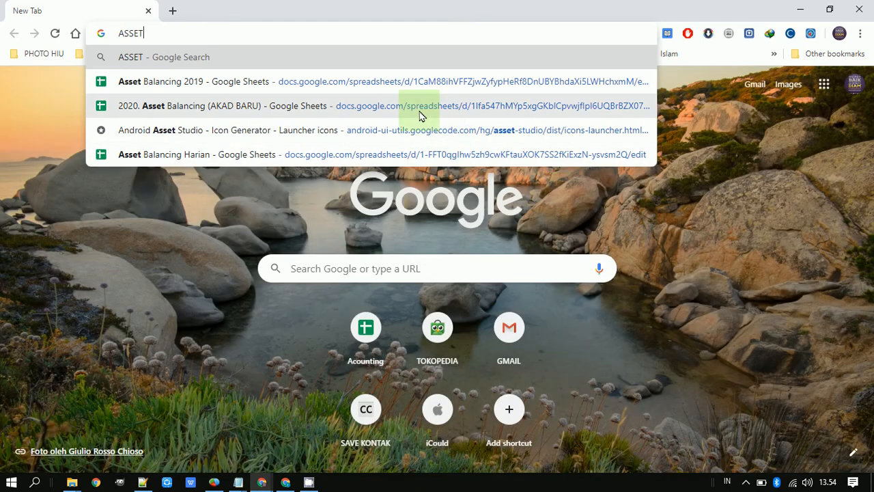
left_click(420, 115)
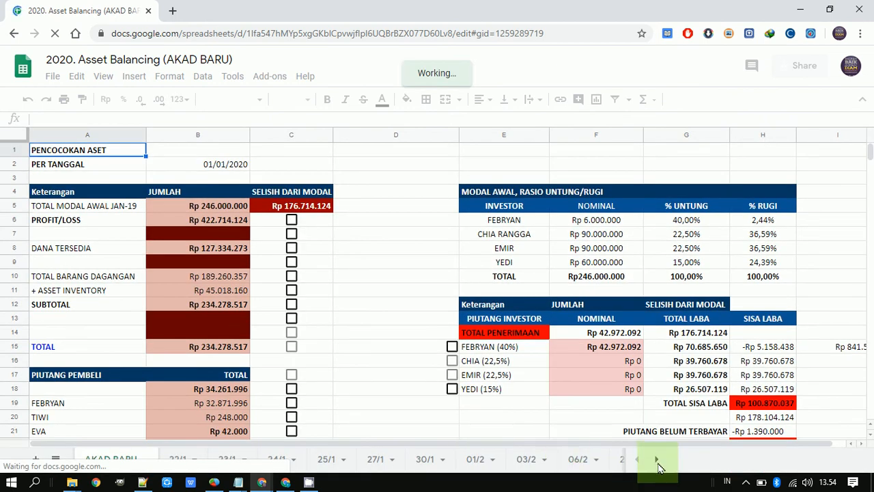
- Open the 27/4 sheet, check the TOTAL BARANG DAGANGAN amount, and return to the stock report in SID Retail PRO for comparison
left_click(658, 463)
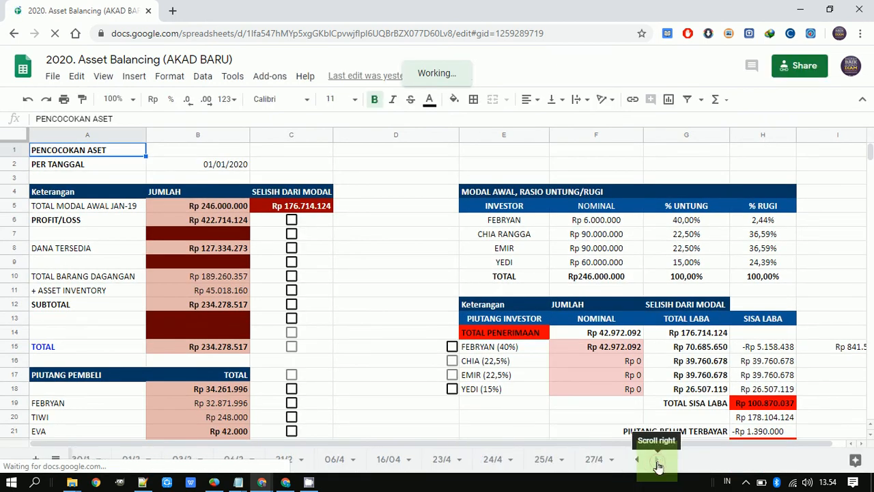
left_click(591, 461)
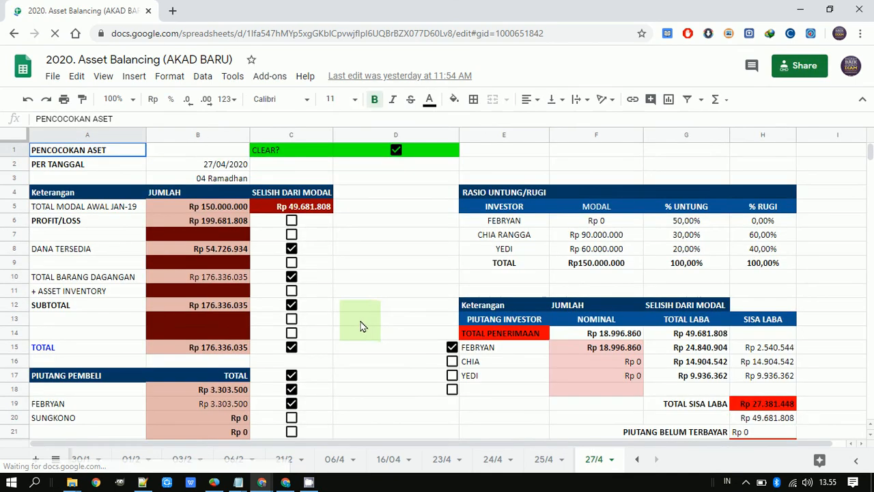
left_click(376, 350, "shift")
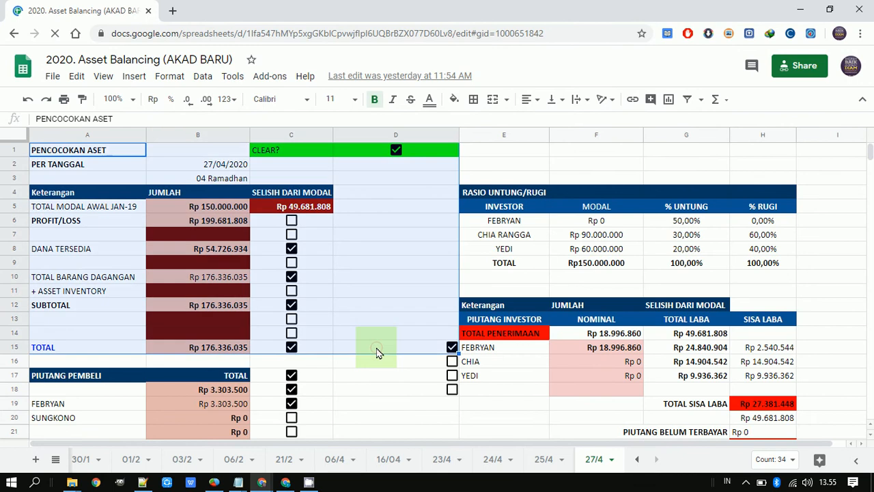
left_click(220, 283)
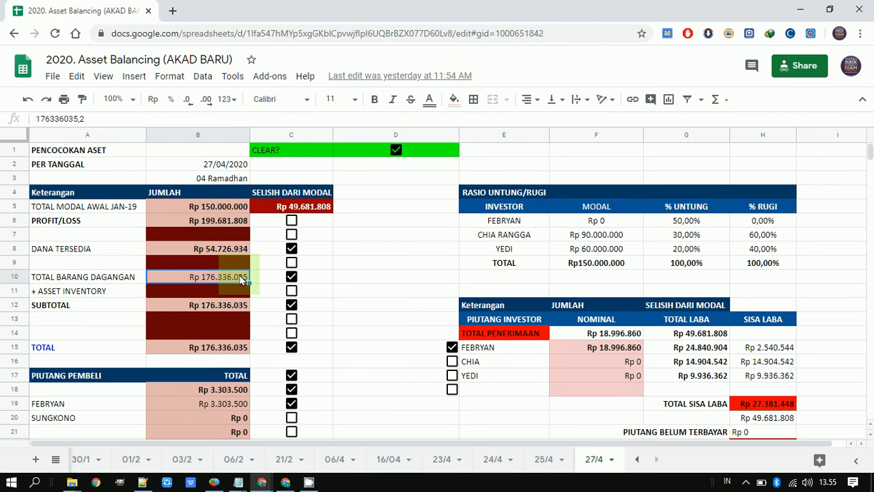
key("alt+Tab")
key("alt+Tab")
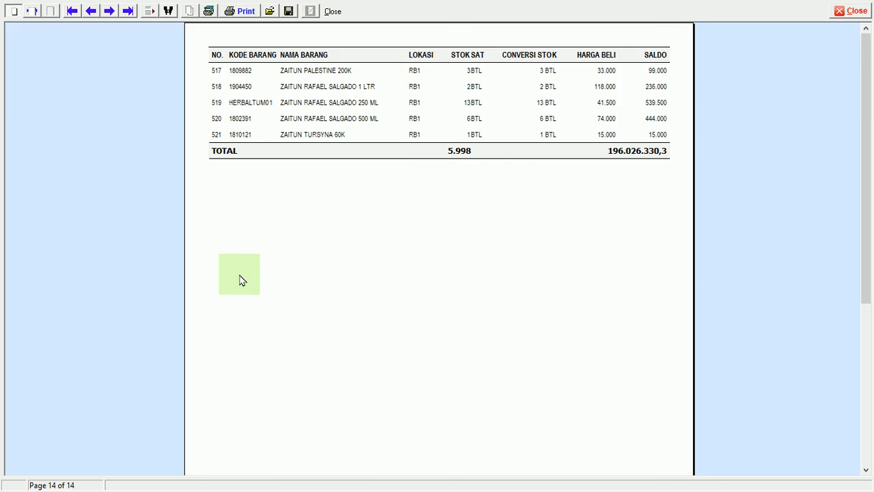
- Close the report preview, reopen the item master data and review the normal HIU HERSAGI 12 ML's edit form, leaving without saving
left_click(333, 10)
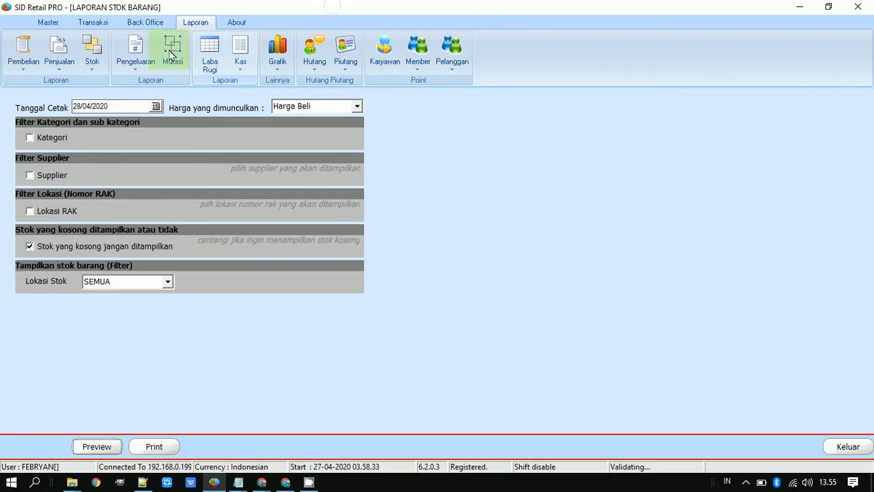
left_click(47, 22)
left_click(123, 55)
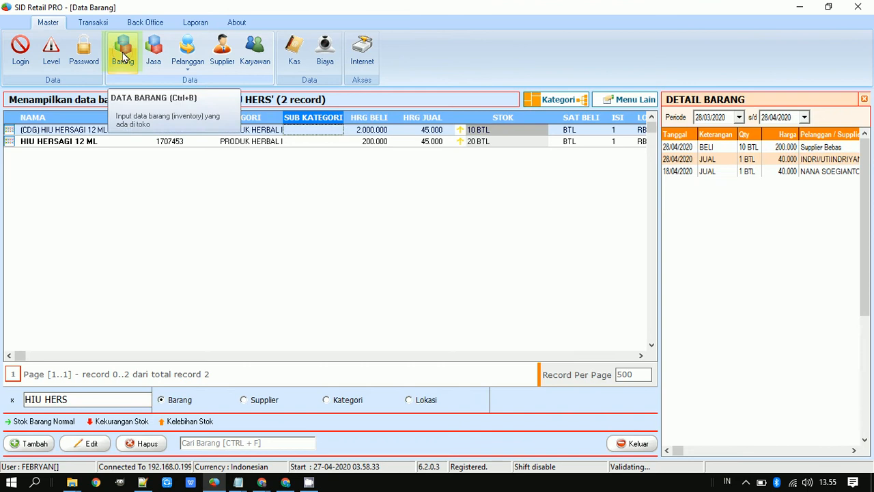
left_click(128, 144)
double_click(127, 144)
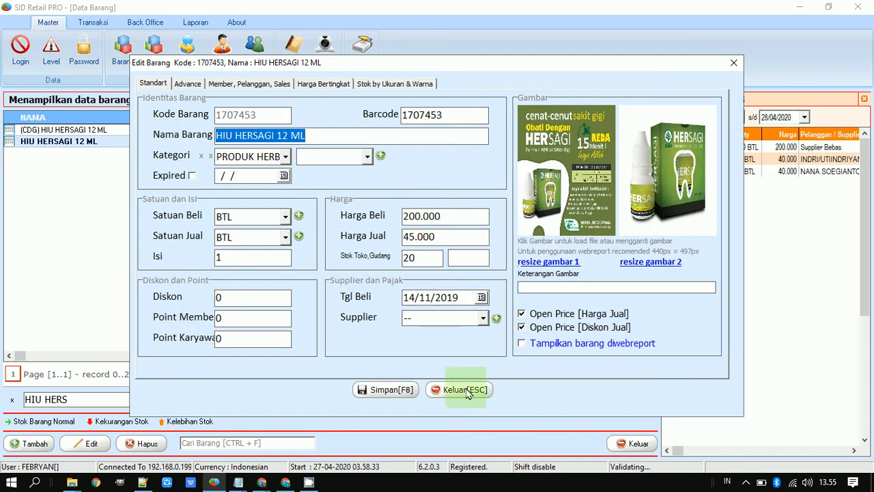
left_click(465, 390)
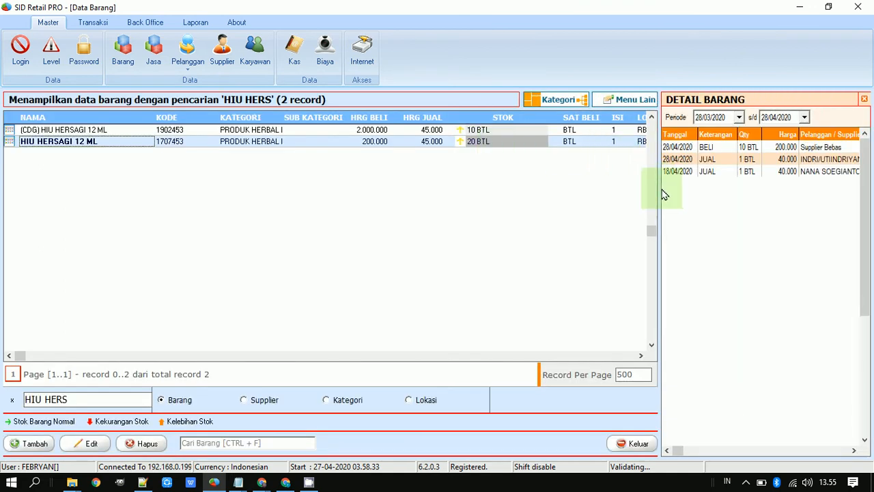
left_click_drag(657, 189, 699, 189)
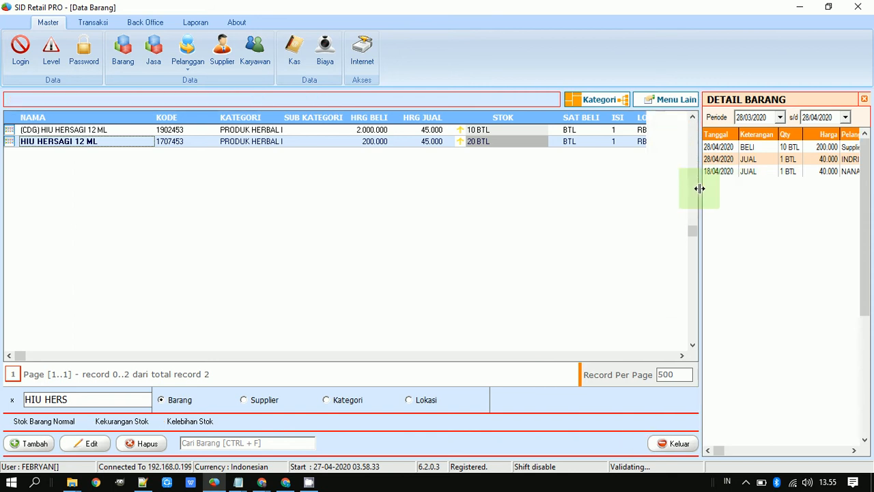
left_click(377, 141)
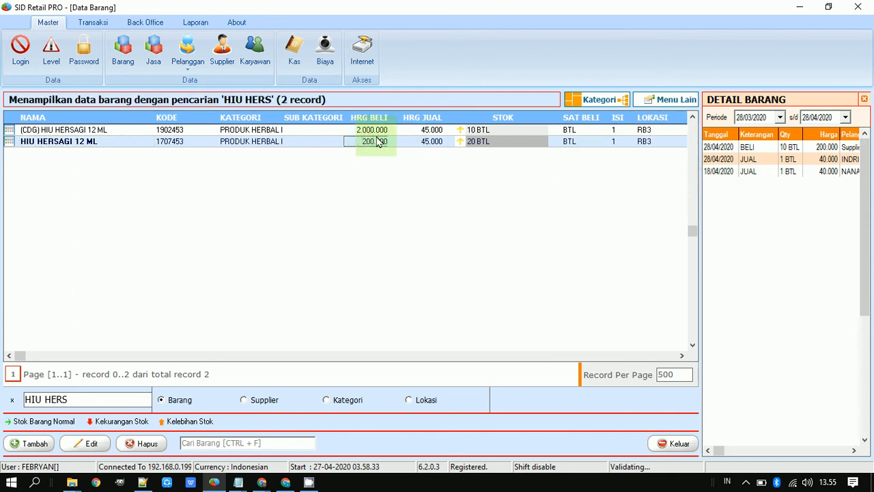
left_click_drag(700, 126, 741, 130)
left_click(764, 119)
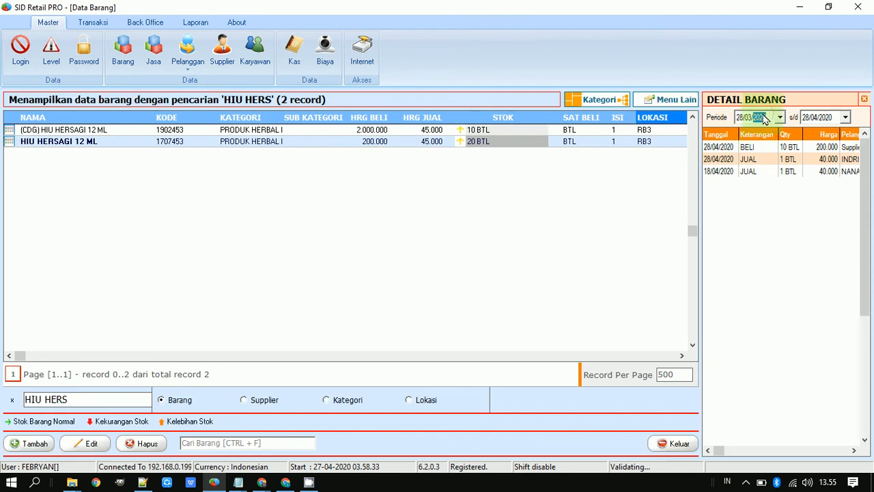
type("2019")
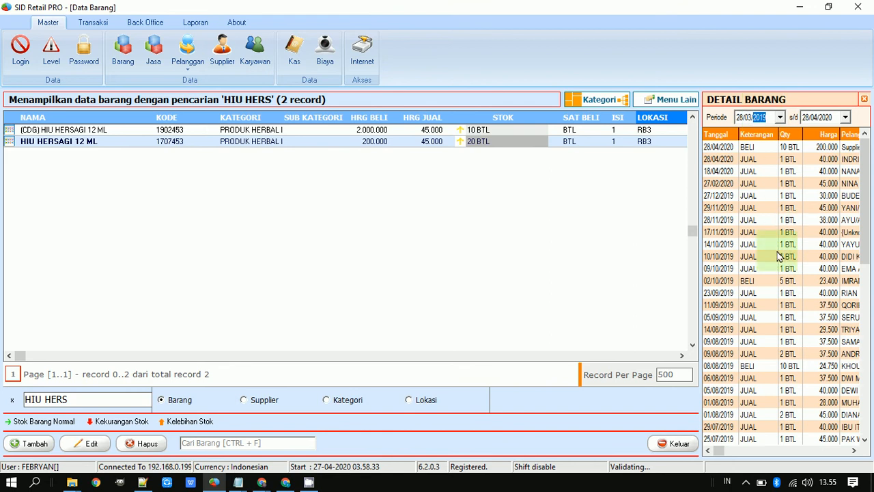
left_click_drag(698, 271, 665, 277)
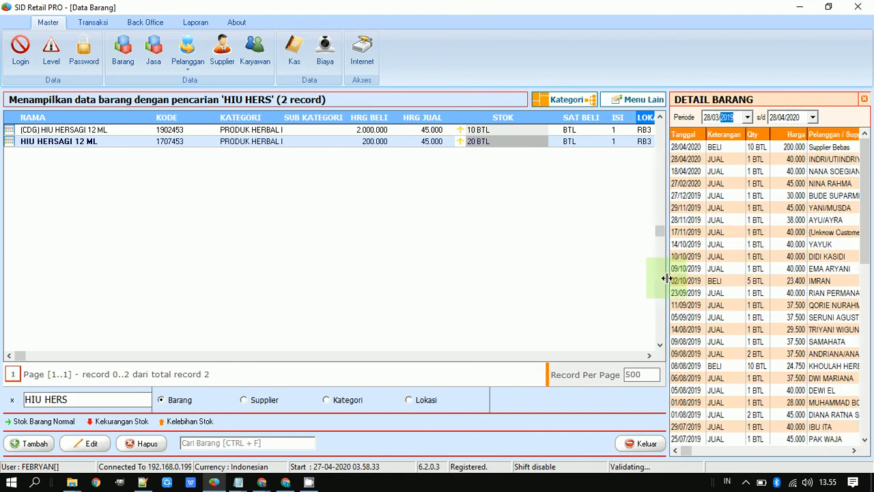
left_click(725, 280)
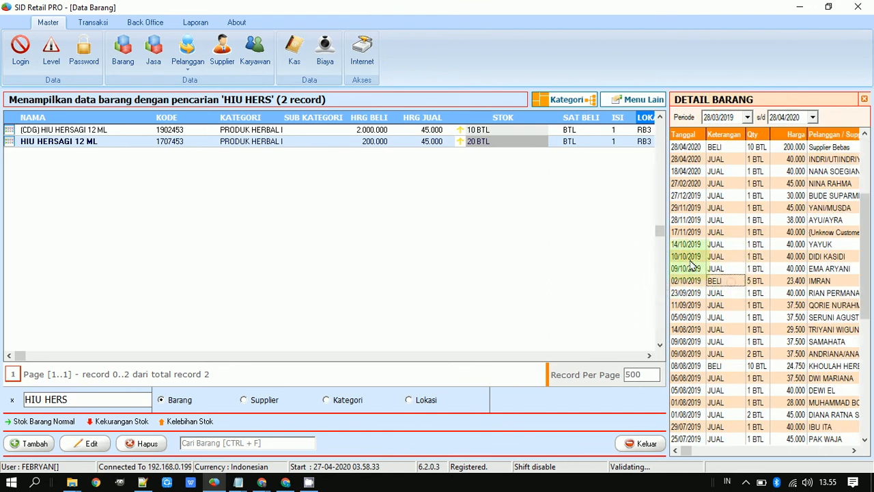
- Set the normal HIU HERSAGI 12 ML's purchase price to 23400 and store stock to -1, and save the item
left_click(116, 144)
double_click(116, 144)
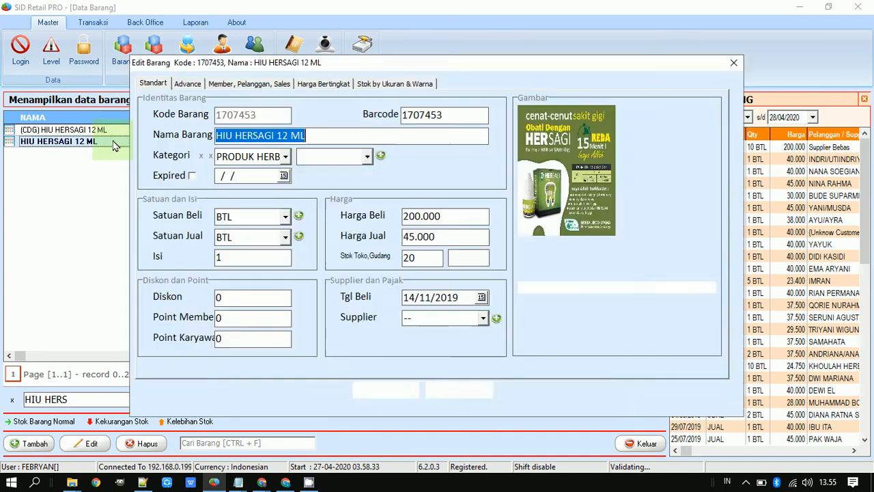
left_click(459, 217)
type("23400")
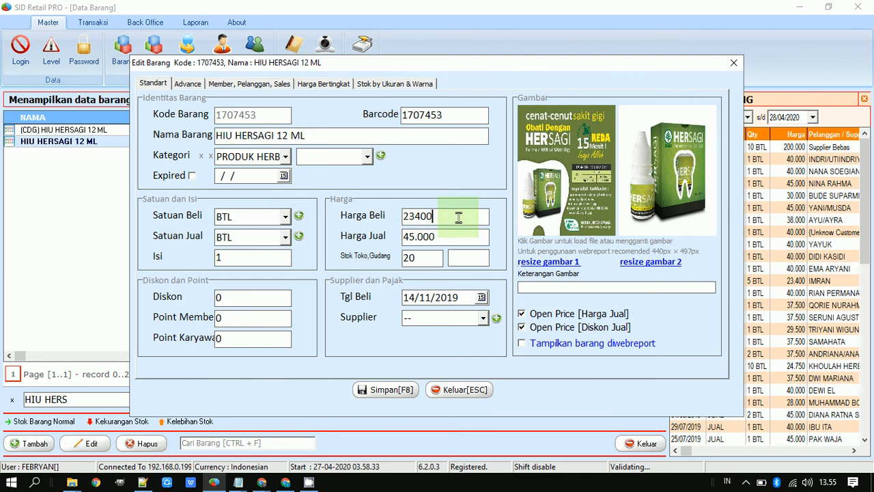
key("Return")
key("Return")
type("-1")
key("Return")
left_click(387, 390)
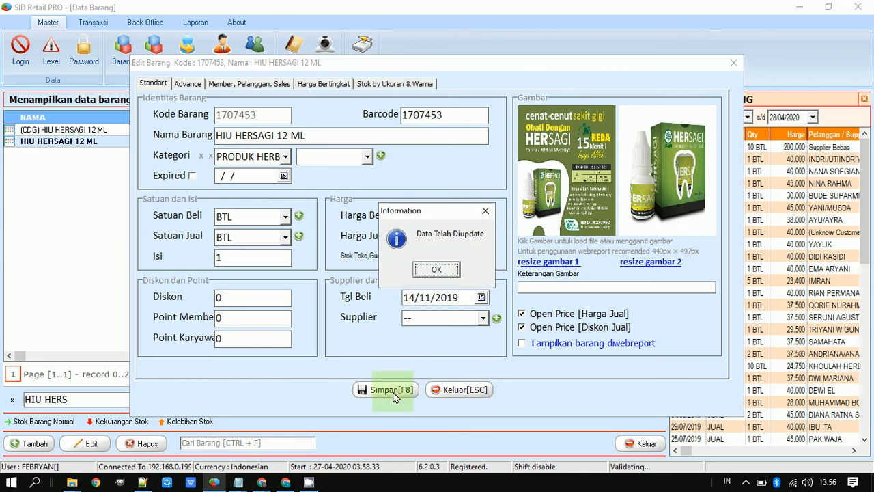
key("Return")
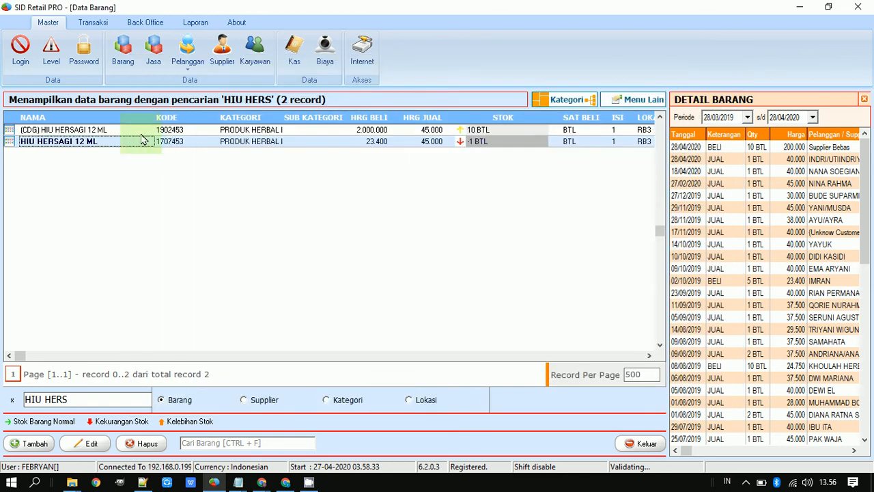
- Set the (CDG) HIU HERSAGI 12 ML's purchase price to 24750 and save the item
left_click(142, 131)
double_click(141, 136)
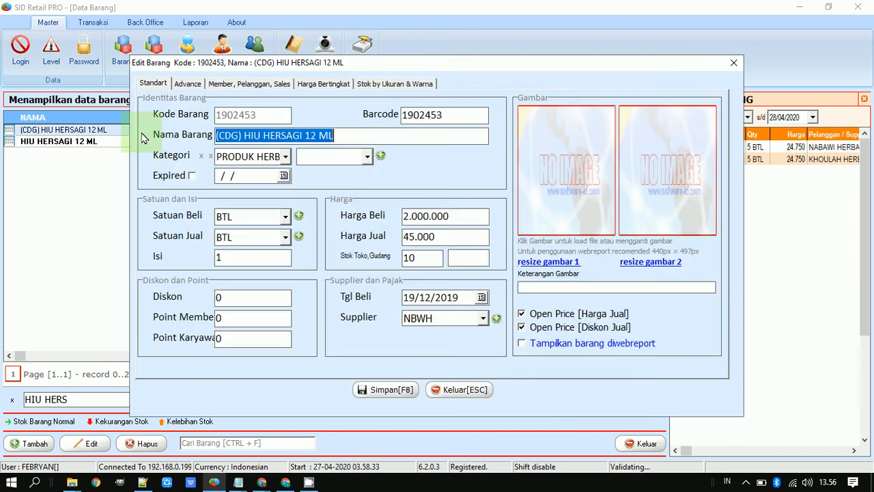
left_click(453, 217)
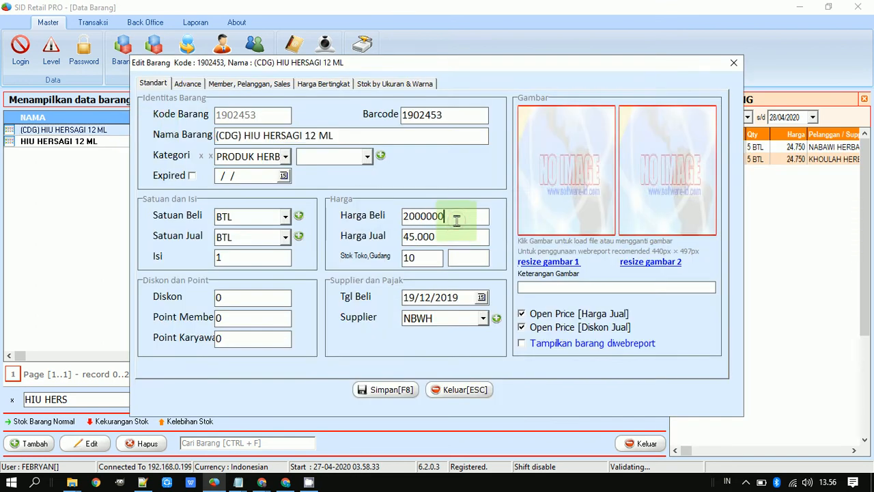
double_click(455, 219)
type("24750")
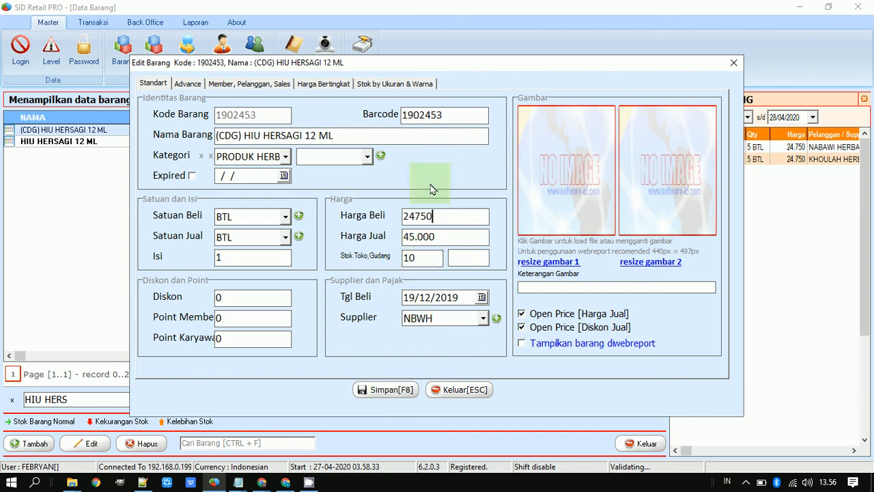
left_click(391, 390)
key("Return")
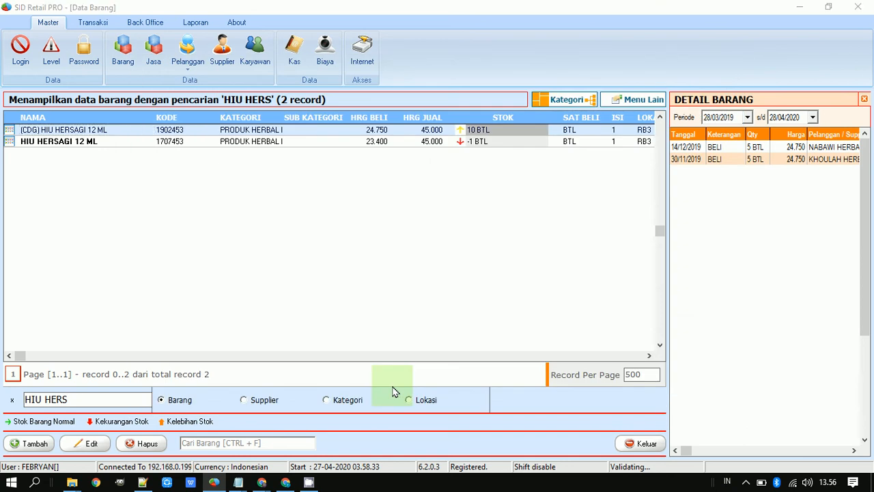
- Switch to Notepad, highlight step 1 about checking the item's mutation history, and return to SID Retail PRO
key("alt+Tab")
key("Tab")
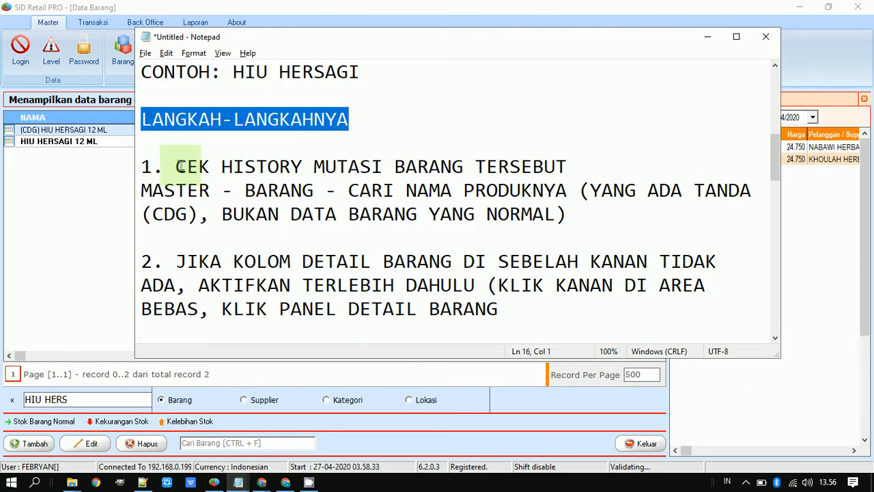
left_click(146, 166)
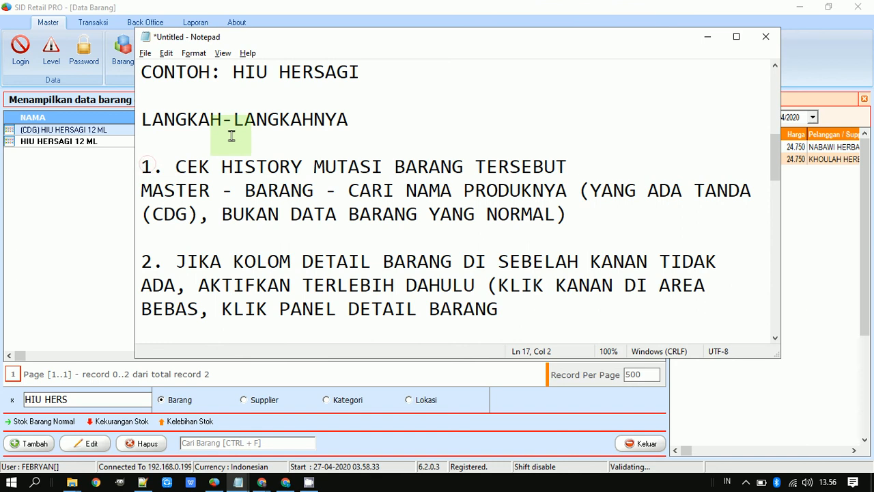
key("shift+End")
key("alt+Tab")
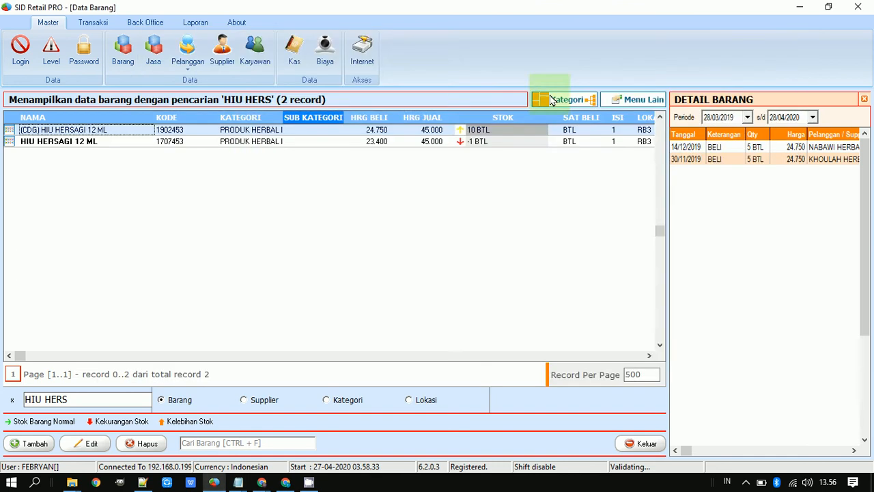
- Hide and reactivate the Panel Detail Barang for (CDG) HIU HERSAGI 12 ML, check its period start year, and hide the panel again
left_click(864, 102)
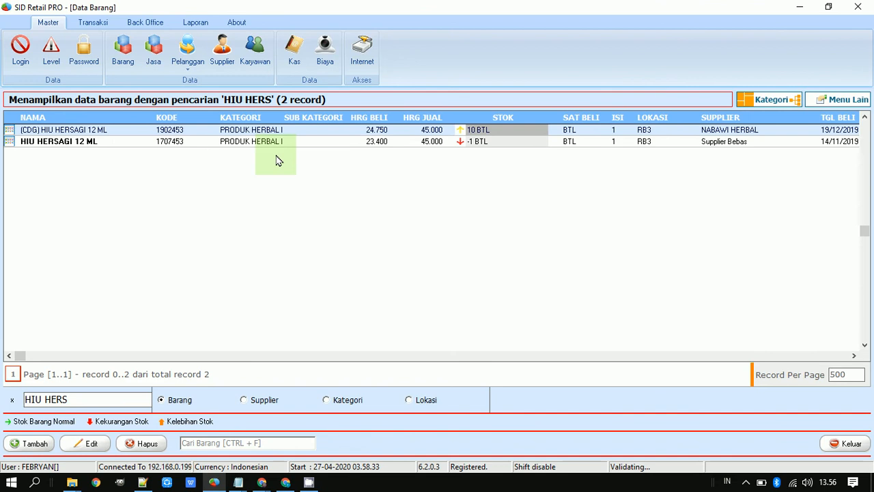
left_click(99, 140)
left_click(111, 132)
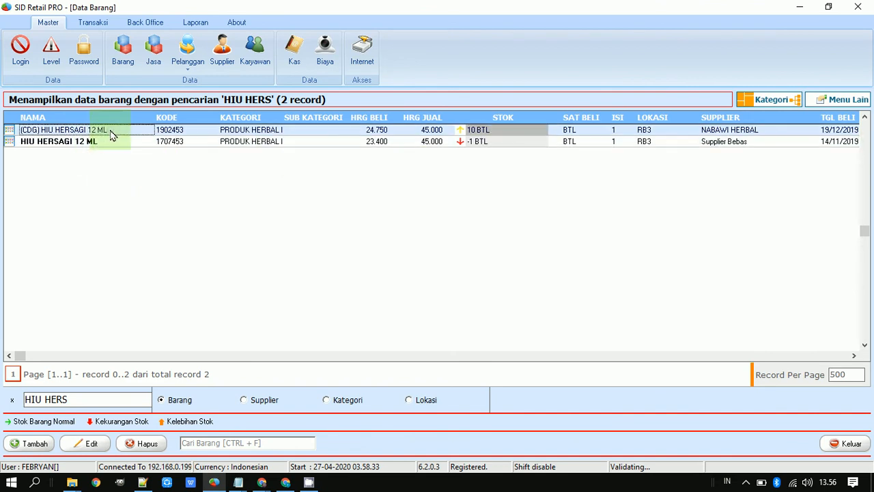
right_click(209, 211)
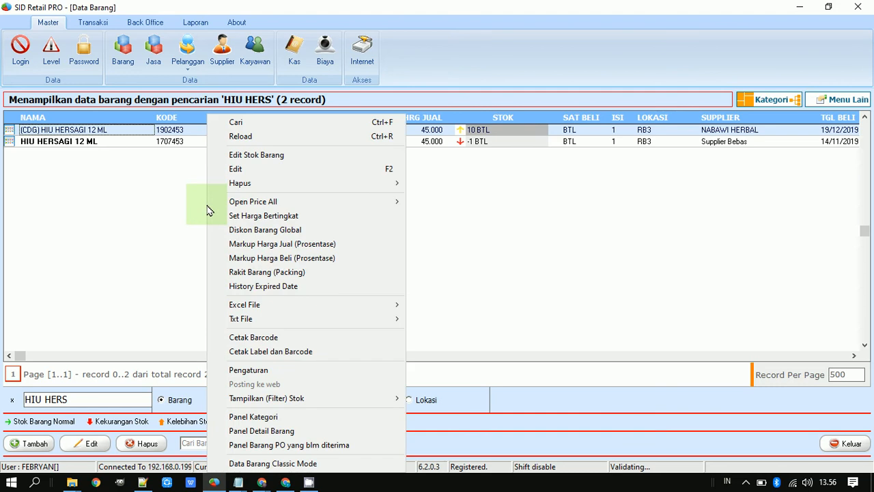
left_click(321, 432)
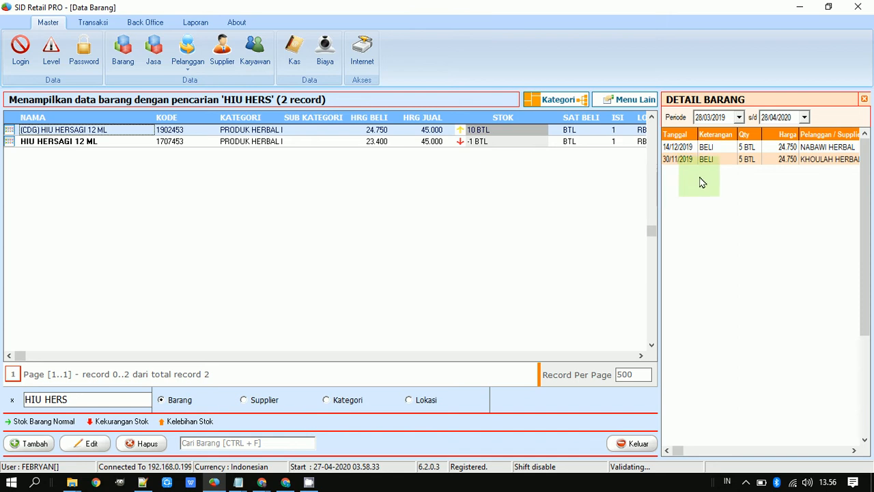
left_click(726, 118)
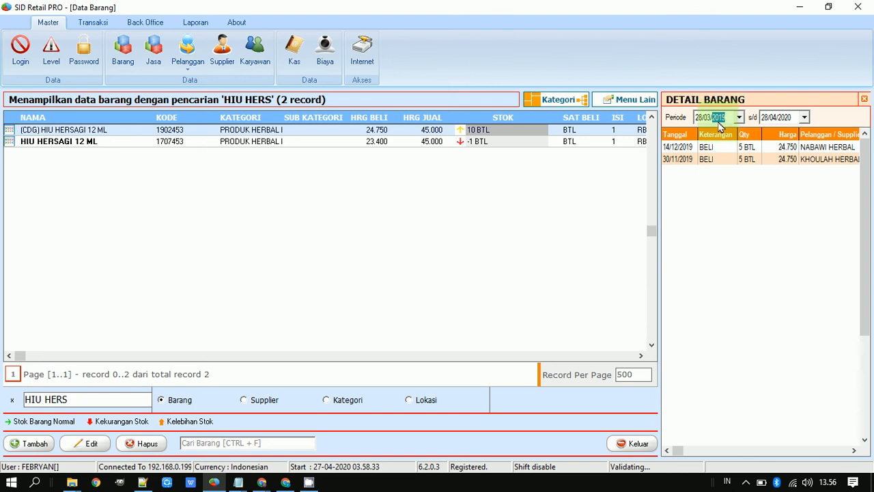
left_click(864, 101)
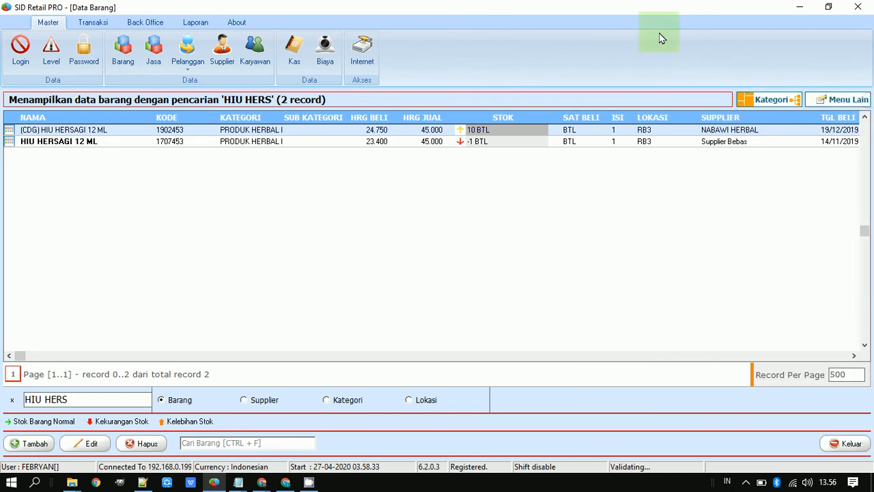
- Close the current item list, reopen the Barang master data, and search for "HIU HERS"
left_click(860, 444)
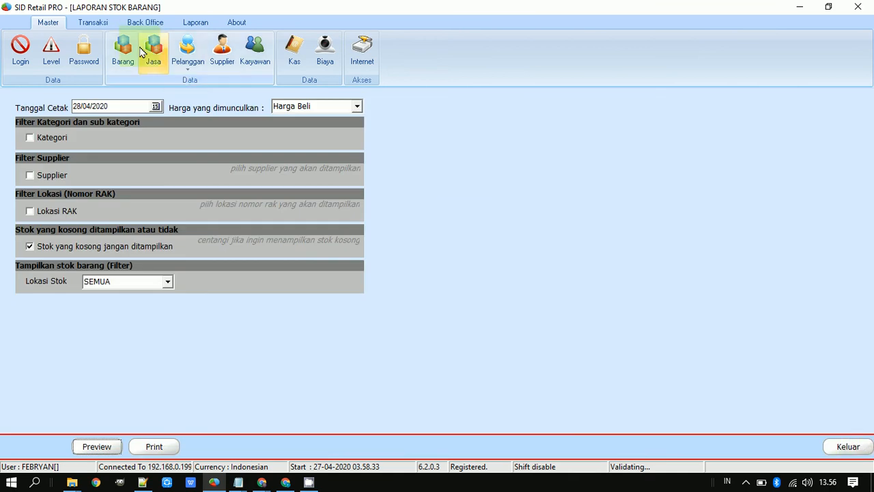
left_click(118, 49)
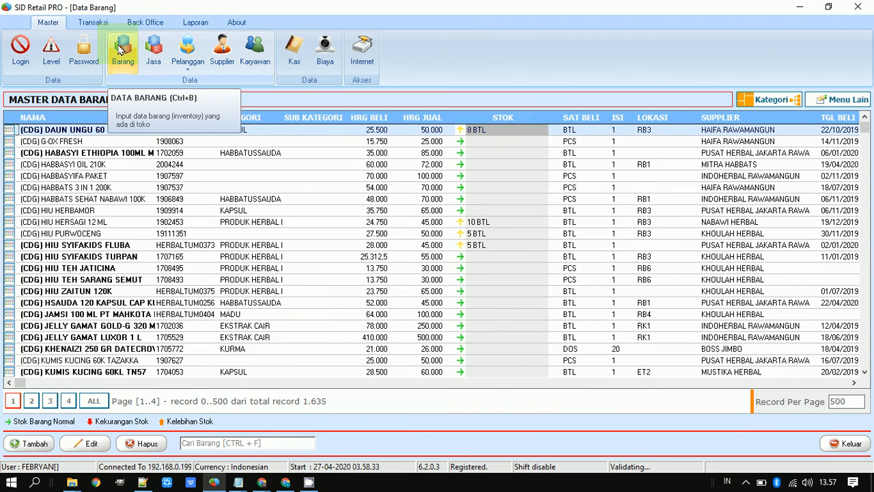
key("ctrl+f")
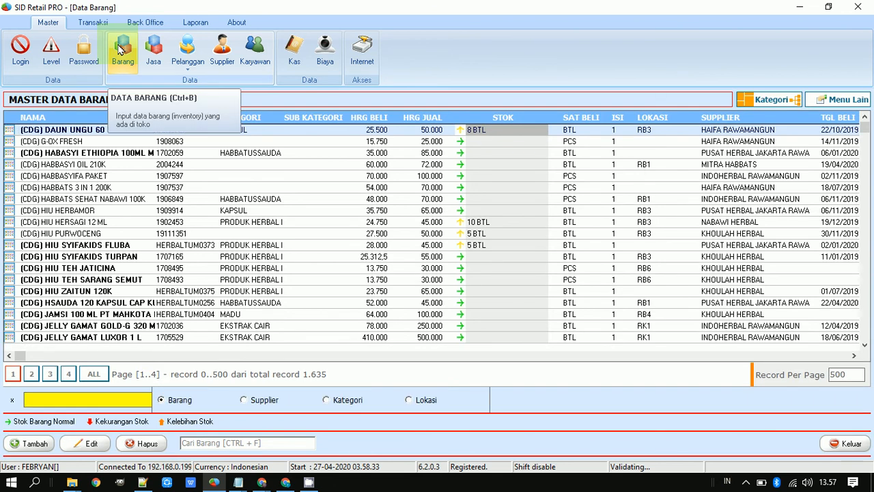
type("HIU HERS")
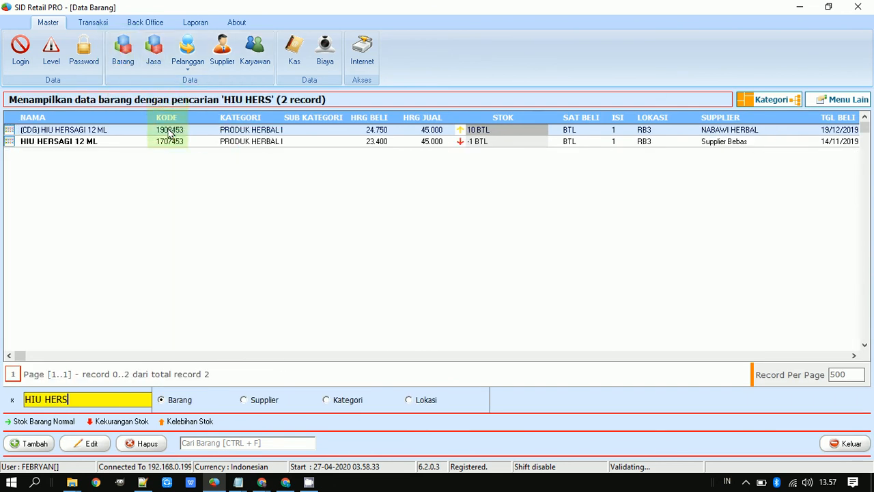
- Switch to Notepad and highlight steps 1 and 2 about finding the (CDG) item and activating the item detail panel
key("alt+Tab")
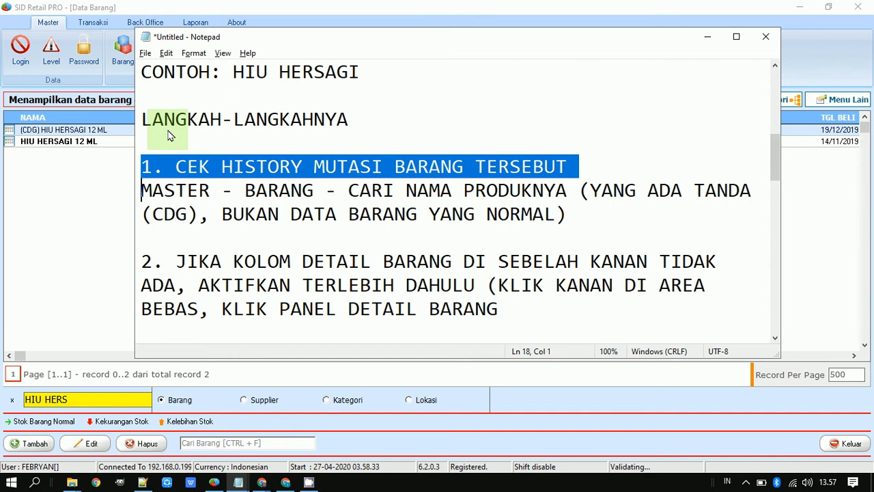
key("shift+Down")
key("shift+End")
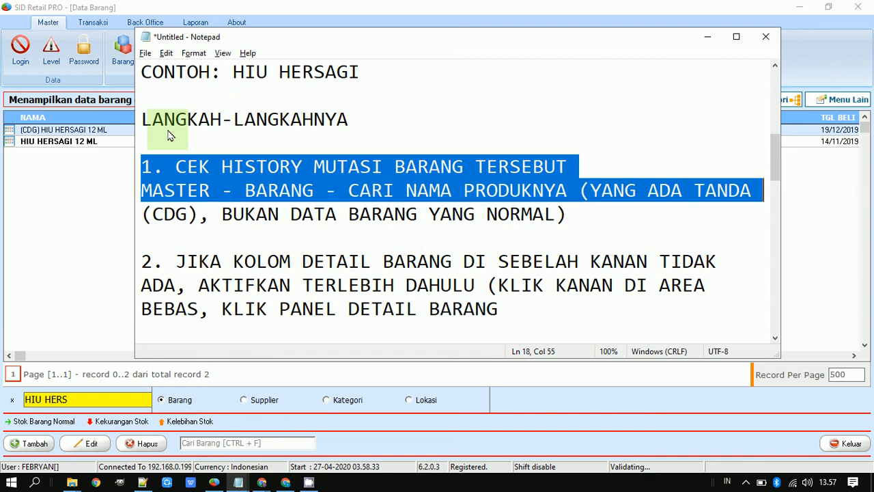
key("shift+Down")
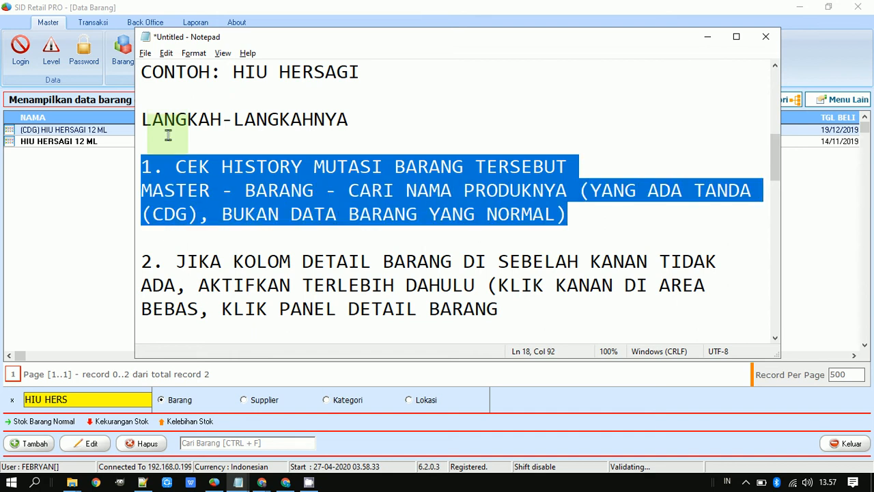
scroll(191, 229, "down", 1)
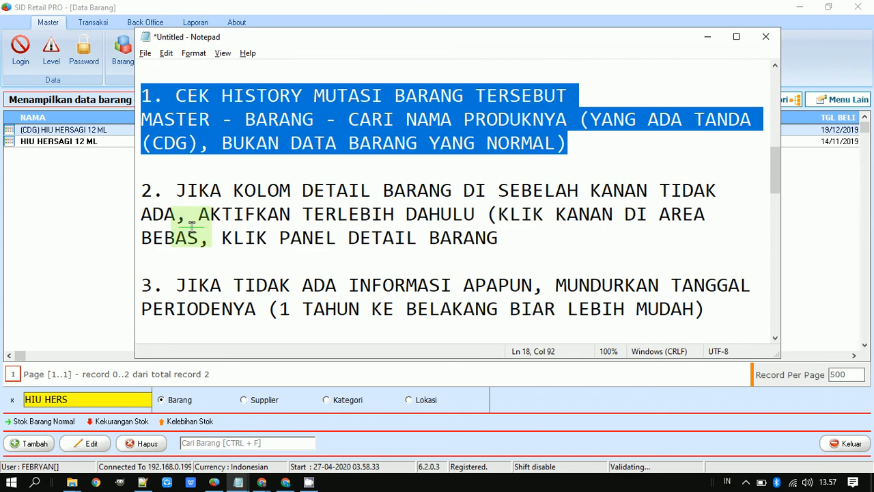
key("shift+Down")
key("shift+Down")
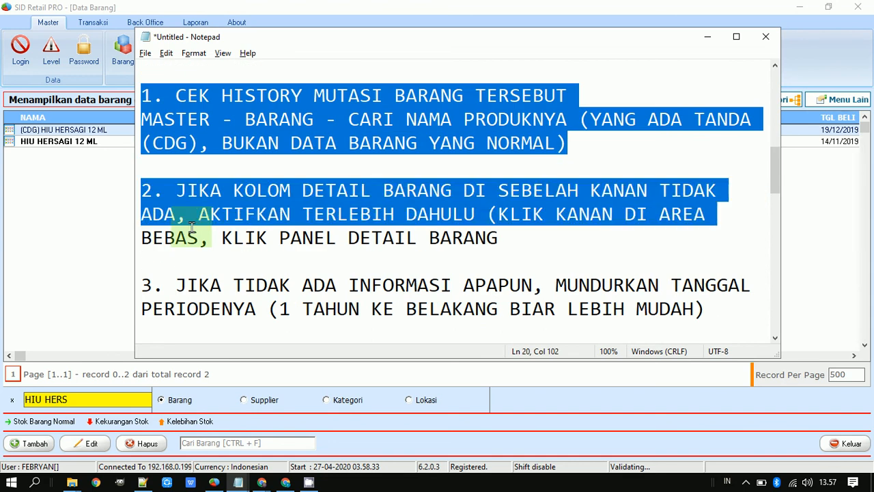
key("shift+Down")
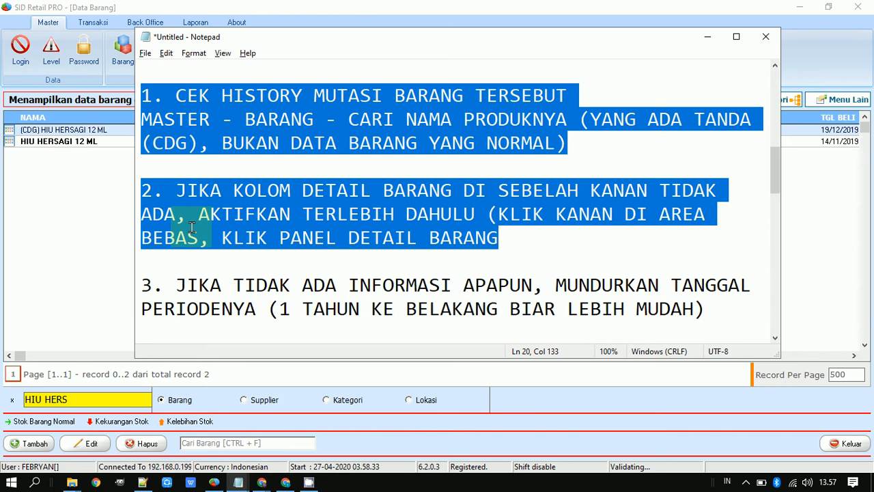
- Enclose the words PANEL DETAIL BARANG in step 2 in double quotation marks
left_click(280, 237)
type("\"")
key("End")
type("\"")
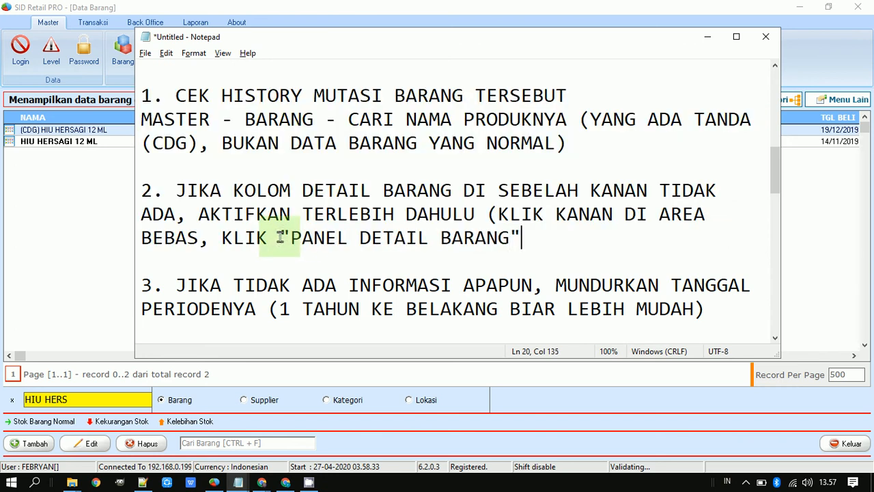
- Return to SID Retail PRO, show the Panel Detail Barang, and select the (CDG) HIU HERSAGI 12 ML item
left_click(112, 217)
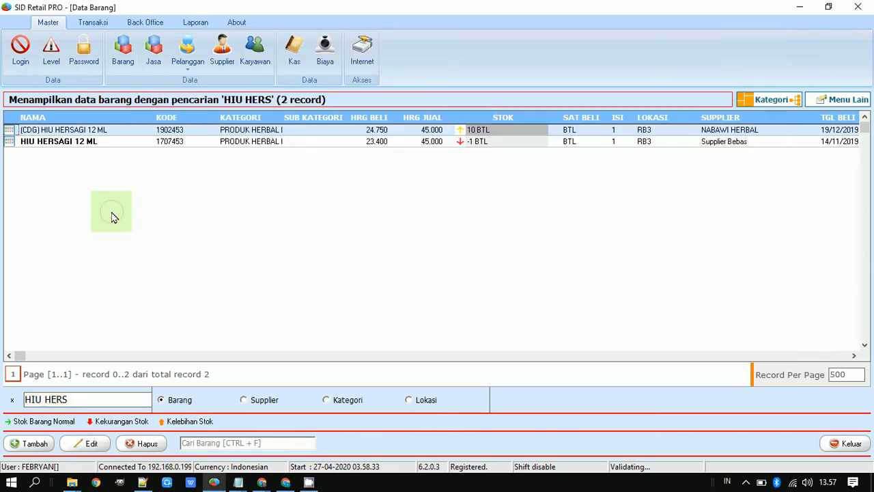
right_click(196, 192)
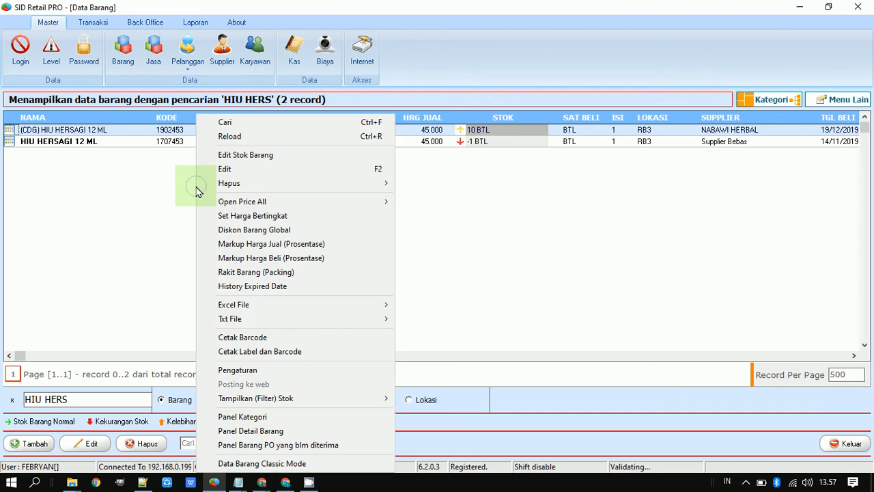
left_click(300, 431)
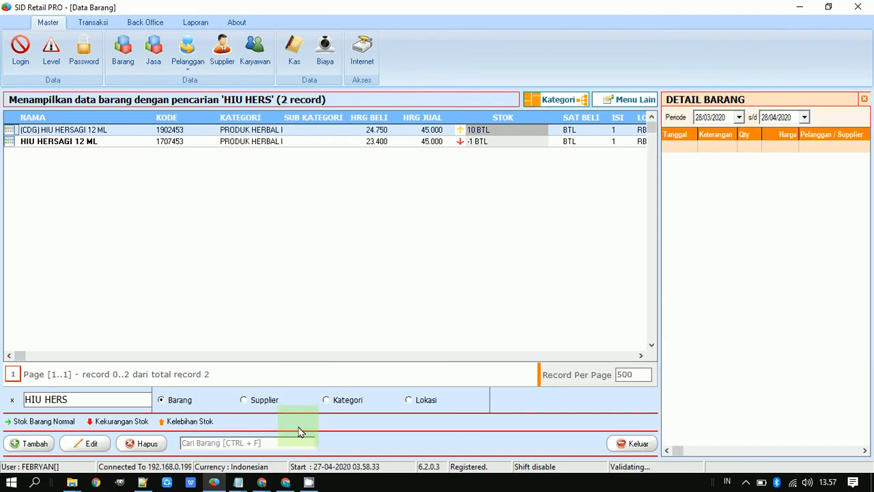
left_click(182, 134)
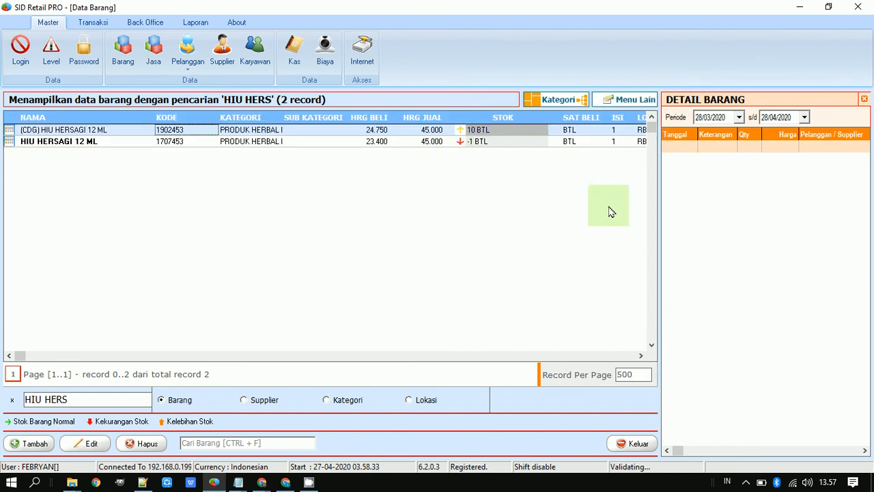
left_click(724, 120)
- Switch to Notepad and highlight step 3 about moving the period date back one year
key("alt+Tab")
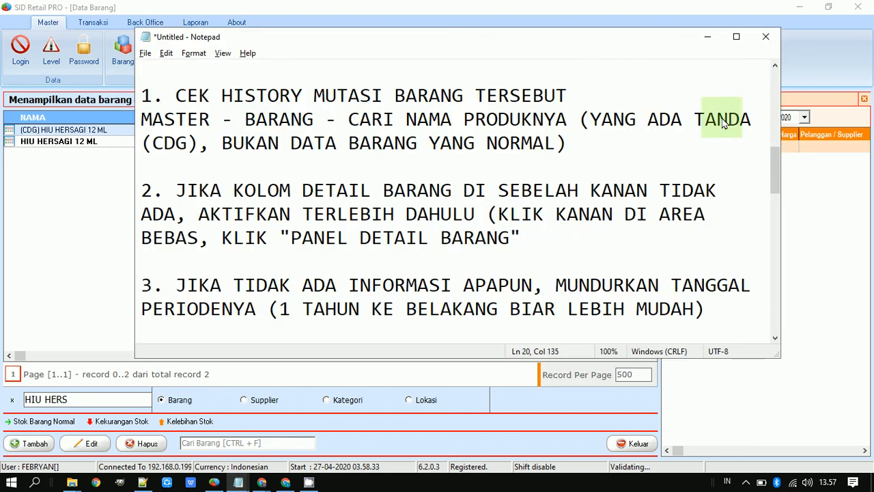
key("Down")
key("shift+Down")
key("shift+Down")
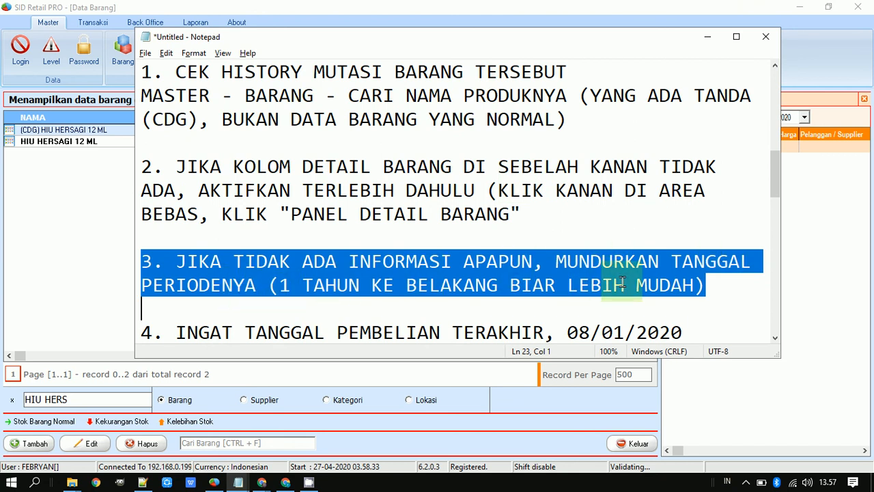
- Return to SID Retail PRO and set the Detail Barang period's start date to 28/01/2019
left_click(834, 223)
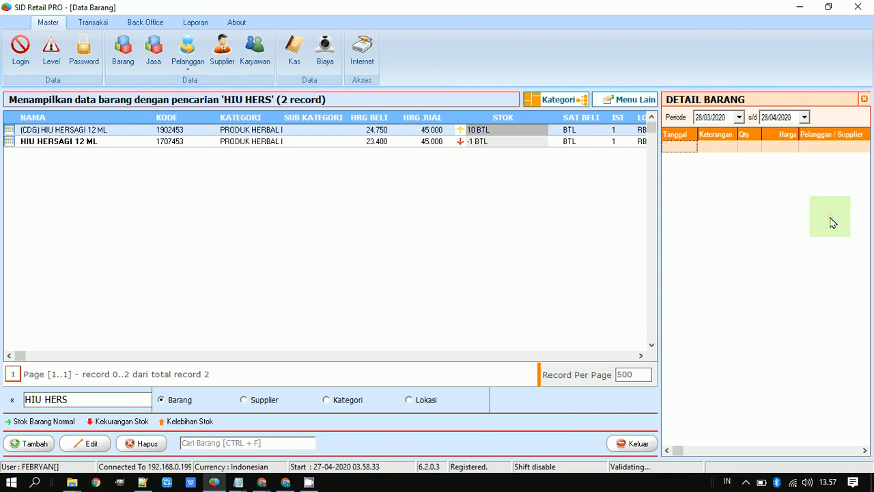
left_click(739, 117)
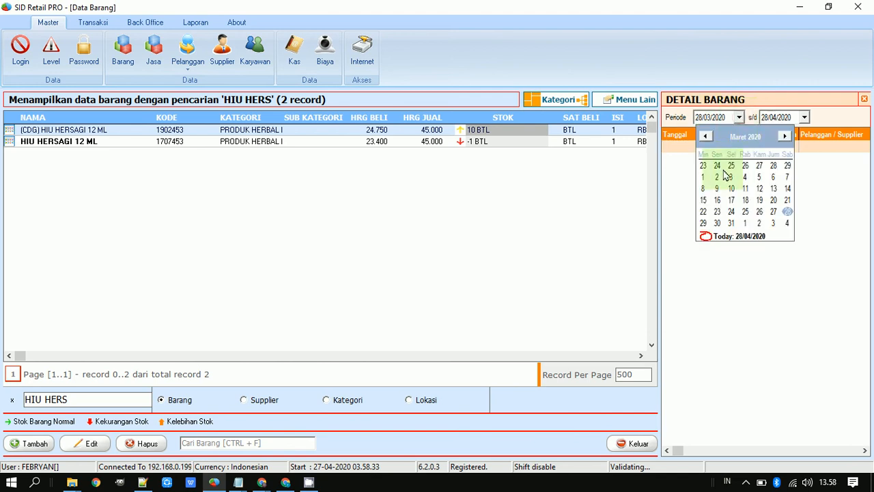
left_click(706, 136)
left_click(706, 136)
left_click(724, 117)
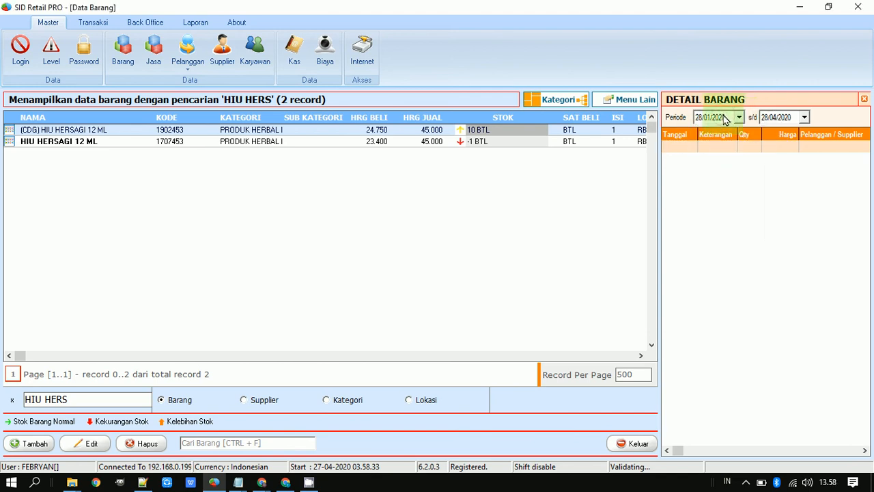
type("2019")
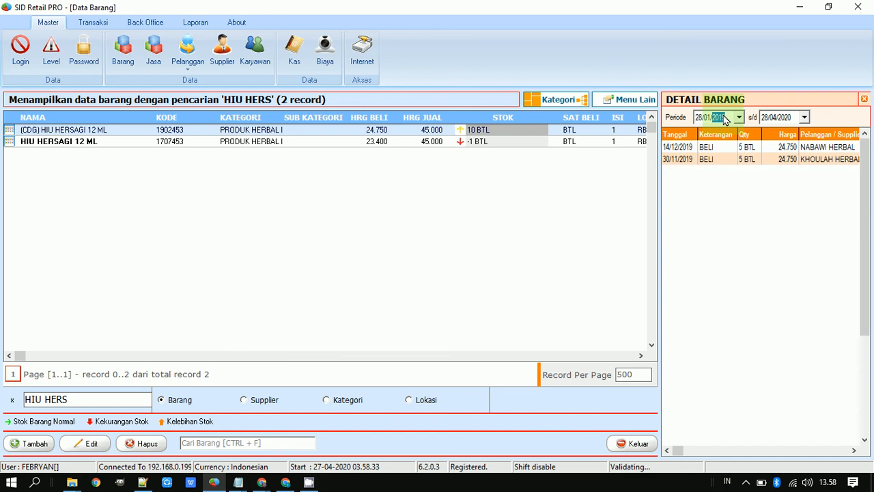
- Examine the type and quantity of the mutation entries for (CDG) HIU HERSAGI 12 ML
left_click(722, 159)
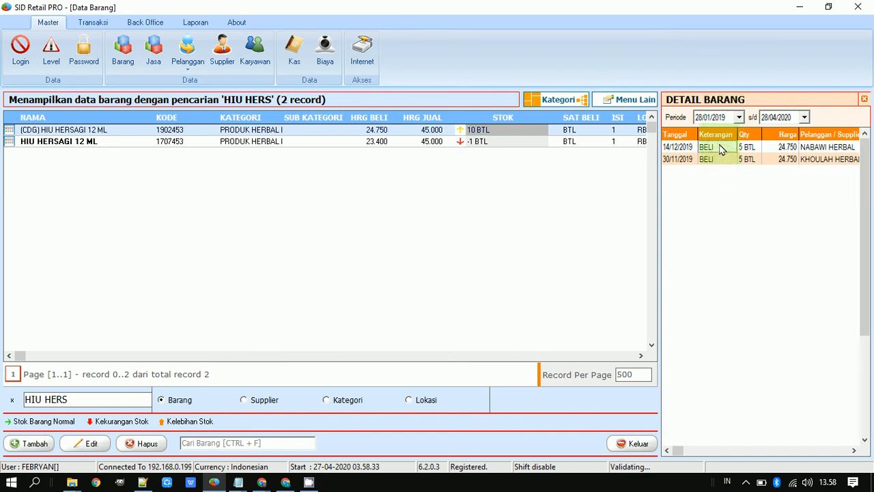
left_click(748, 149)
left_click(743, 160)
left_click(710, 160)
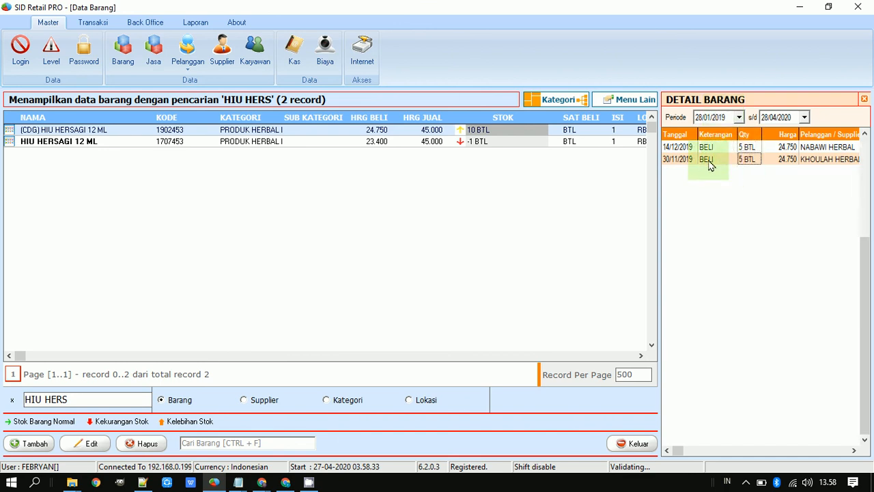
- Switch to Notepad and highlight step 4 about remembering the last purchase date and finding its transaction
key("alt+Tab")
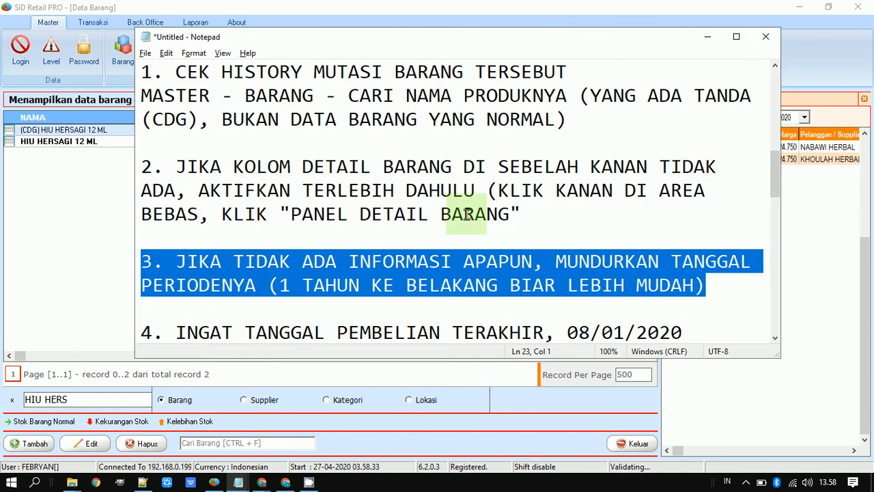
scroll(474, 219, "down", 2)
key("Down")
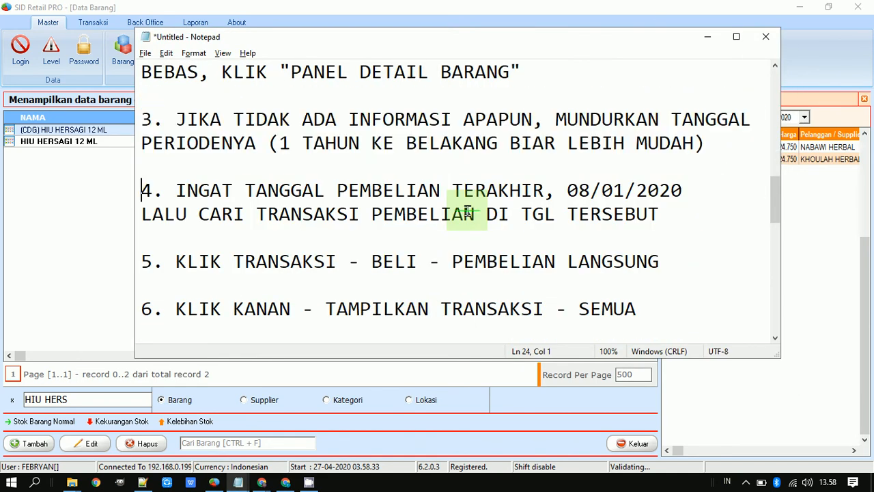
key("shift+Down")
key("shift+Down")
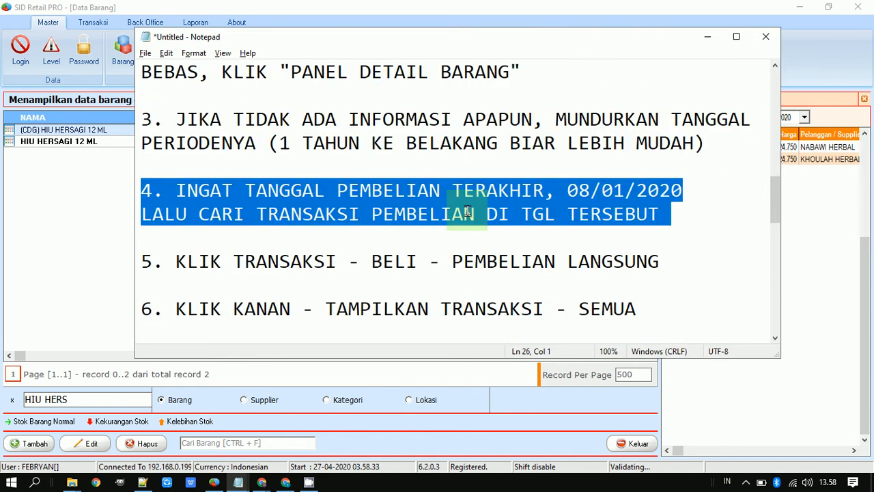
- Replace the purchase date in step 4 with 30/11/2019 and 14/12/2019 on separate lines, checking them against the item detail in SID Retail PRO
left_click(567, 190)
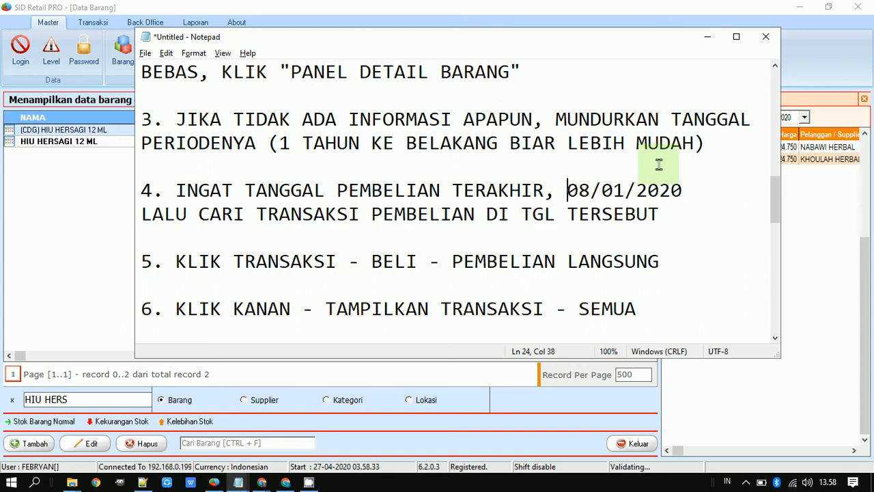
key("shift+End")
key("Return")
key("alt+Tab")
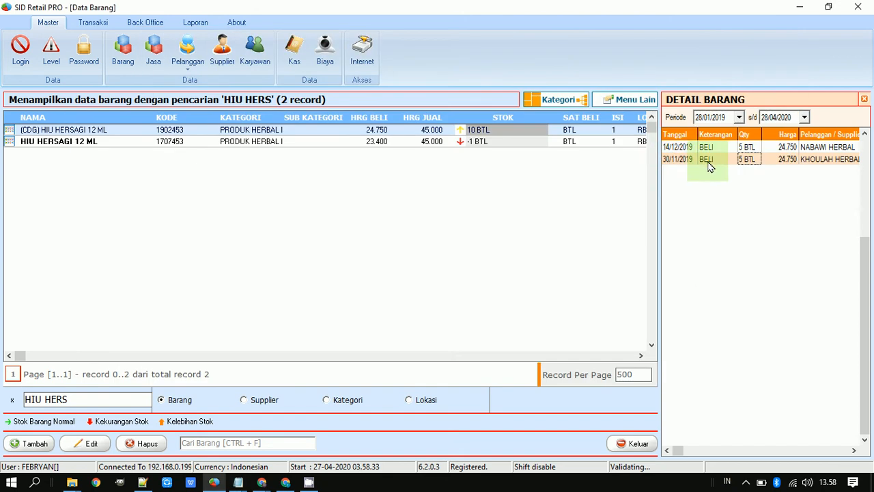
key("alt+Tab")
type("30/11/2019")
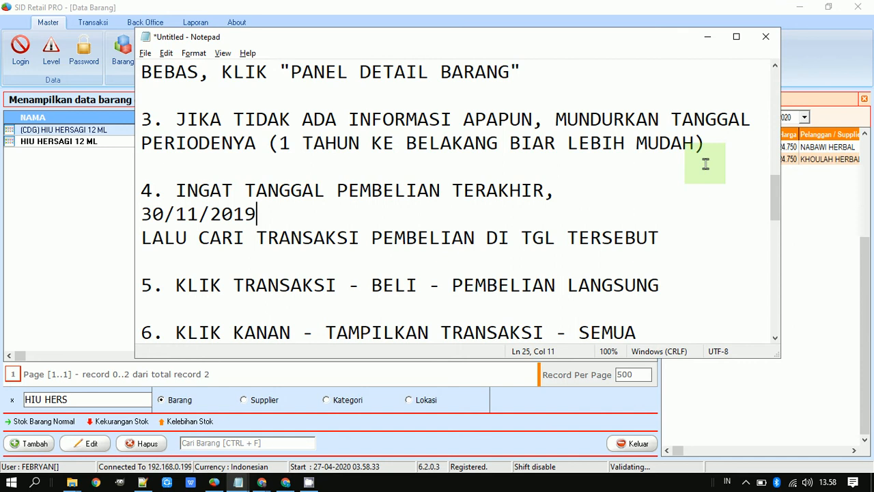
key("Return")
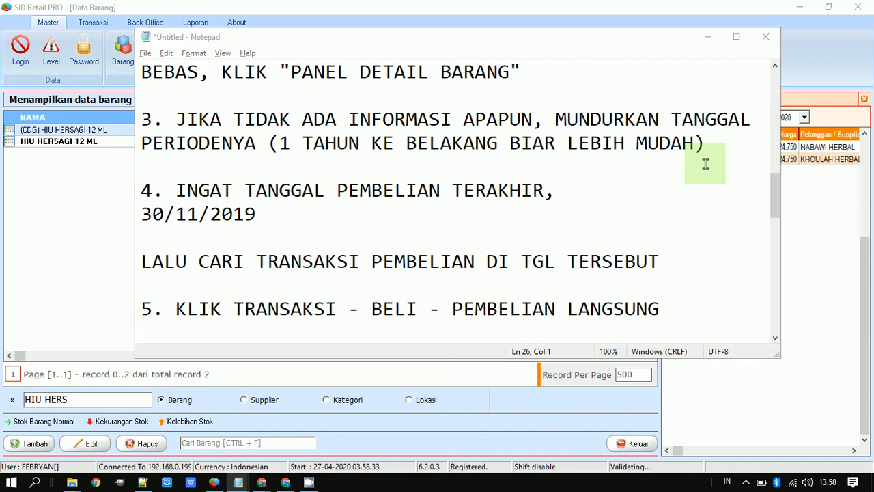
key("alt+Tab")
key("alt+Tab")
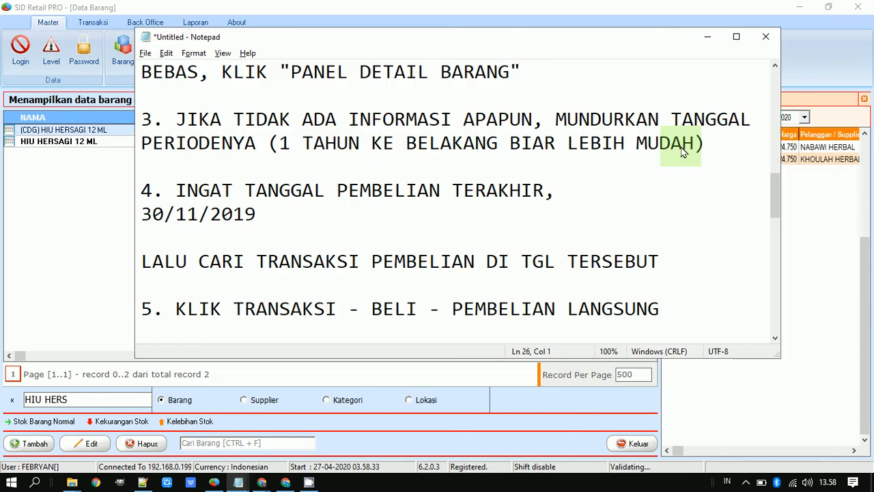
type("14/12/2019")
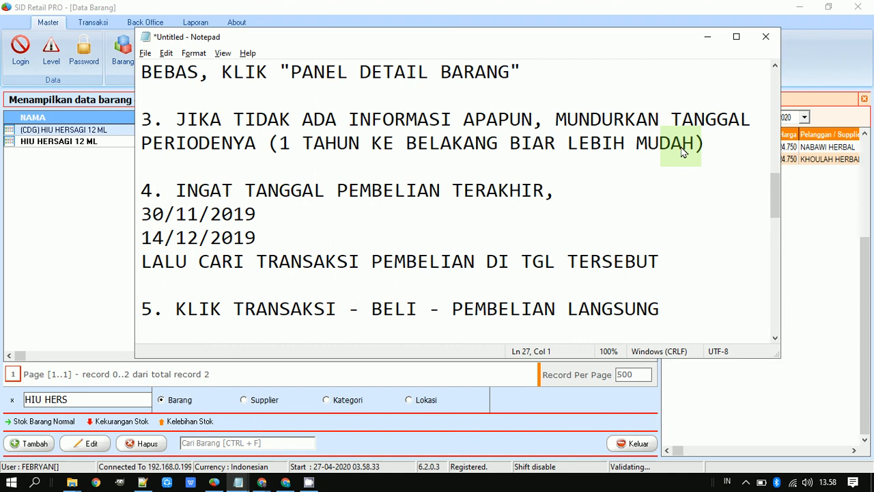
- Highlight the closing line of step 4 about finding the purchase transactions, followed by step 5 about Pembelian Langsung
key("shift+End")
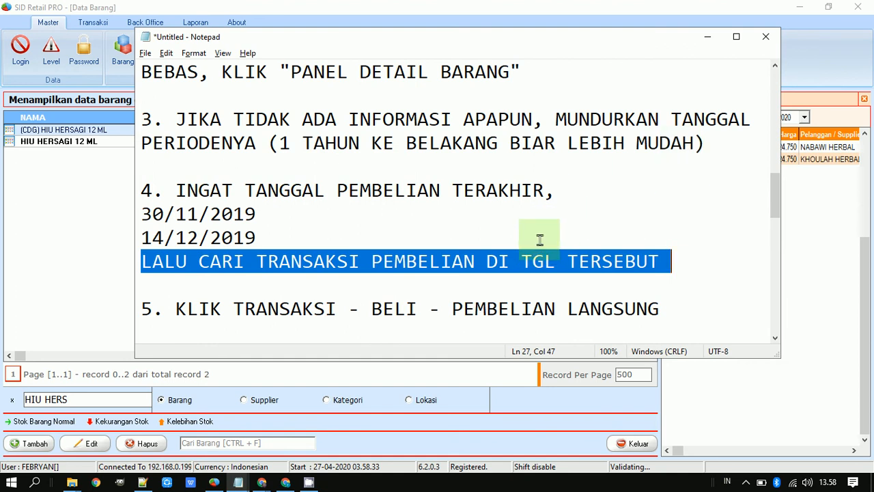
scroll(543, 228, "down", 2)
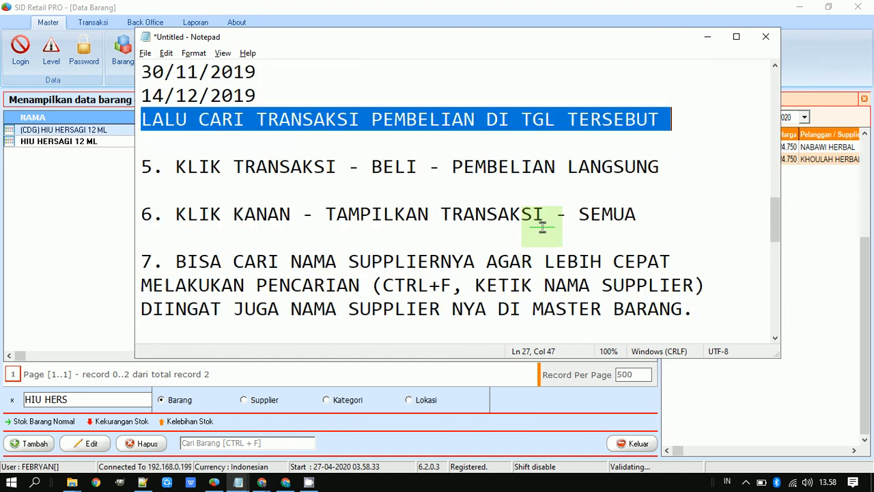
key("Down")
key("Down")
key("shift+End")
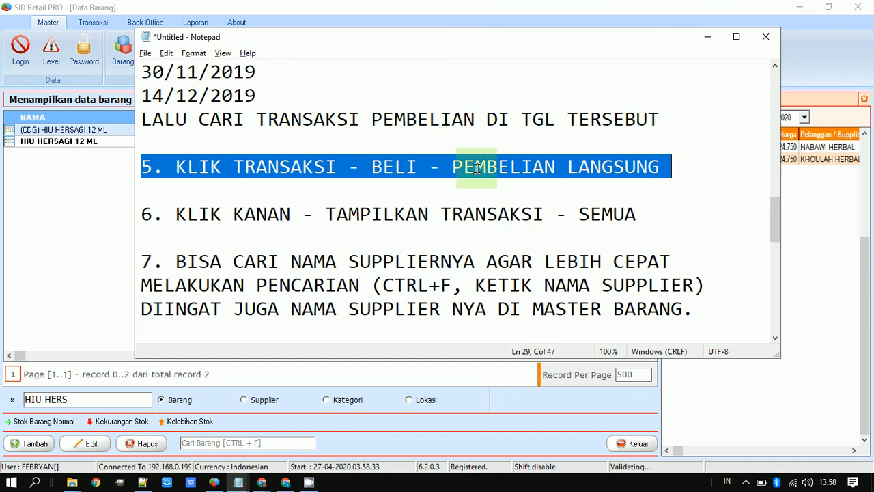
- Open the direct purchase transactions in SID Retail PRO and delete the 28/04/2020 purchase from Supplier Bebas
left_click(88, 22)
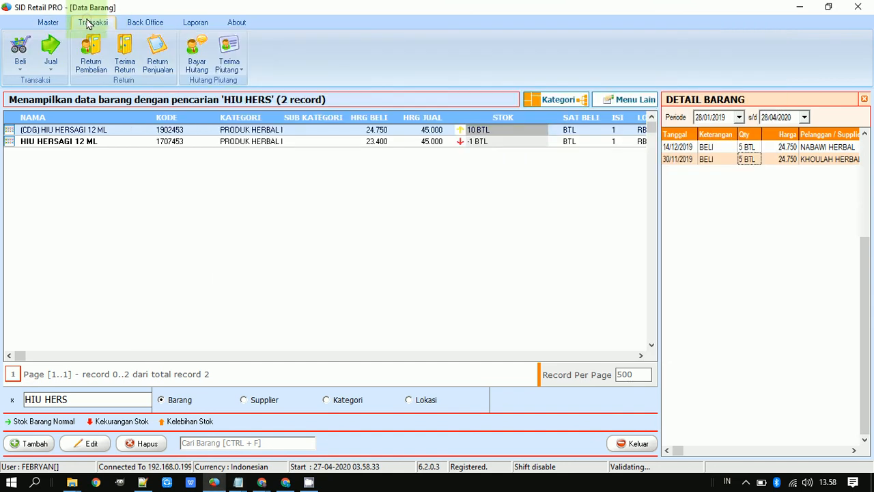
left_click(21, 71)
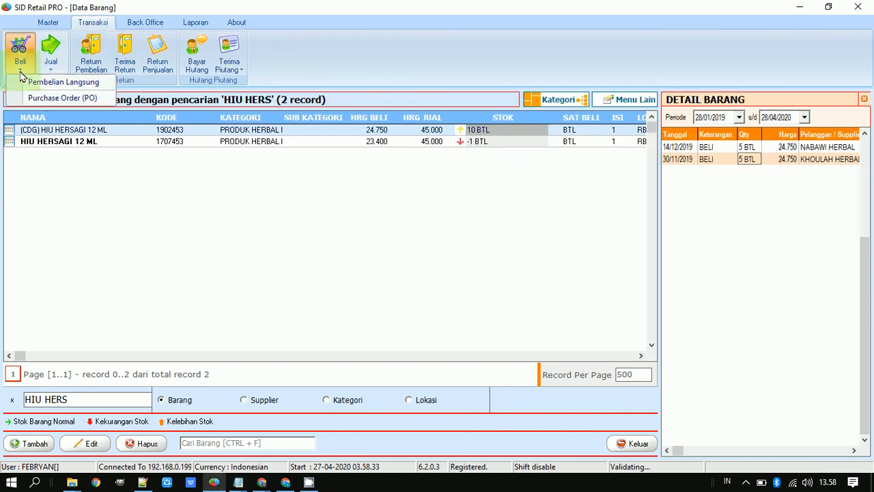
left_click(19, 82)
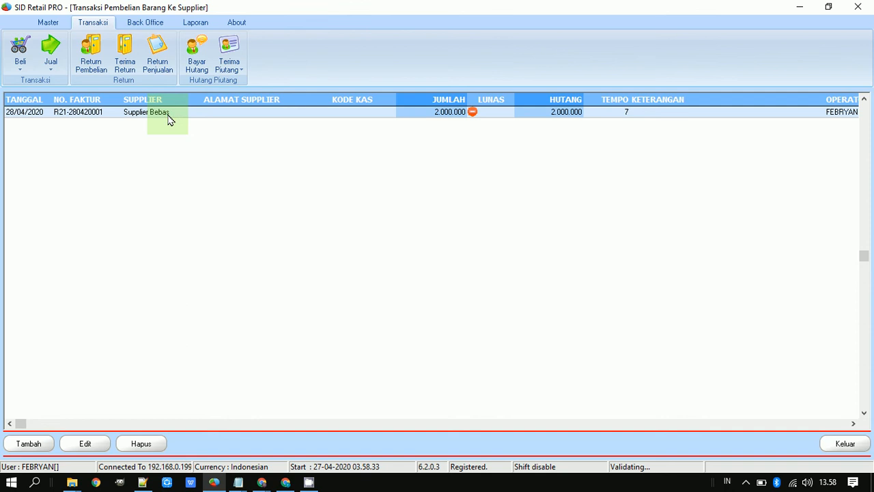
key("Delete")
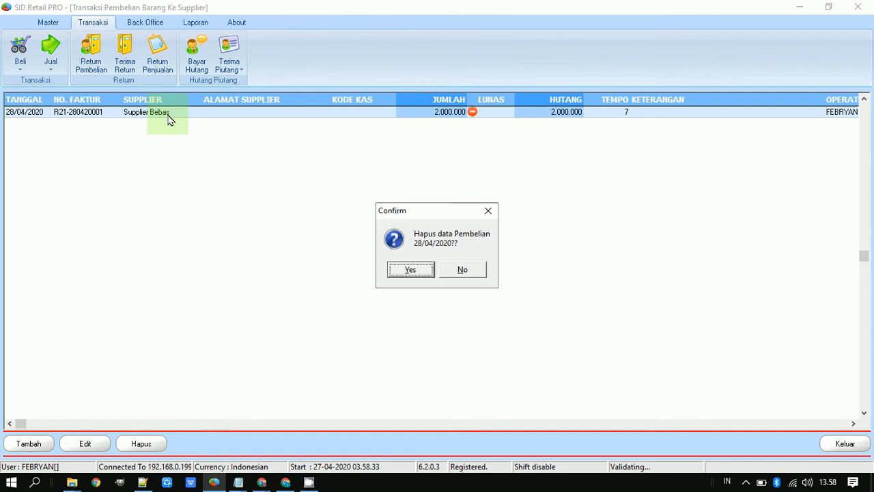
key("Return")
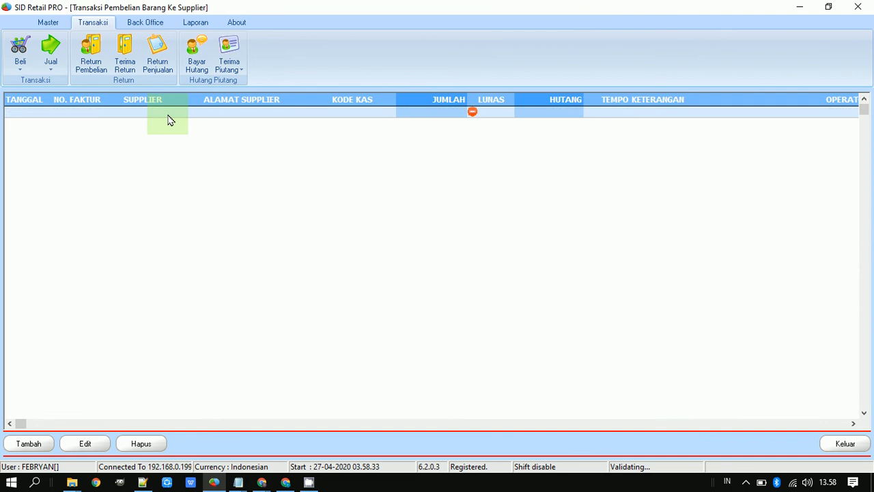
- Return to the item master data, set the store stock of the normal HIU HERSAGI 12 ML to -1, and save the item
left_click(54, 23)
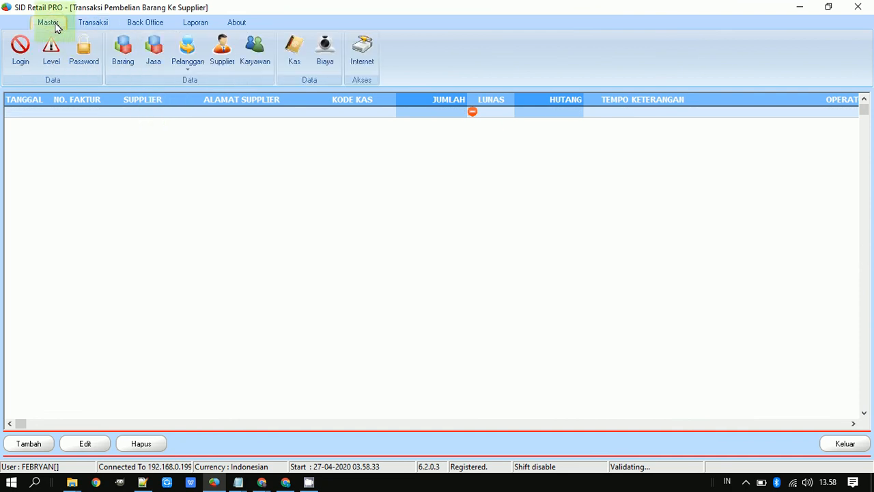
left_click(123, 60)
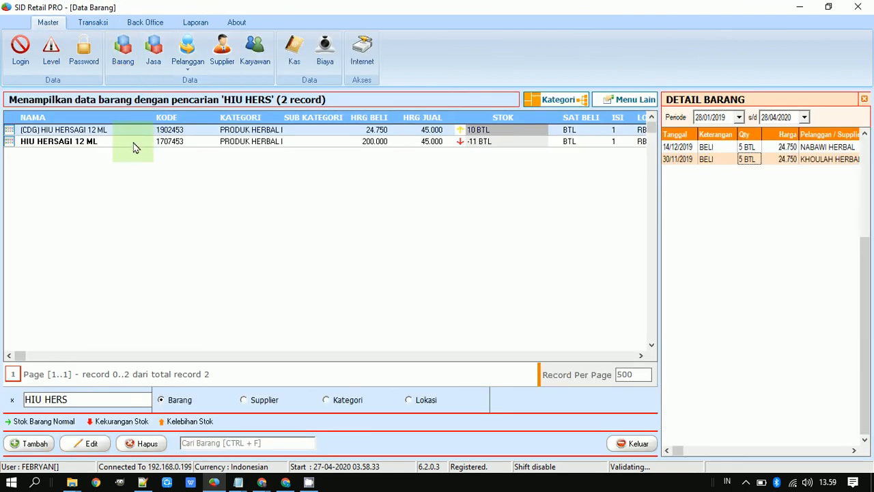
left_click(134, 145)
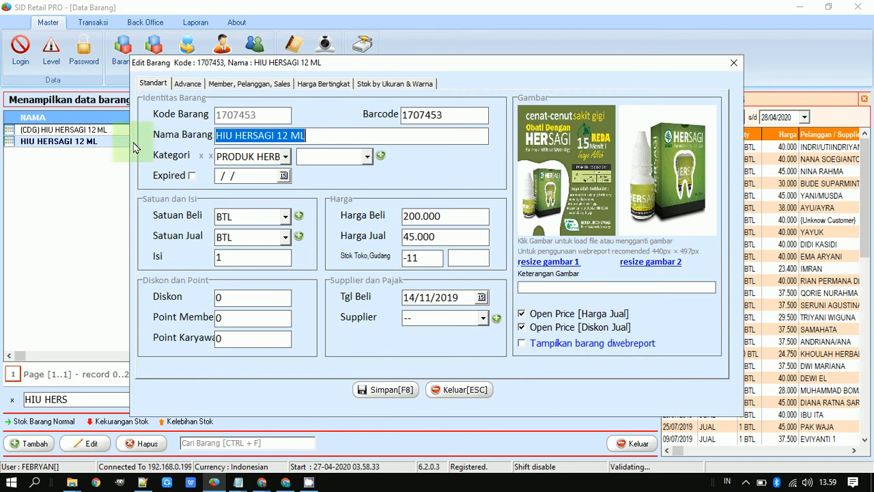
left_click(428, 257)
key("BackSpace")
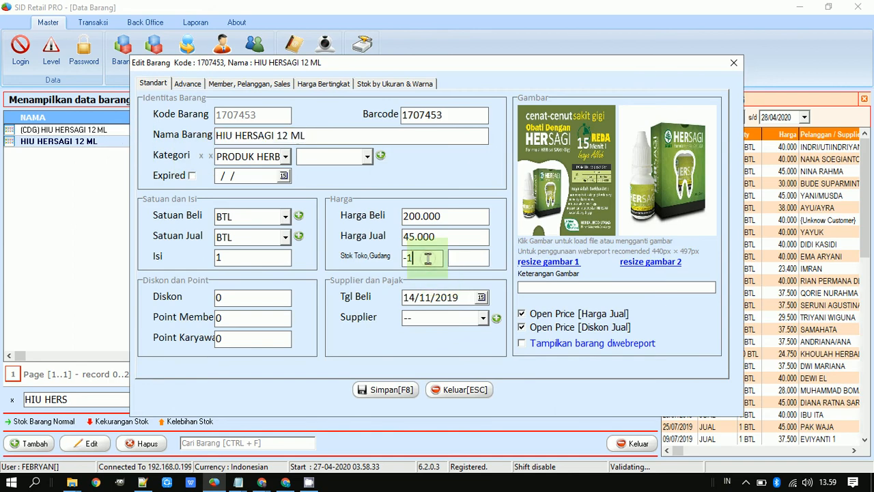
key("F8")
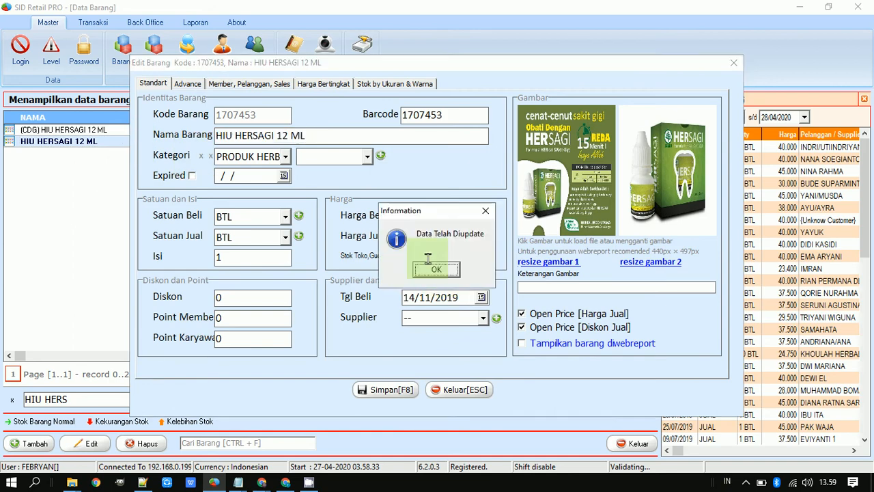
key("Return")
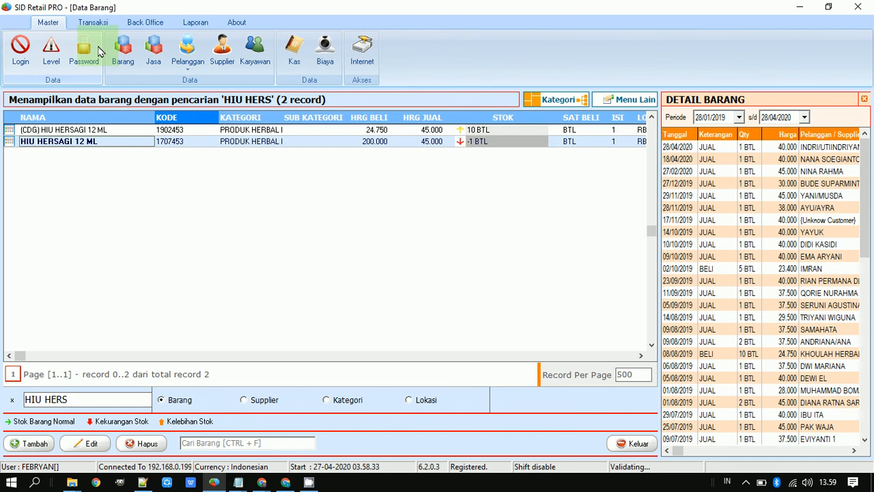
- Reopen the Pembelian Langsung transaction list from the item data
left_click(93, 22)
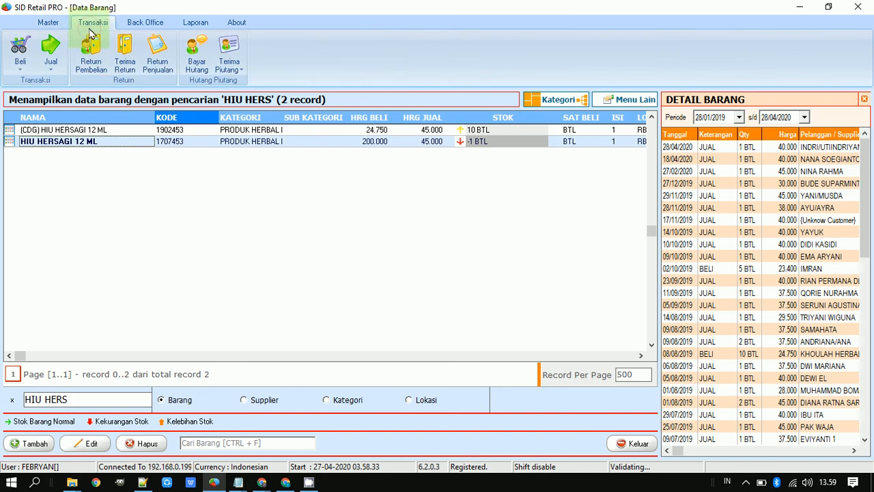
left_click(24, 71)
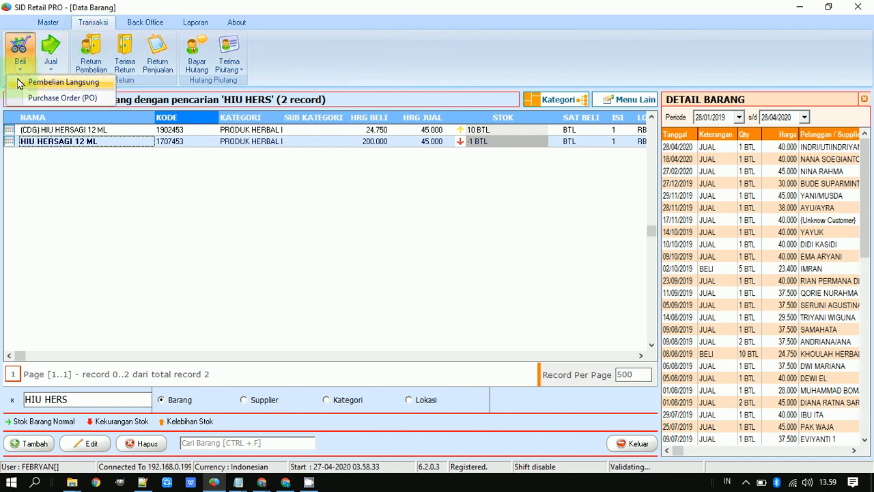
left_click(19, 82)
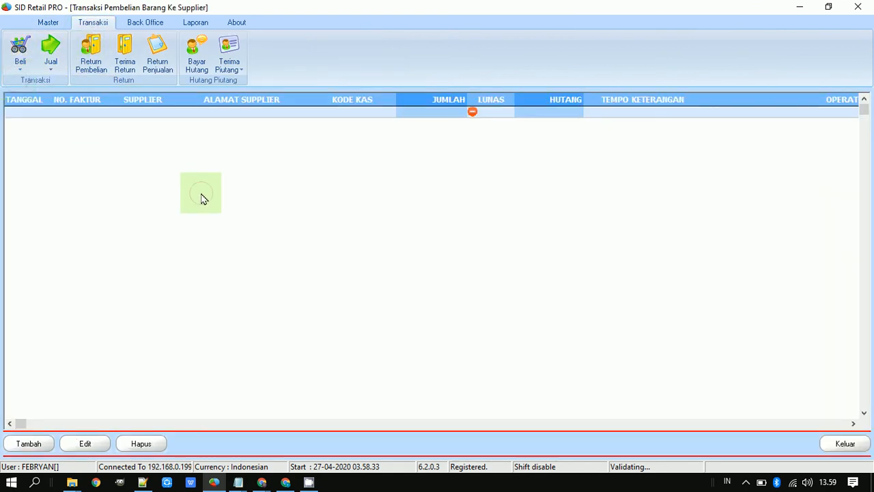
- Switch to Notepad and highlight step 6 about showing all transactions
key("alt+Tab")
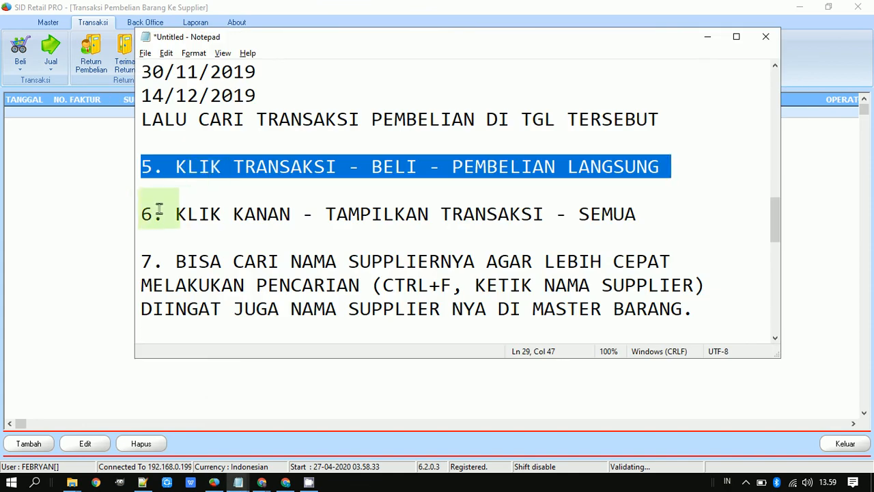
left_click(146, 214)
key("shift+End")
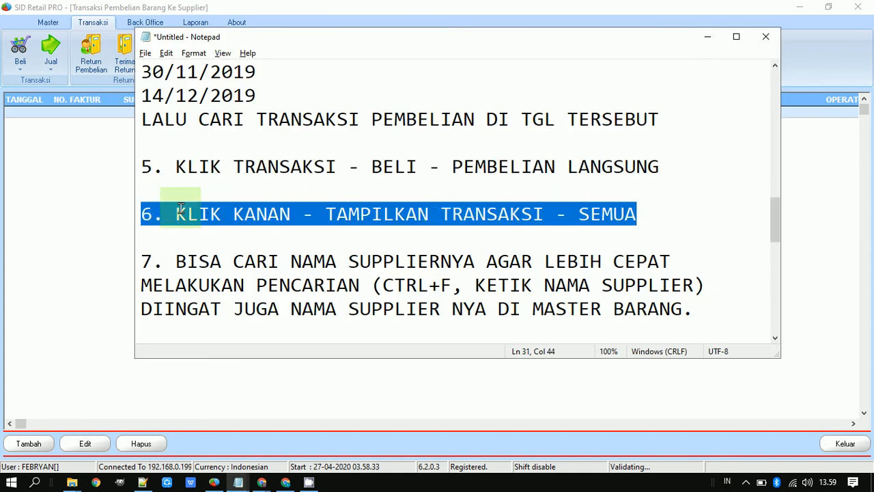
right_click(83, 195)
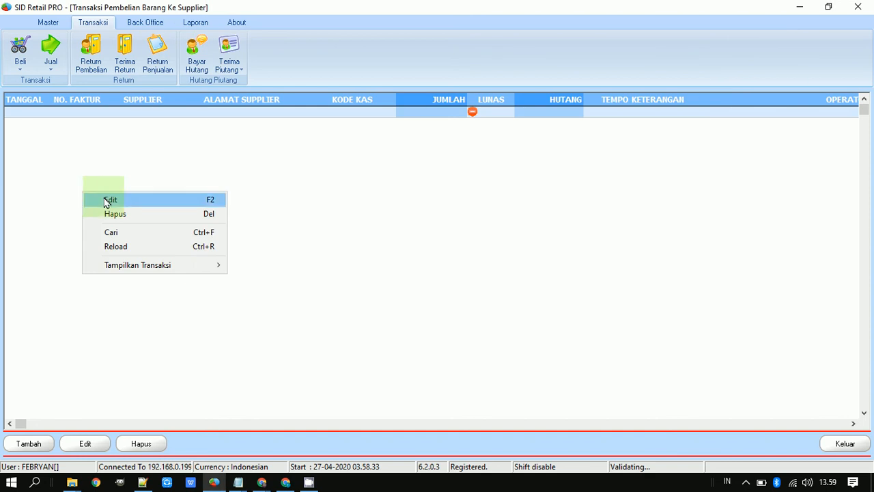
mouse_move(189, 267)
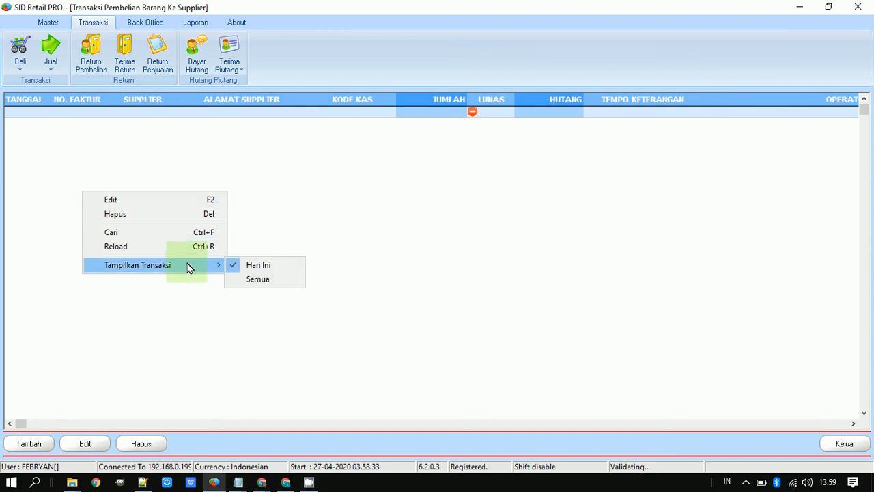
left_click(250, 280)
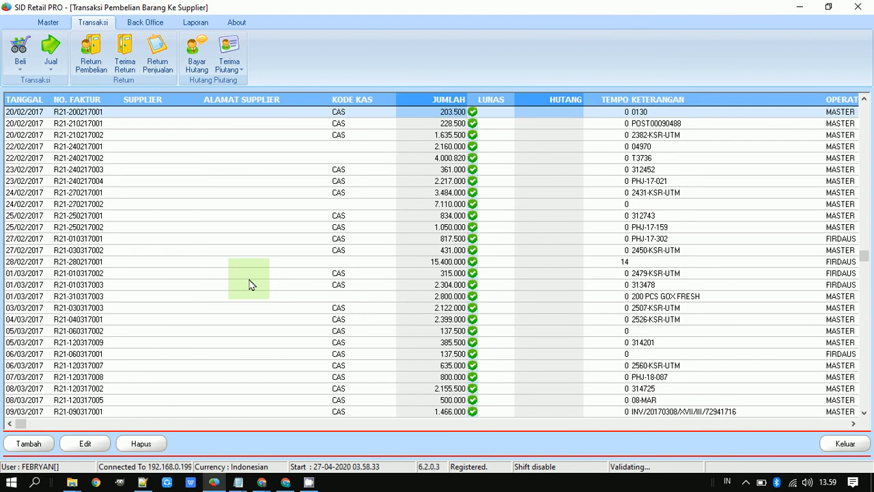
key("Escape")
left_click(25, 67)
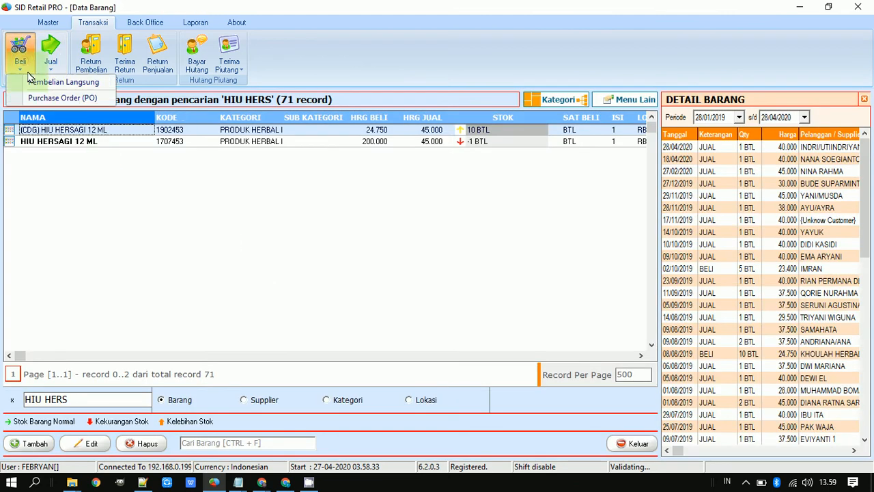
left_click(30, 81)
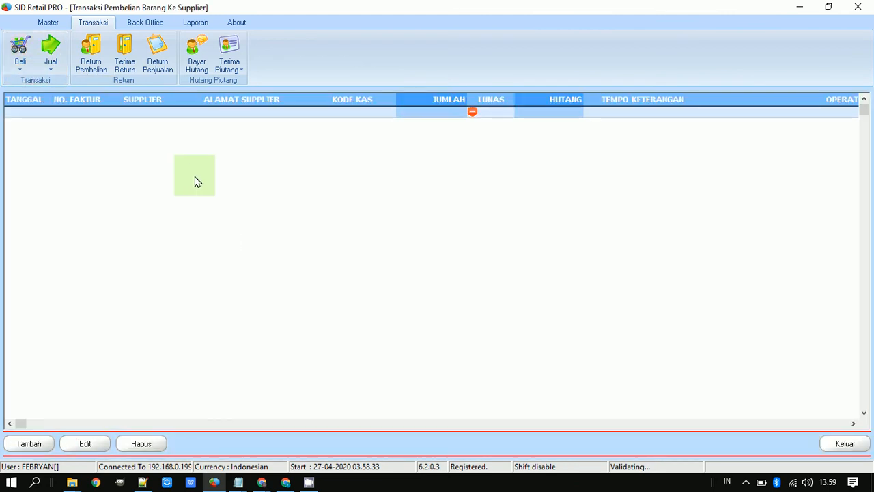
- Set the direct purchase list to show all transactions (Semua) instead of only today's
right_click(195, 181)
left_click(314, 248)
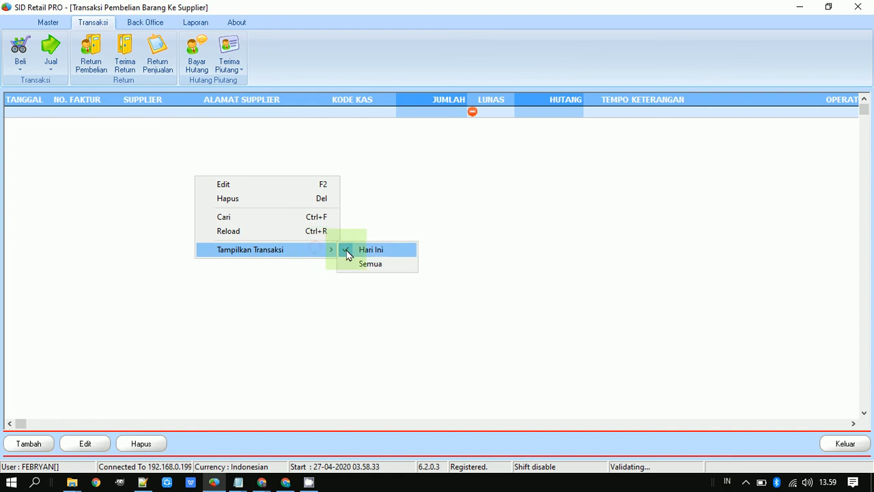
left_click(362, 264)
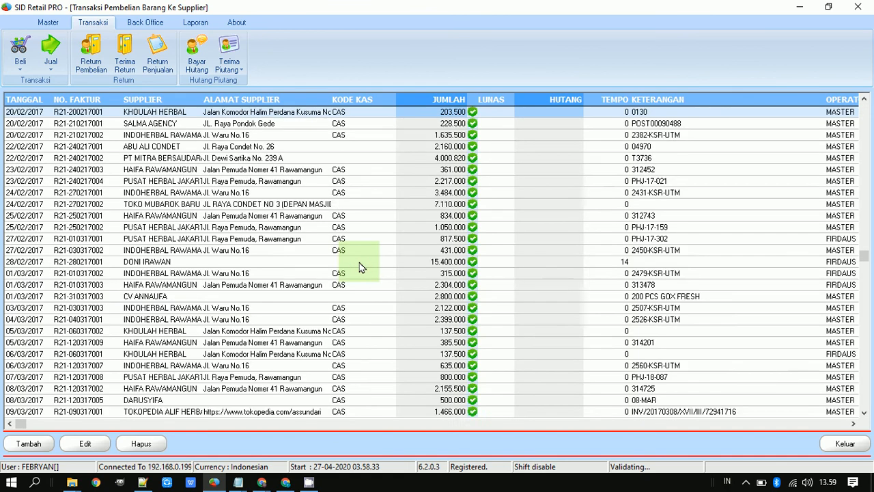
- Switch to Notepad and highlight the part of step 7 about finding the transaction faster by searching for the supplier name
key("alt+Tab")
scroll(345, 234, "down", 1)
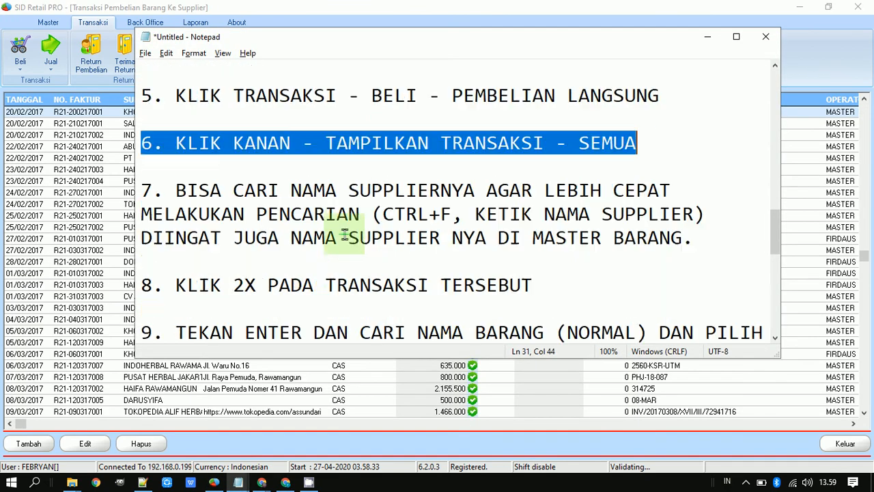
scroll(344, 234, "down", 1)
key("Down")
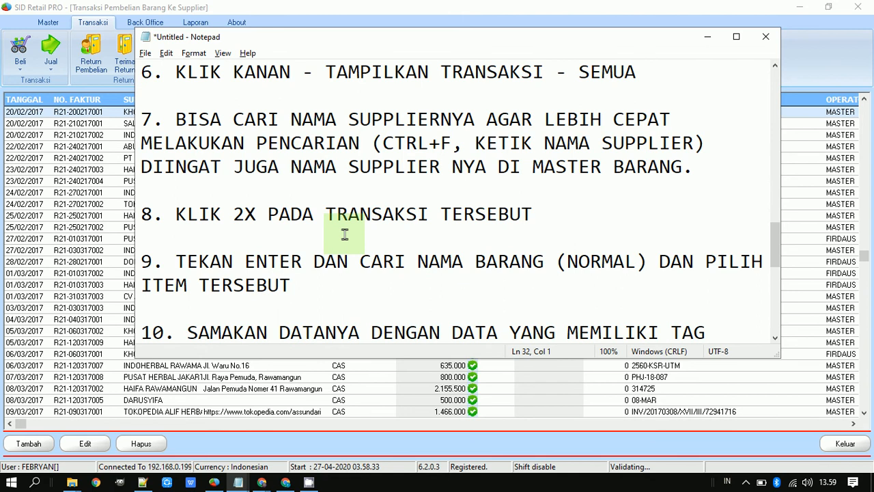
key("Right")
key("Right")
key("Right")
key("shift+Right")
key("shift+Right")
key("shift+Right")
key("shift+Right")
key("shift+Right")
key("shift+Right")
key("shift+Right")
key("shift+Right")
key("shift+Right")
key("shift+Right")
key("shift+Right")
key("shift+Right")
key("shift+Right")
key("shift+Right")
key("shift+Right")
key("shift+Right")
key("shift+Right")
key("shift+Right")
key("shift+Right")
key("shift+Right")
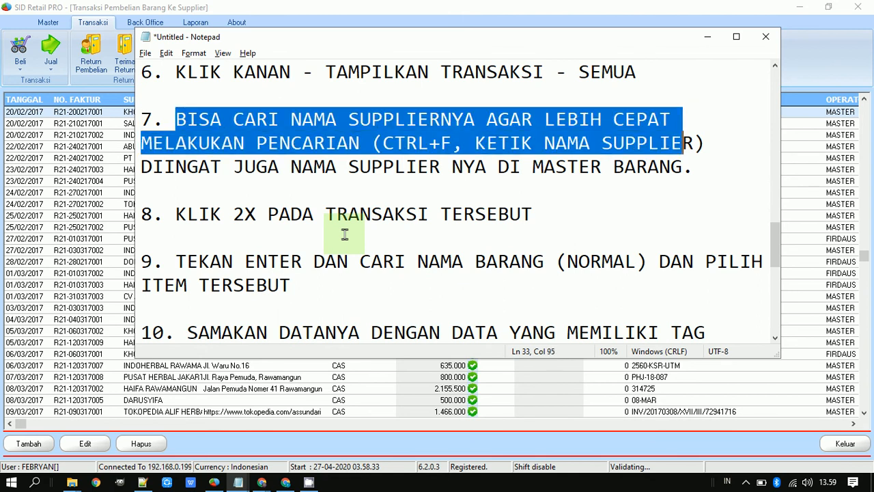
key("shift+Right")
key("shift+Right")
- Look through the most recent purchase transactions in SID Retail PRO and compare with step 7 in Notepad
key("alt+Tab")
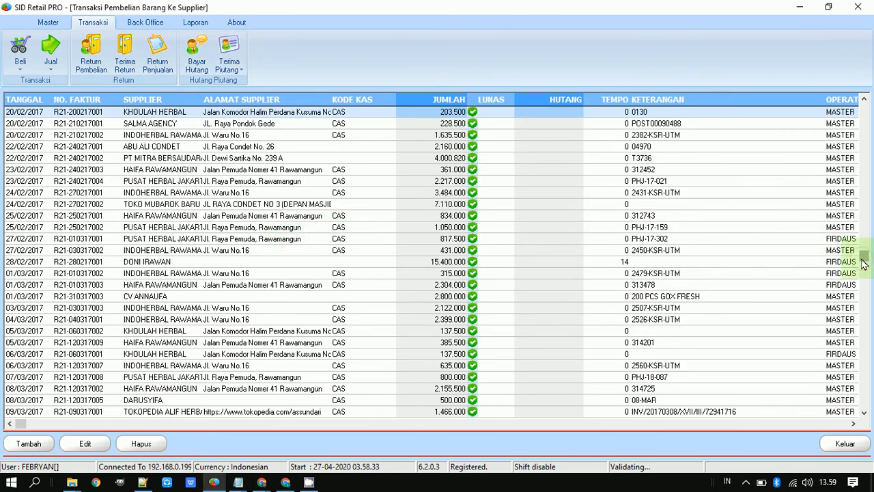
left_click_drag(864, 265, 871, 393)
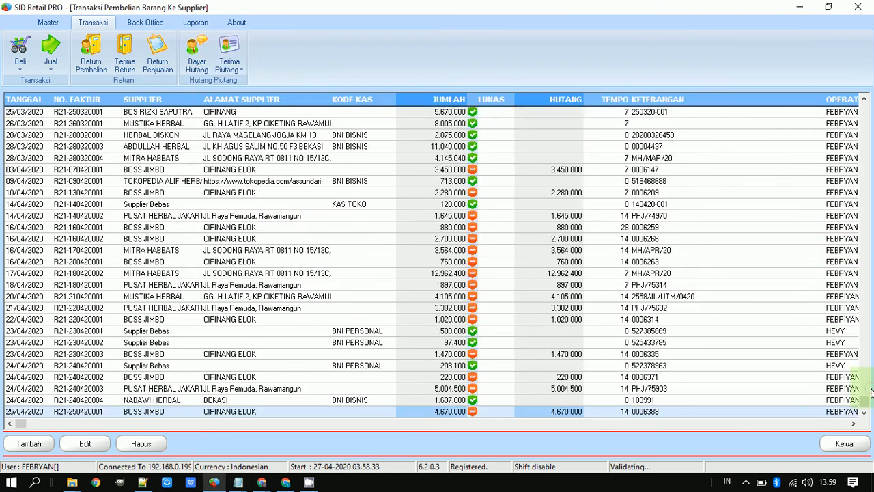
key("alt+Tab")
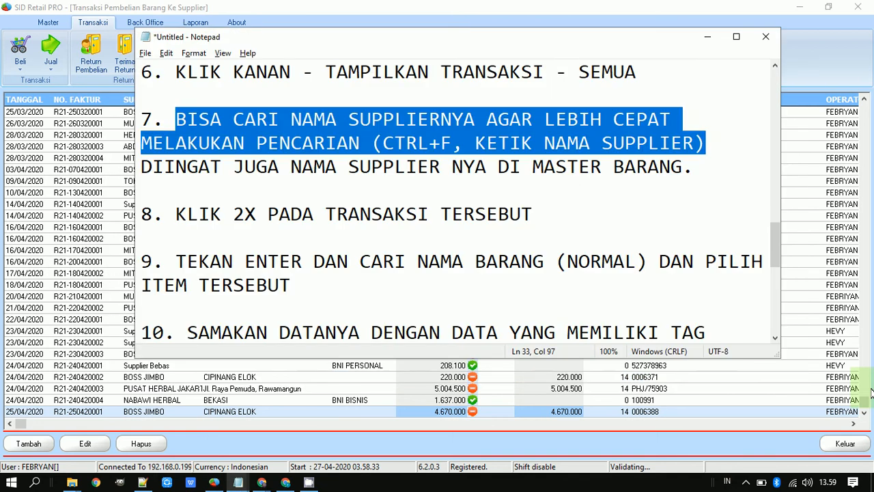
key("alt+Tab")
key("alt+Tab")
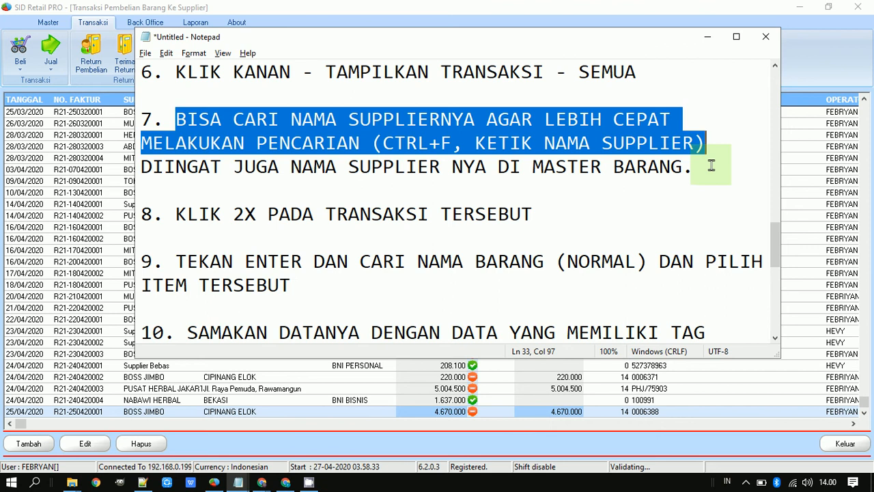
- Switch back to SID Retail PRO, search the purchase transactions for supplier KHOULAH, and go to the latest entries
key("alt+Tab")
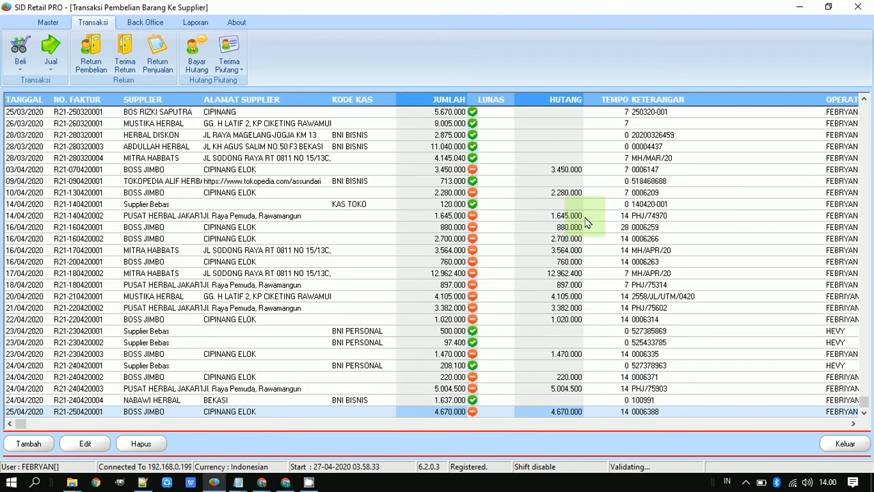
key("ctrl+f")
type("KH")
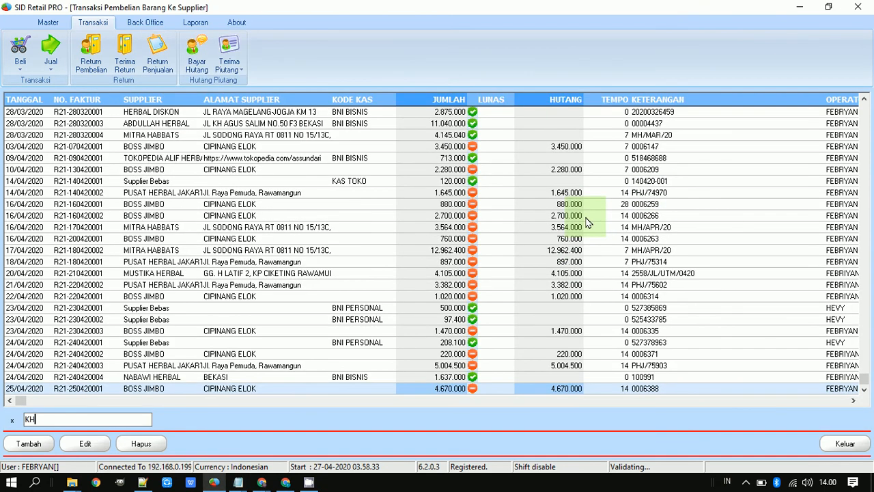
type("OULAH")
key("Return")
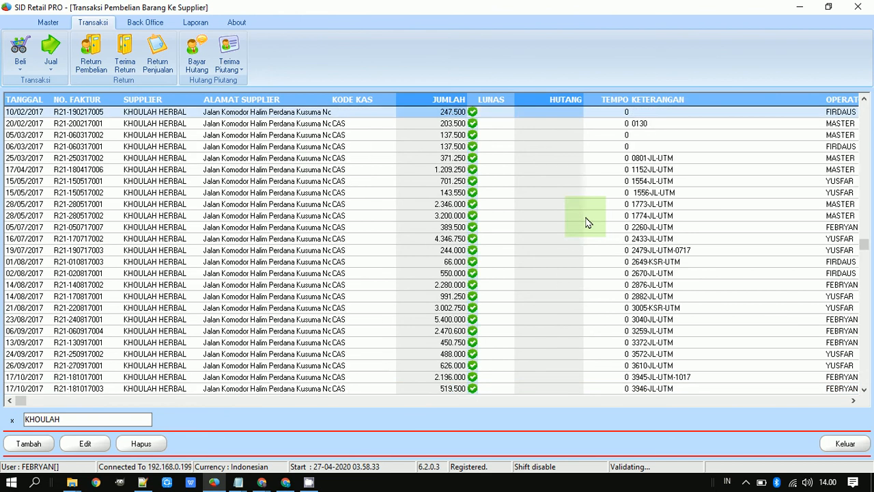
left_click(164, 263)
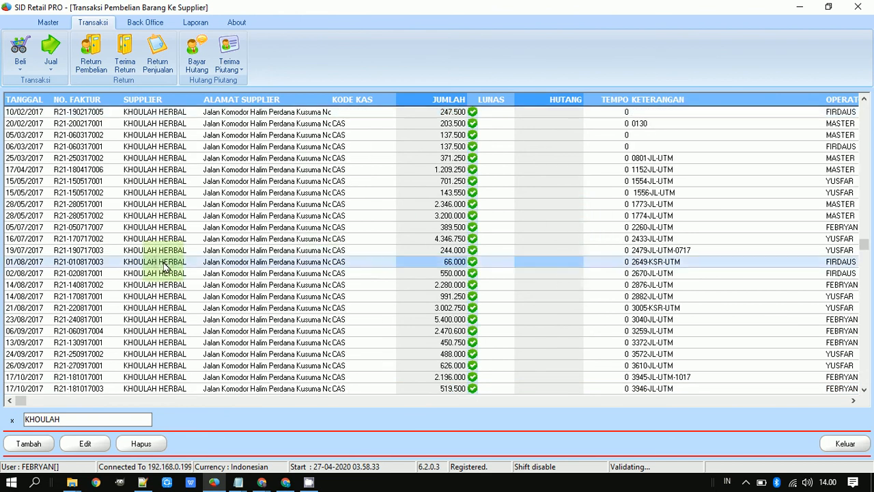
key("ctrl+End")
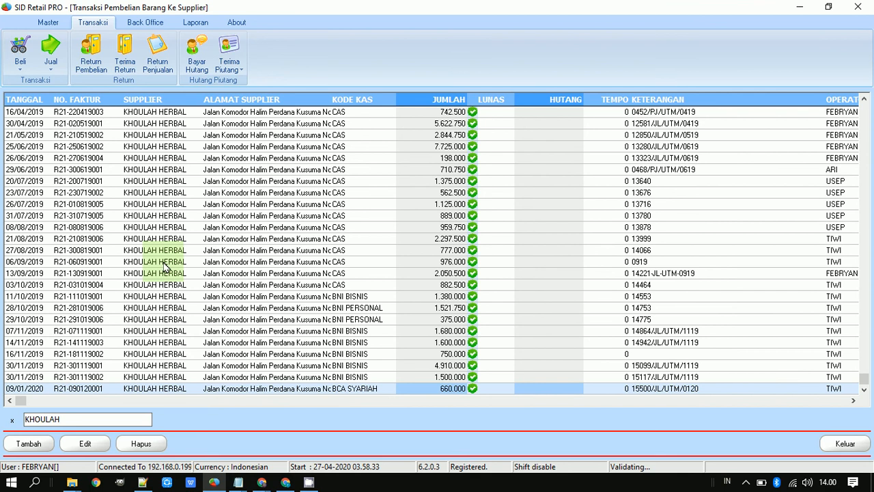
- Switch to Notepad and review step 4's last purchase dates, 30/11/2019 and 14/12/2019
key("alt+Tab")
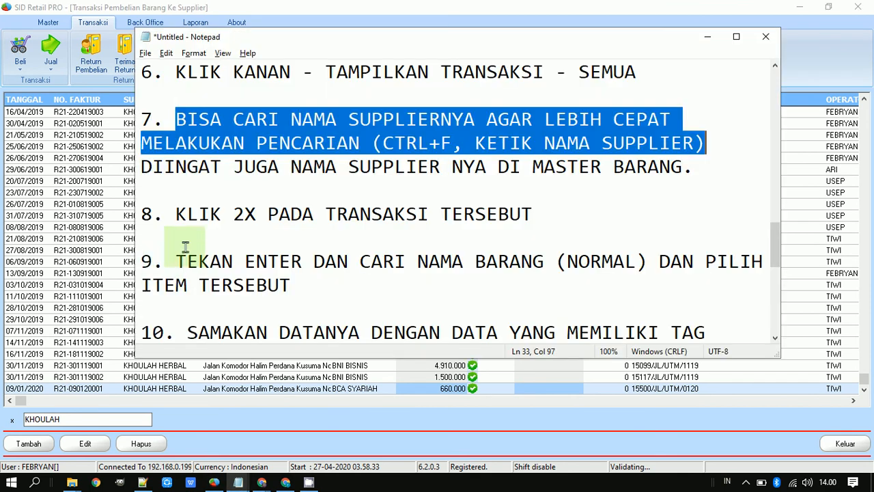
scroll(345, 142, "up", 2)
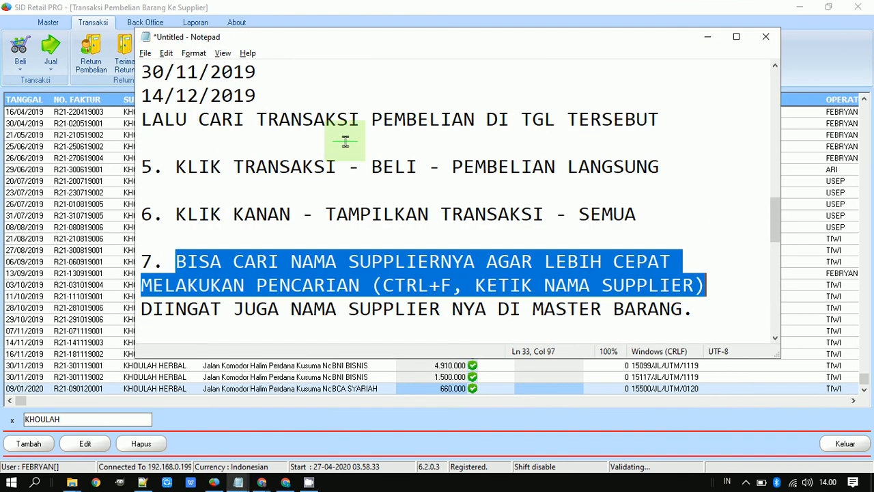
scroll(345, 141, "up", 1)
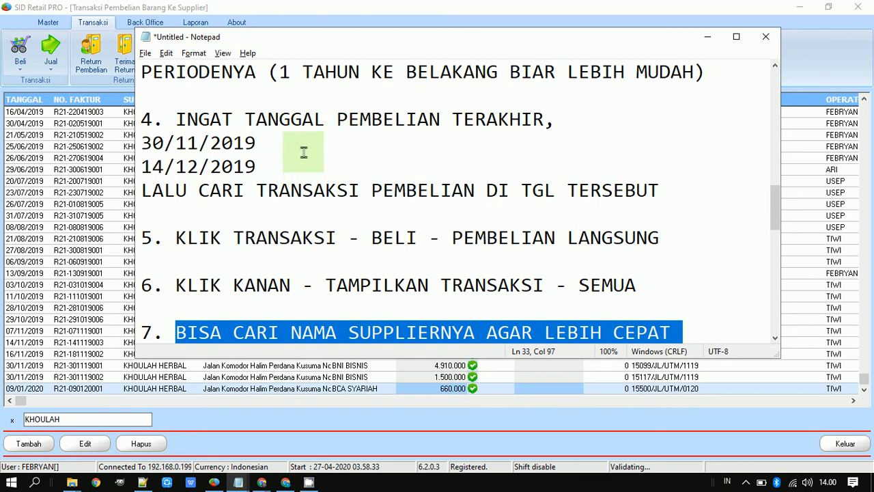
- Switch back to SID Retail PRO and check the purchase dates and suppliers of (CDG) HIU HERSAGI 12 ML in the item data
left_click(48, 22)
left_click(125, 61)
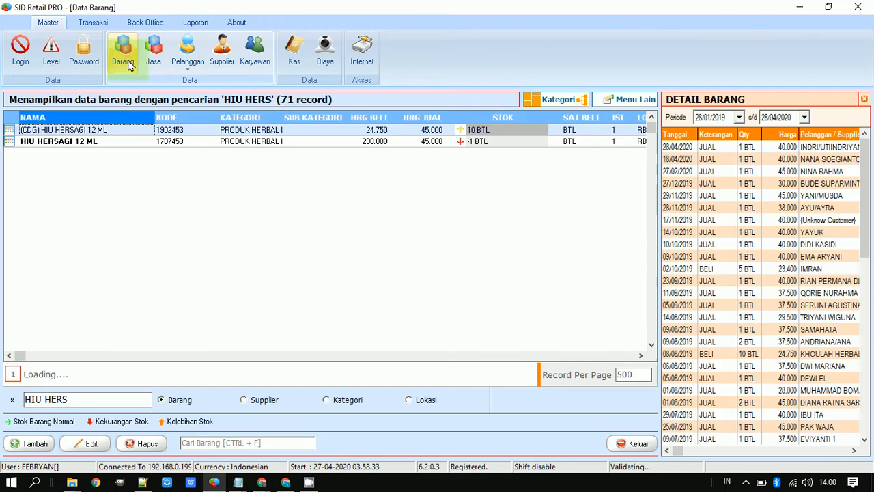
left_click(209, 141)
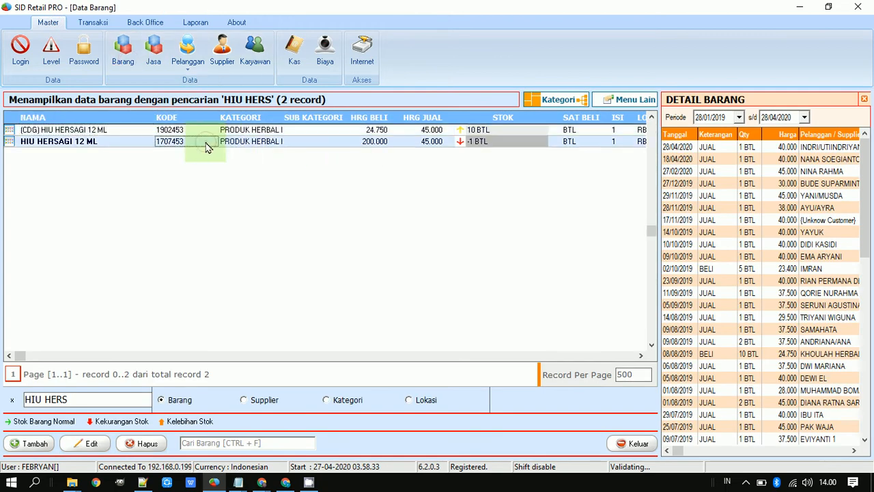
left_click(215, 131)
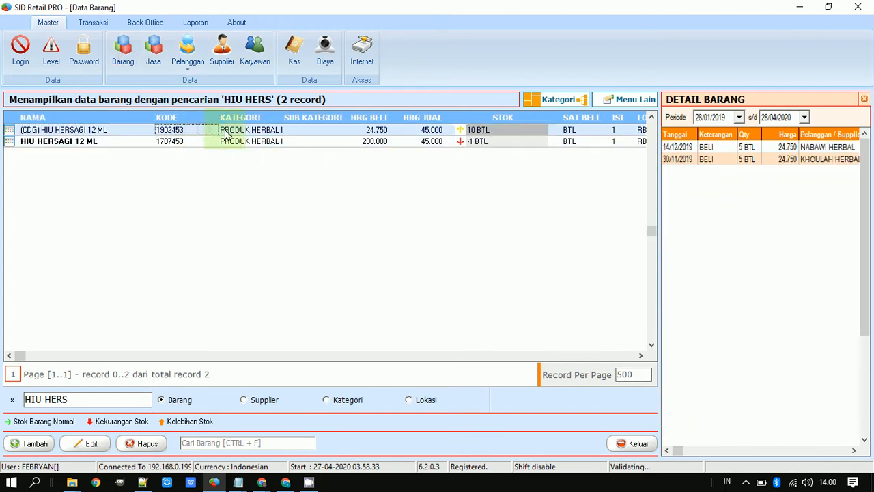
left_click(674, 163)
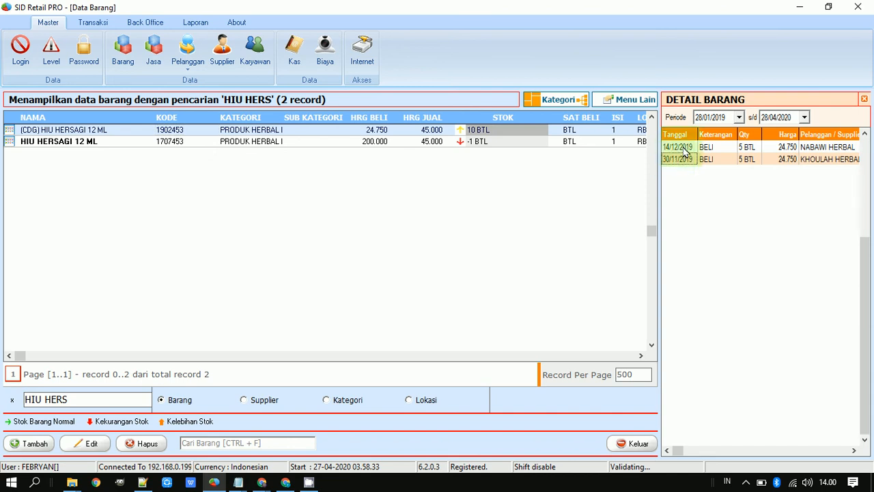
left_click(685, 150)
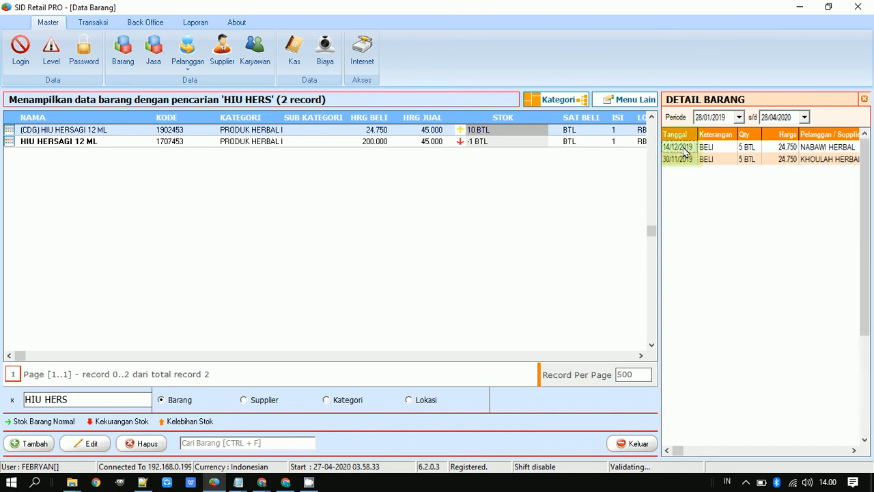
- Return to the direct purchase list and locate the KHOULAH HERBAL transactions dated 30/11/2019
left_click(92, 25)
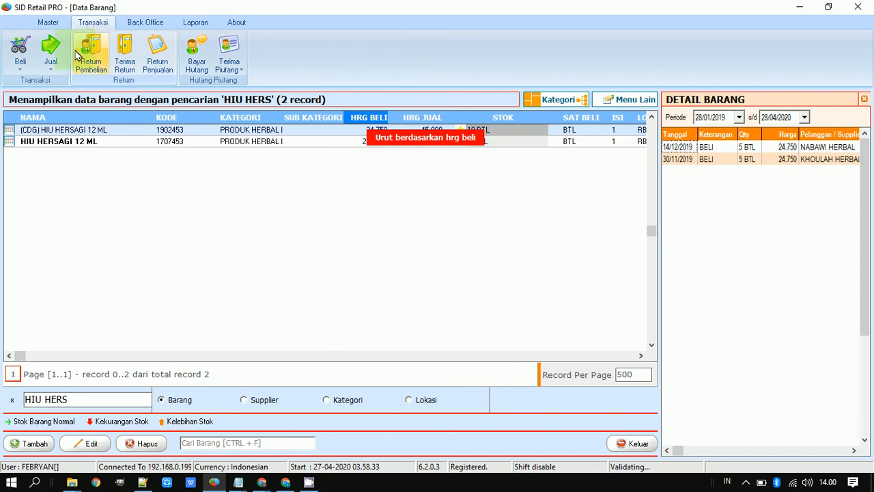
left_click(20, 52)
left_click(28, 80)
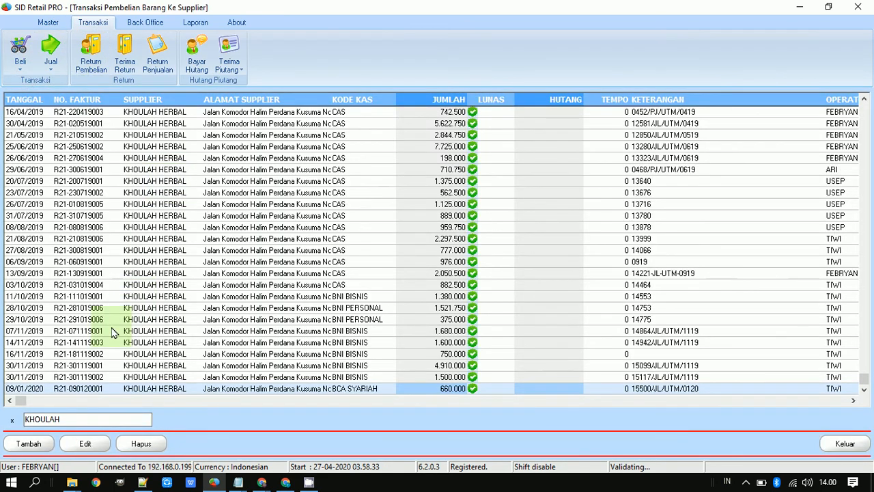
left_click(90, 377)
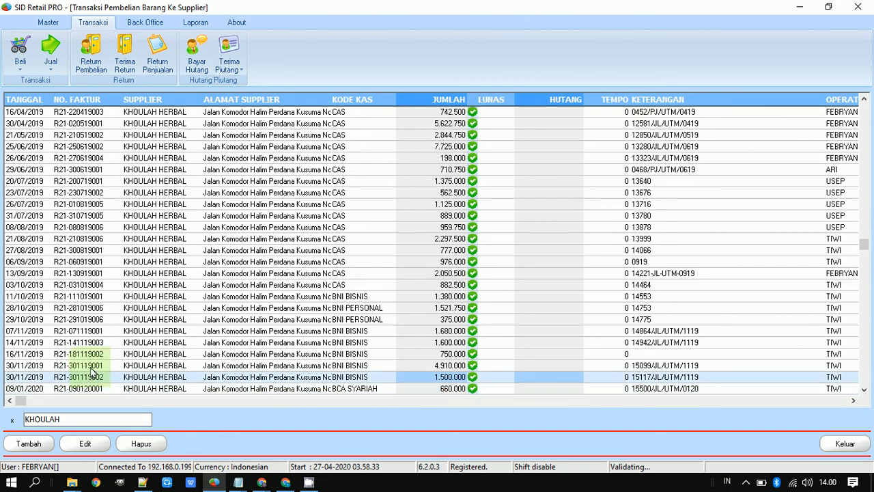
left_click(92, 366)
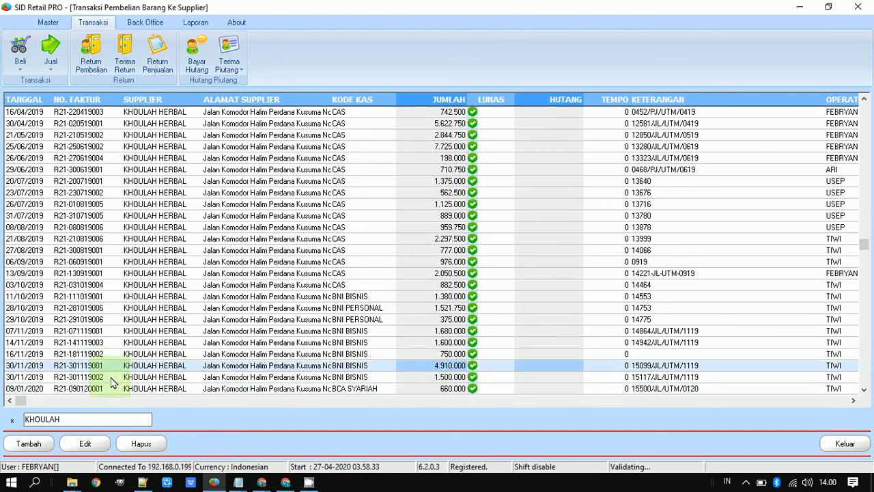
left_click(112, 380)
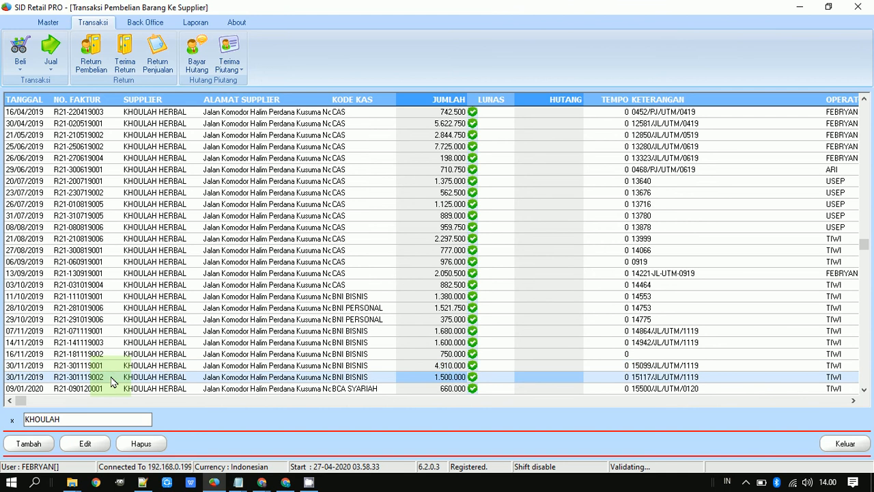
- Check the items in the 30/11/2019 purchase of 1.500.000, close it, and open the 4.910.000 purchase from the same date
double_click(113, 381)
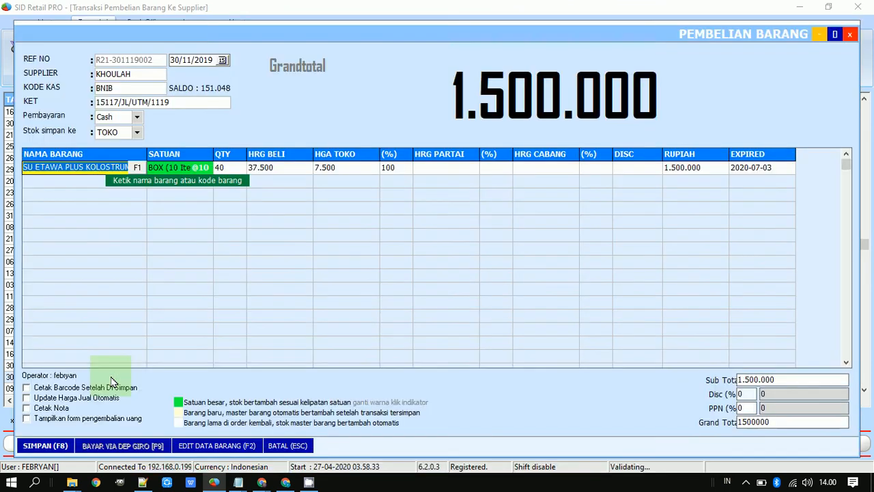
key("Escape")
key("Return")
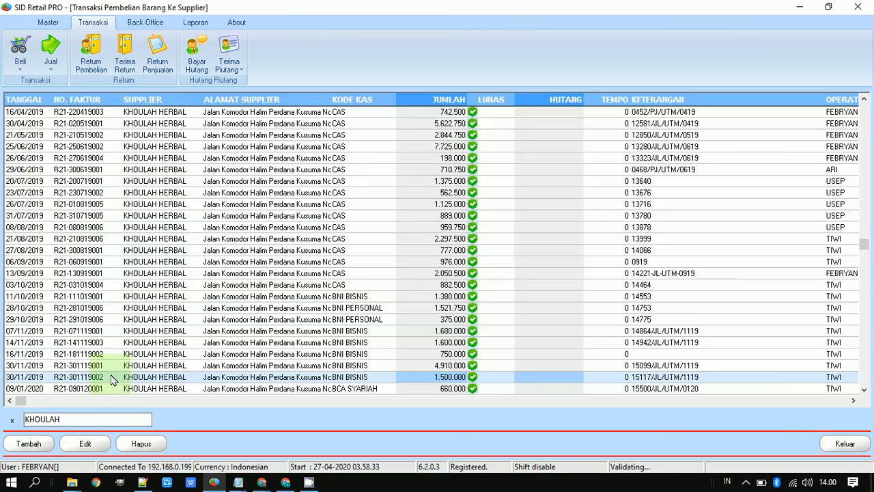
double_click(112, 368)
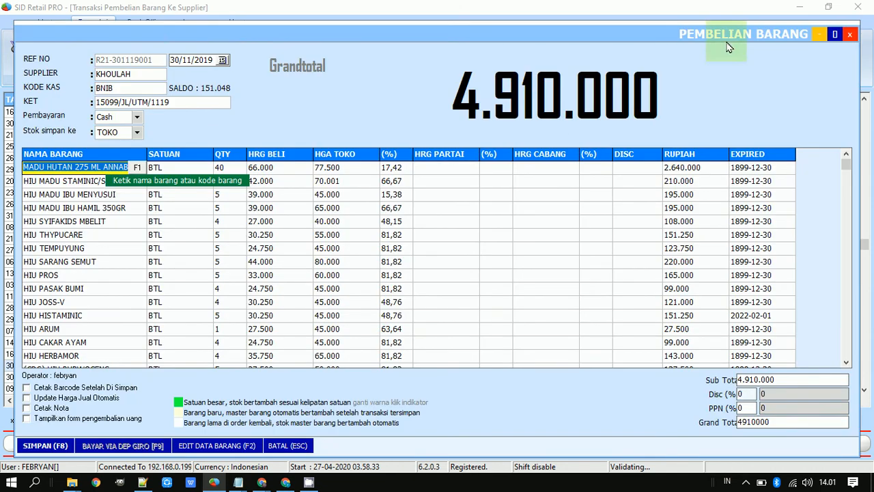
- Maximize the purchase form and select the (CDG) HIU HERSAGI 12 ML item at the end of the list
left_click(836, 35)
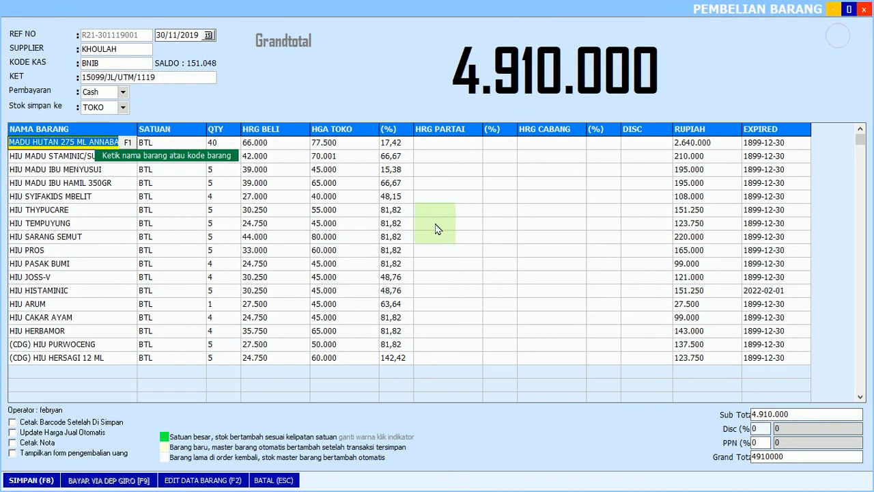
left_click(118, 370)
left_click(118, 361)
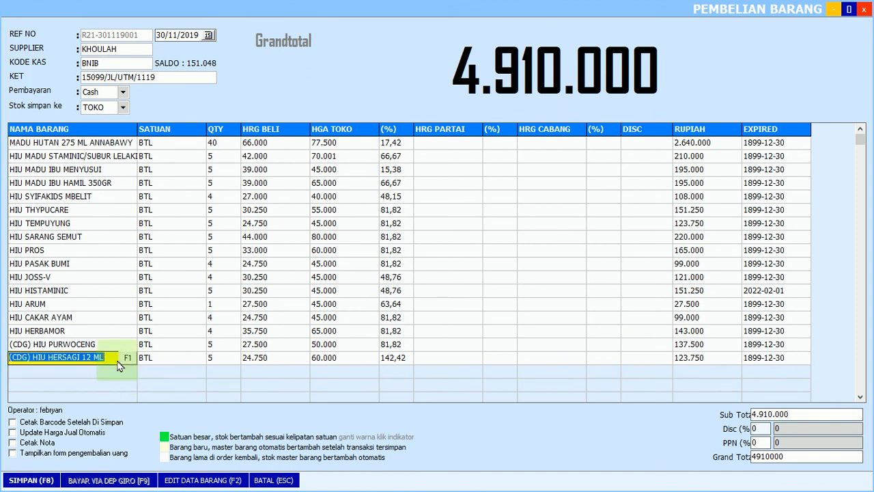
- Switch to Notepad and review instructions 7 to 9 on finding the supplier, opening the transaction and picking the normal item
key("alt+Tab")
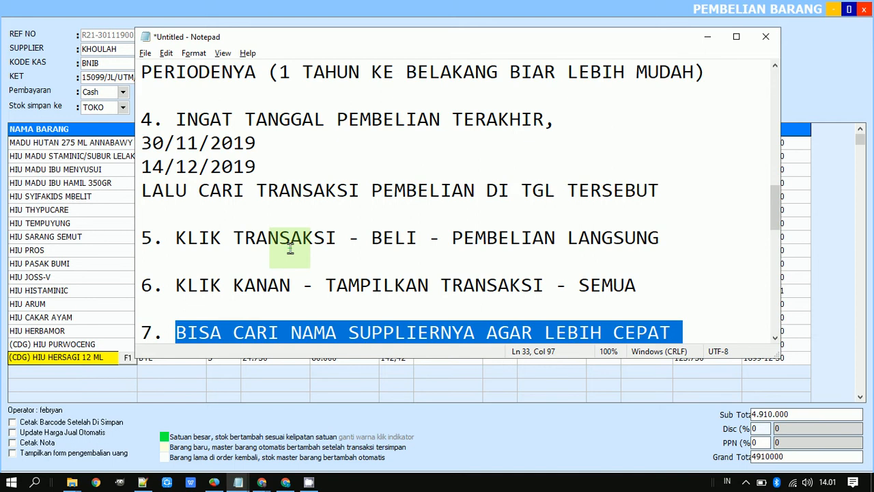
scroll(290, 249, "down", 3)
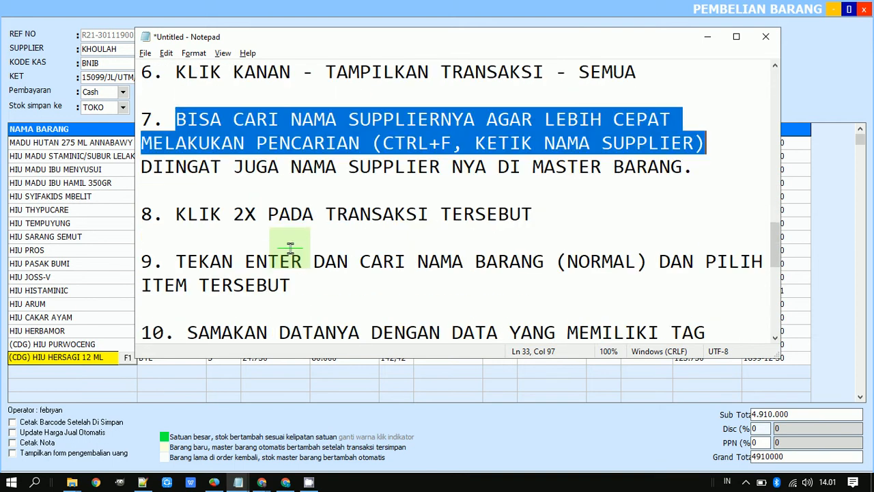
key("shift+Down")
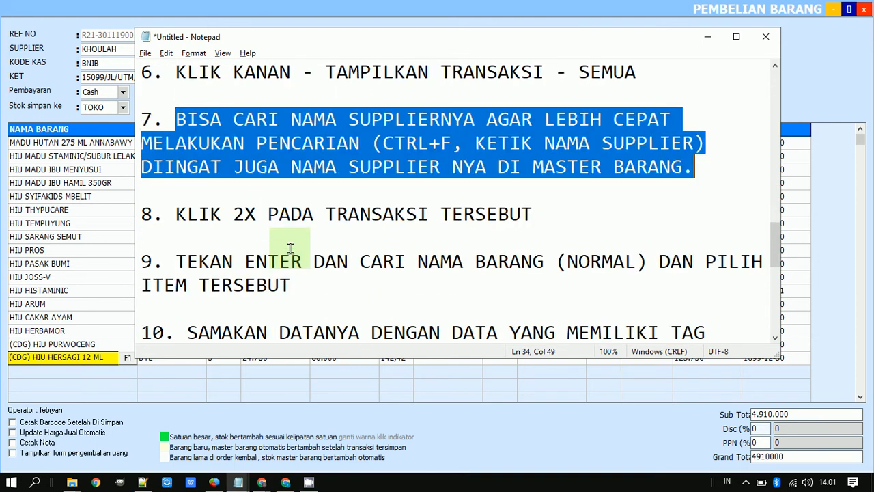
key("shift+Down")
key("shift+Down")
key("shift+Down")
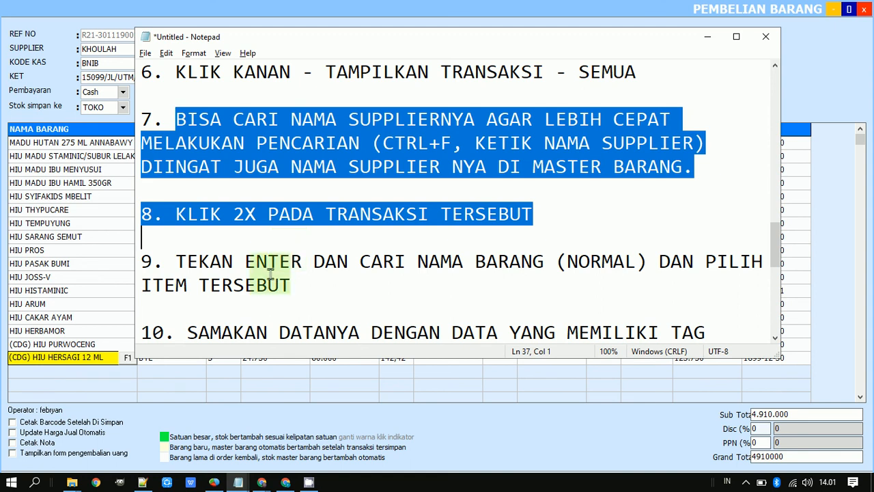
scroll(276, 259, "down", 1)
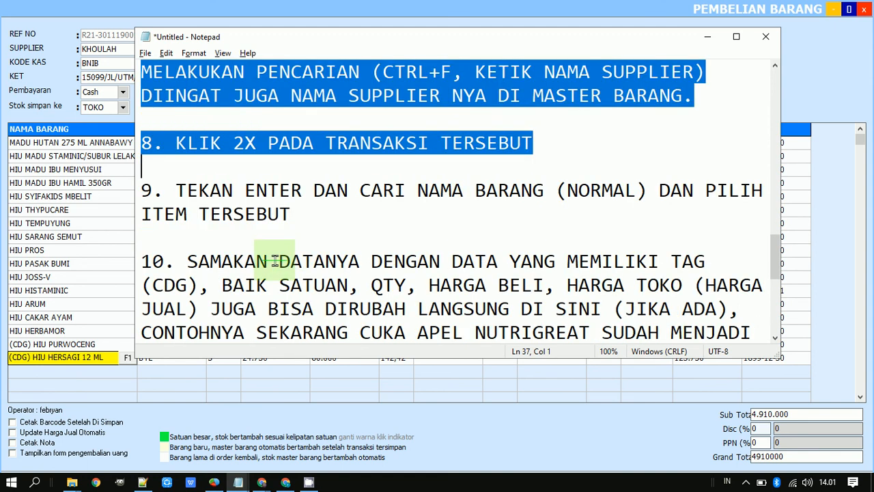
key("shift+Down")
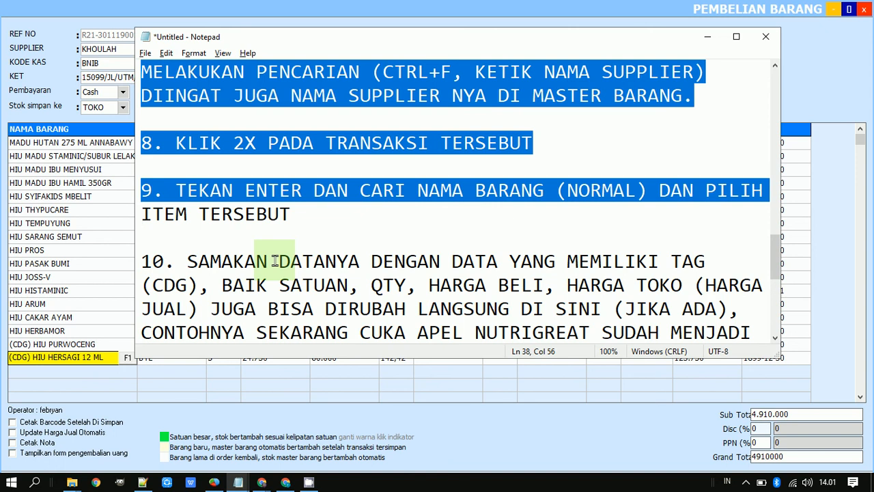
- Return to the purchase form and open the item picker for the empty row below (CDG) HIU HERSAGI 12 ML
left_click(114, 374)
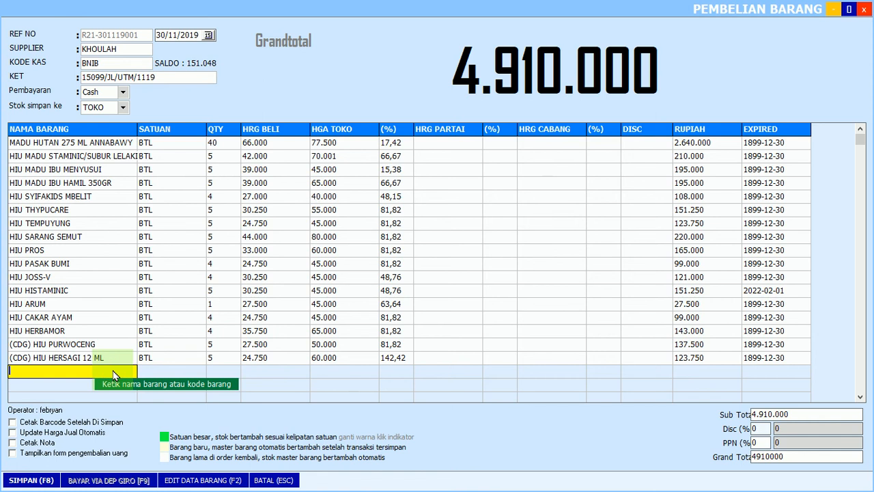
left_click(88, 360)
key("Return")
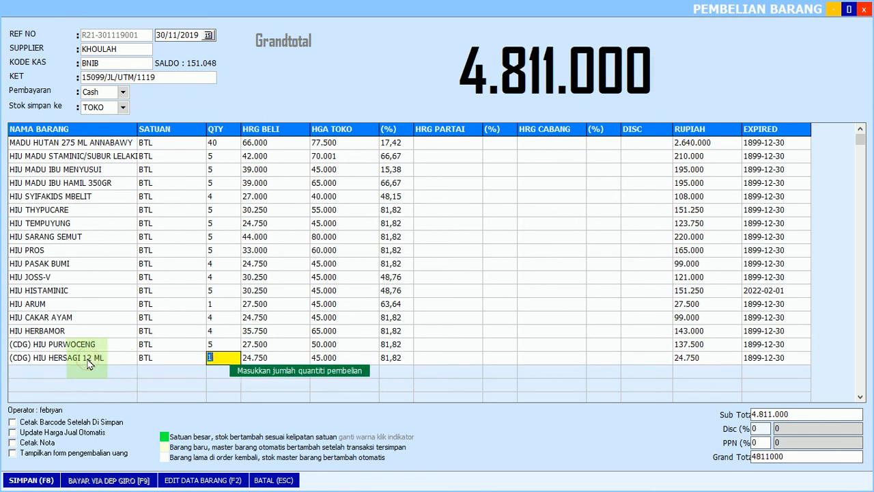
left_click(87, 360)
left_click(87, 363)
key("Return")
left_click(75, 369)
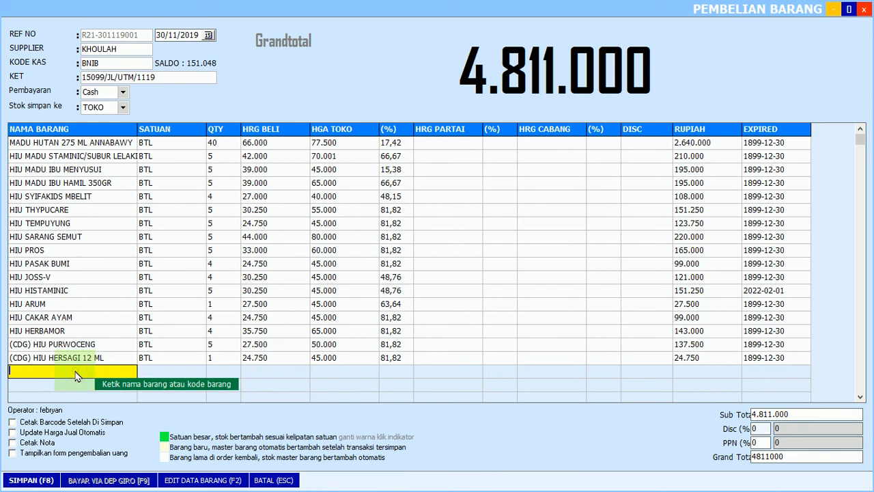
key("Return")
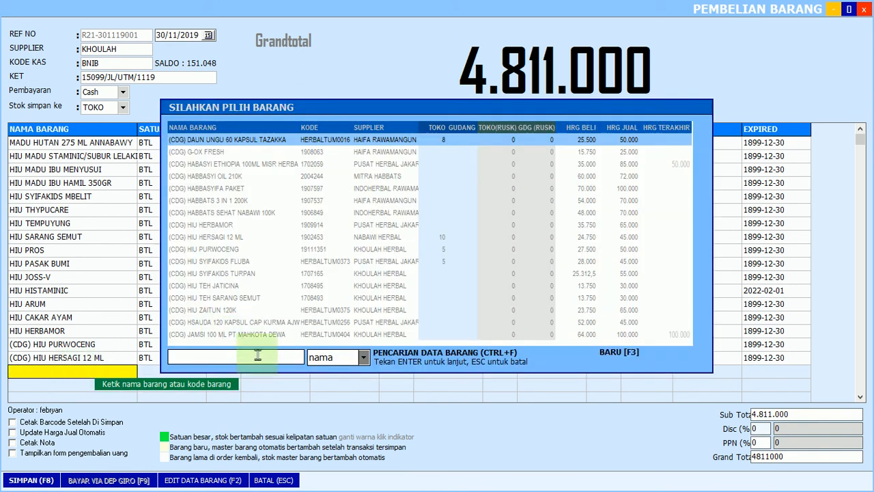
- Check the end of instruction 9 in Notepad, then search the item picker for HIU HERS and add HIU HERSAGI 12 ML
key("alt+Tab")
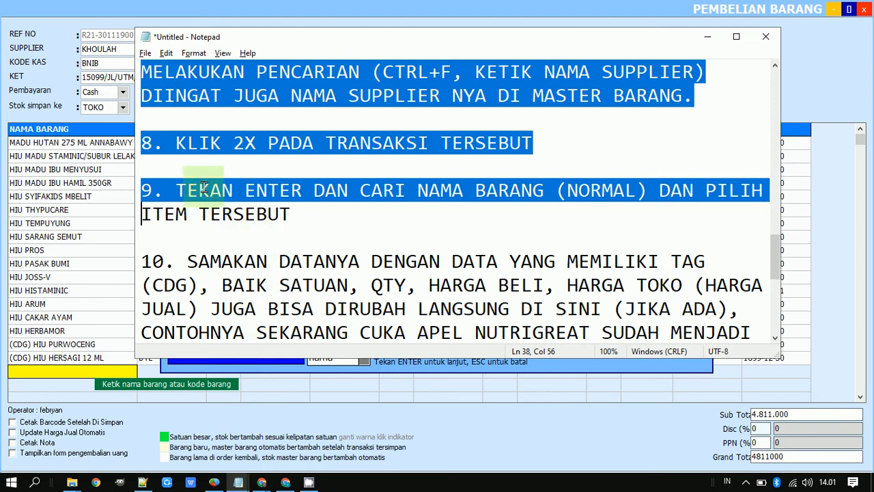
left_click(301, 211, "shift")
key("alt+Tab")
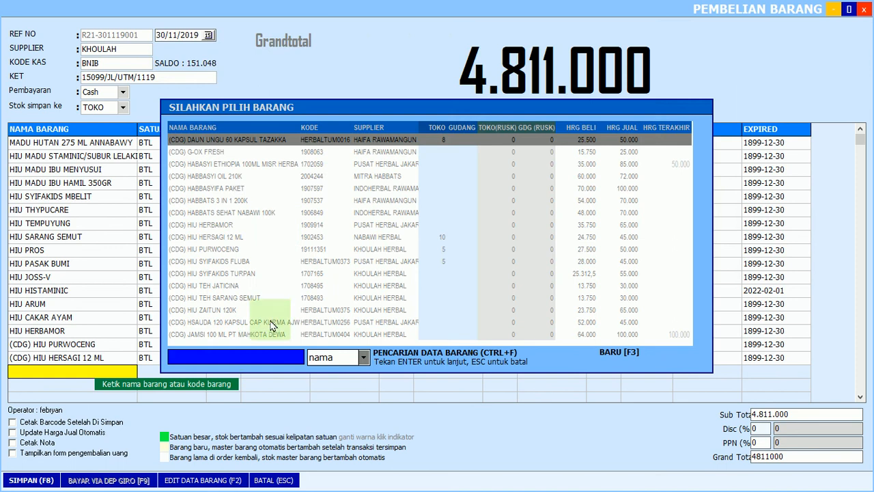
type("HIU HERS")
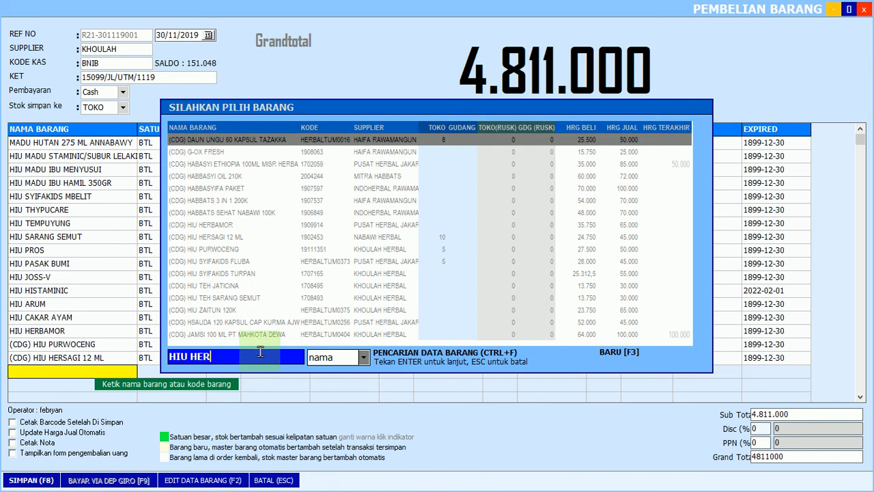
key("Return")
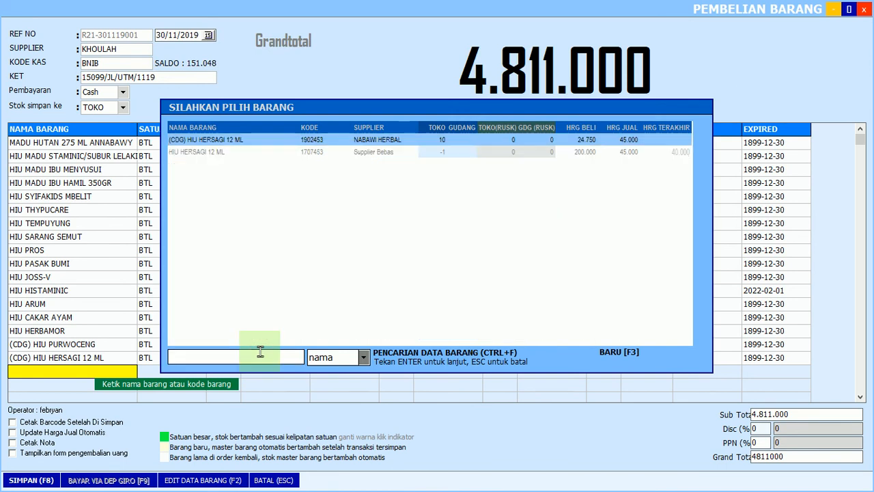
left_click(235, 156)
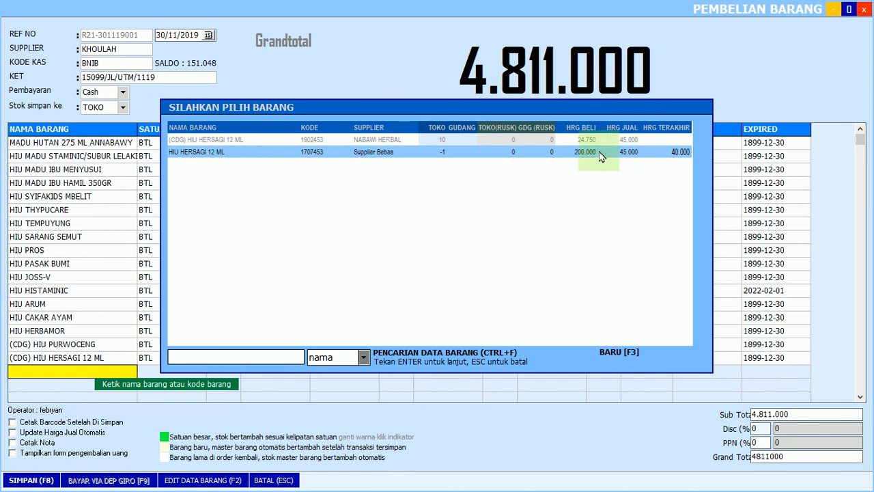
double_click(256, 158)
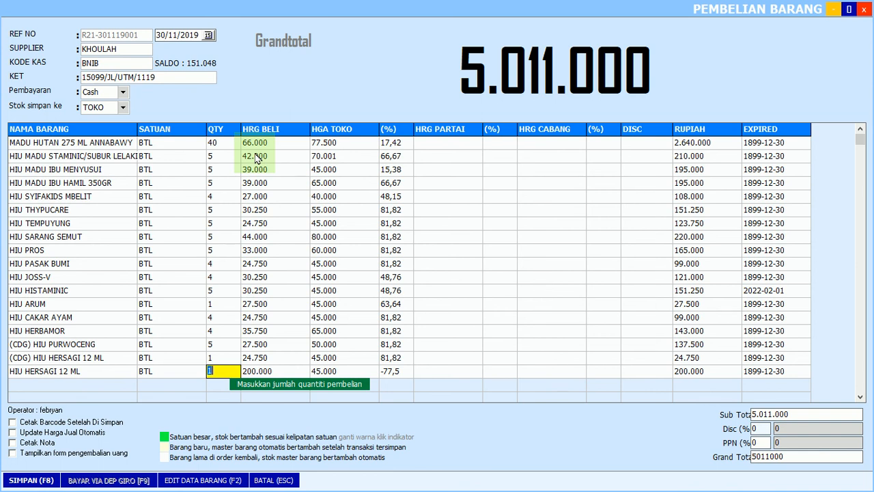
- Set the (CDG) HIU HERSAGI 12 ML quantity to 5, then close the purchase form without saving
left_click(217, 357)
type("5")
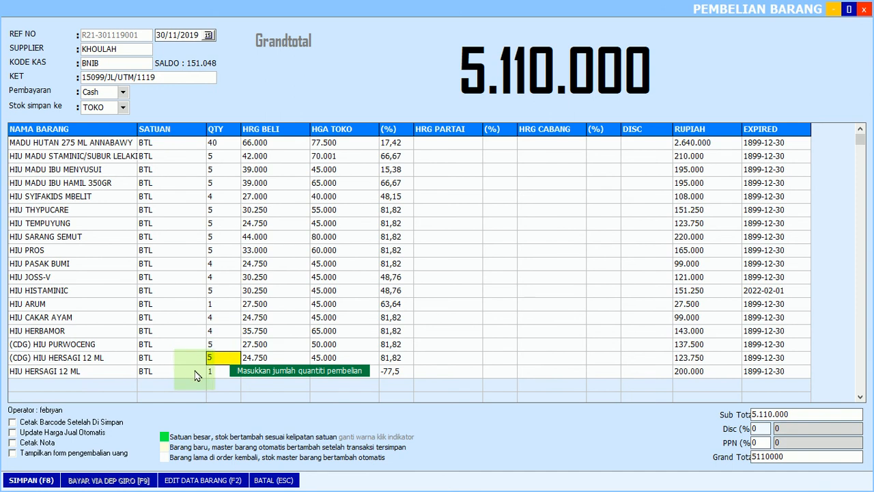
left_click(863, 10)
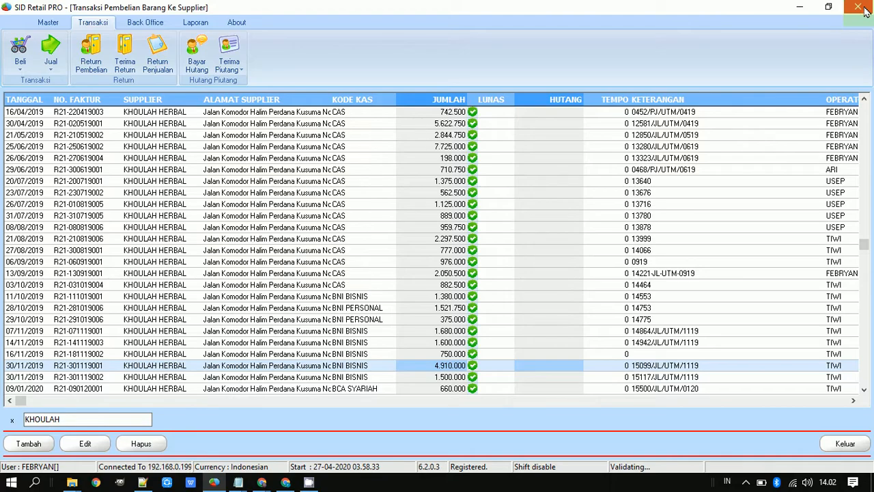
- Reopen the 4.910.000 KHOULAH HERBAL purchase of 30/11/2019, maximize its form and select the (CDG) HIU HERSAGI 12 ML quantity
double_click(129, 365)
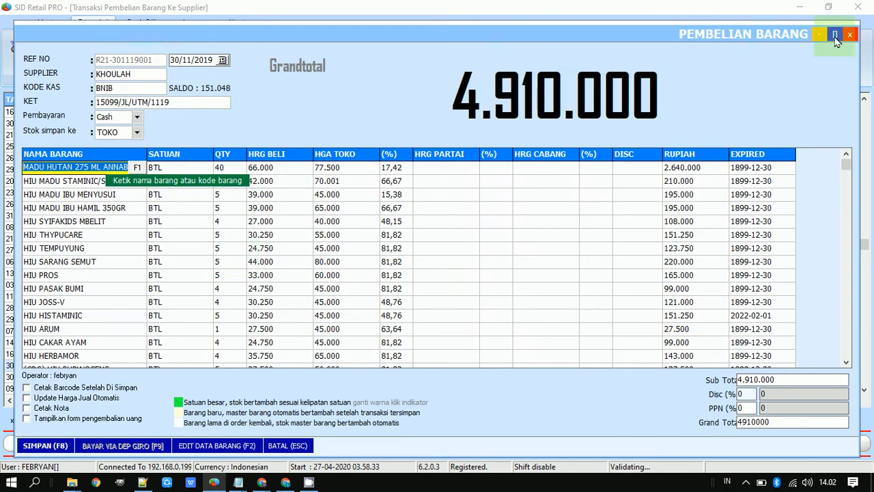
left_click(835, 34)
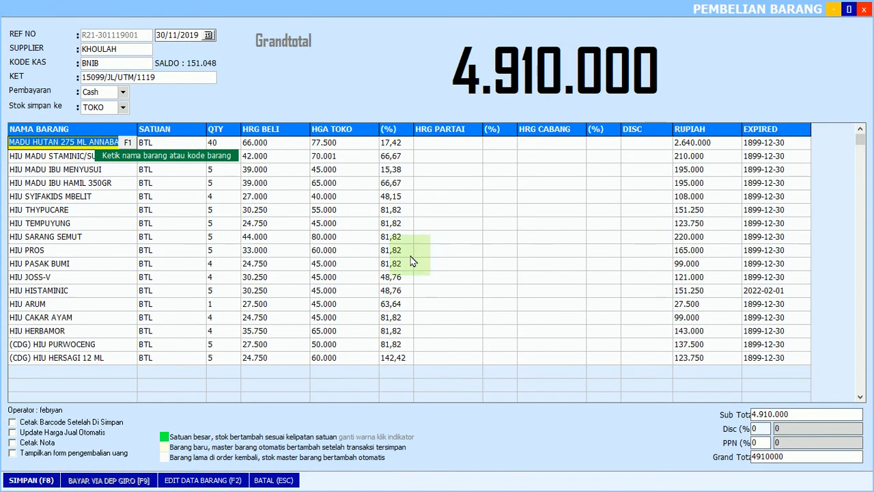
left_click(228, 364)
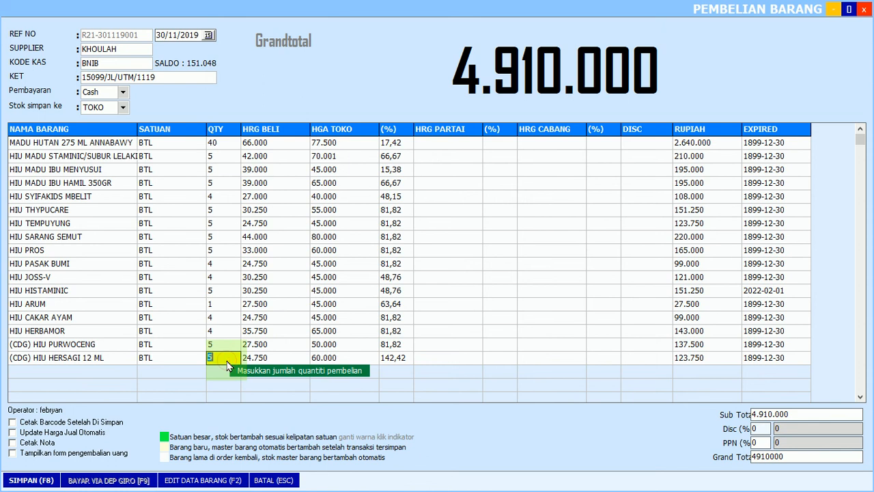
- Search for HERSAGI from the first empty row and add the untagged HIU HERSAGI 12 ML item to the purchase
left_click(88, 376)
key("Return")
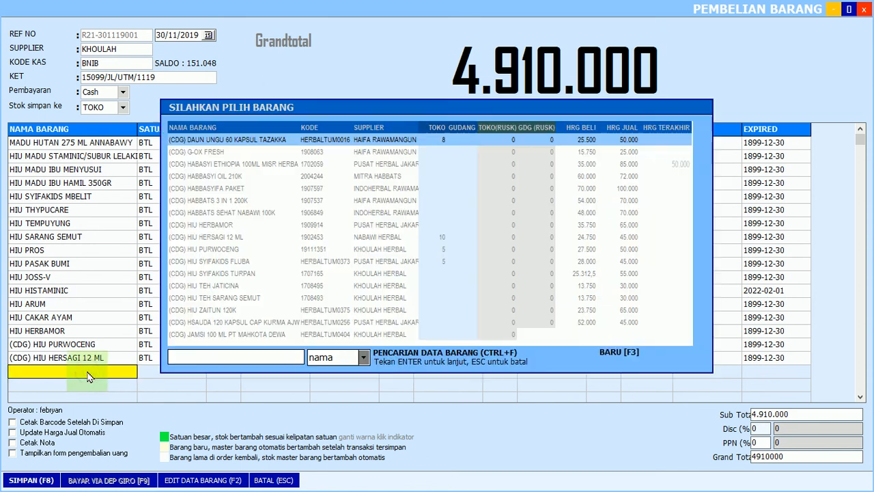
left_click(185, 357)
type("HERSAGI")
key("Return")
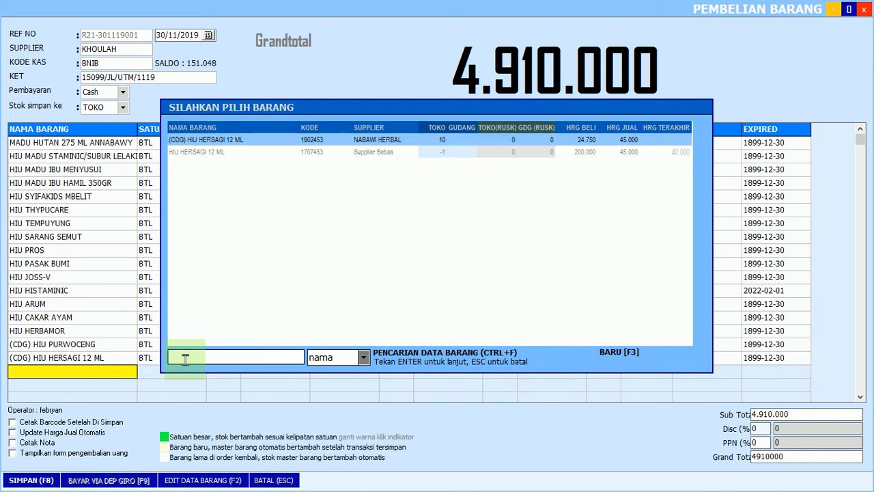
key("Down")
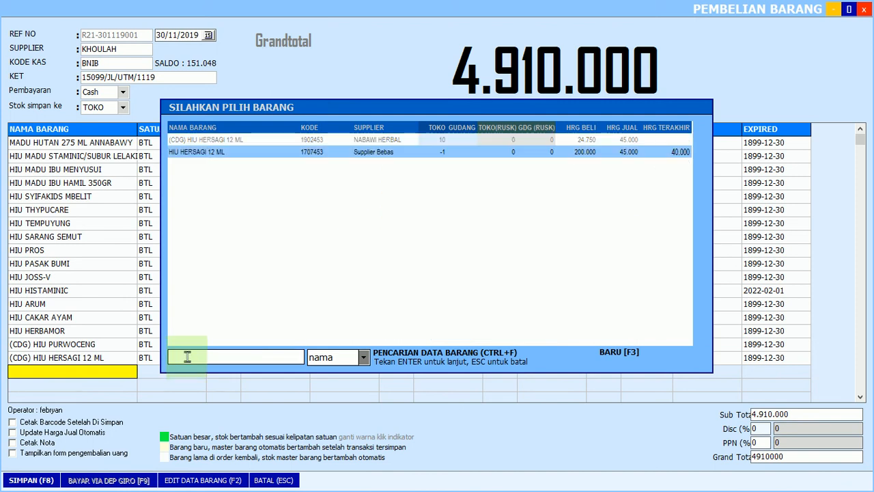
double_click(265, 153)
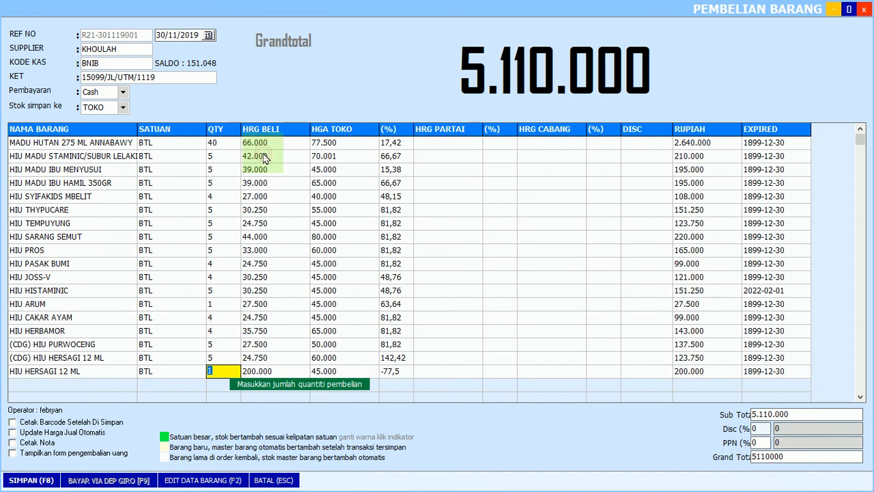
- Switch to Notepad and insert "(BARANG NORMAL)" after "SAMAKAN DATANYA" in instruction 10
key("alt+Tab")
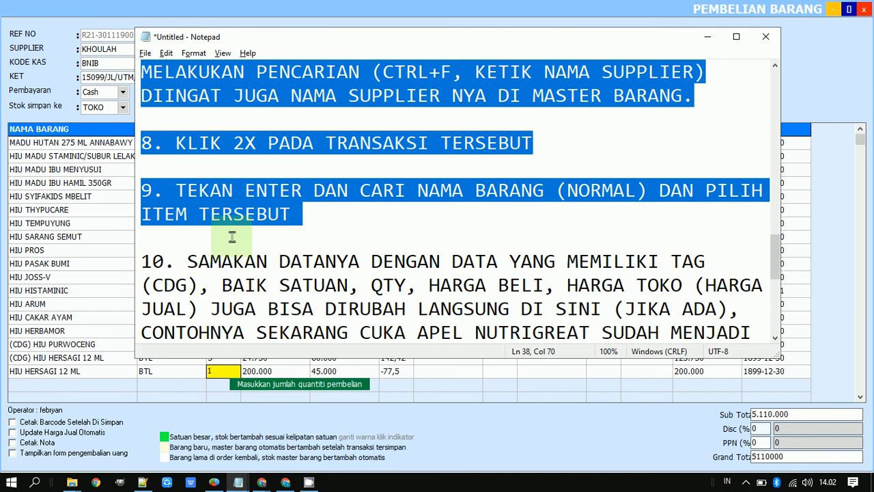
scroll(229, 238, "down", 1)
scroll(229, 237, "down", 1)
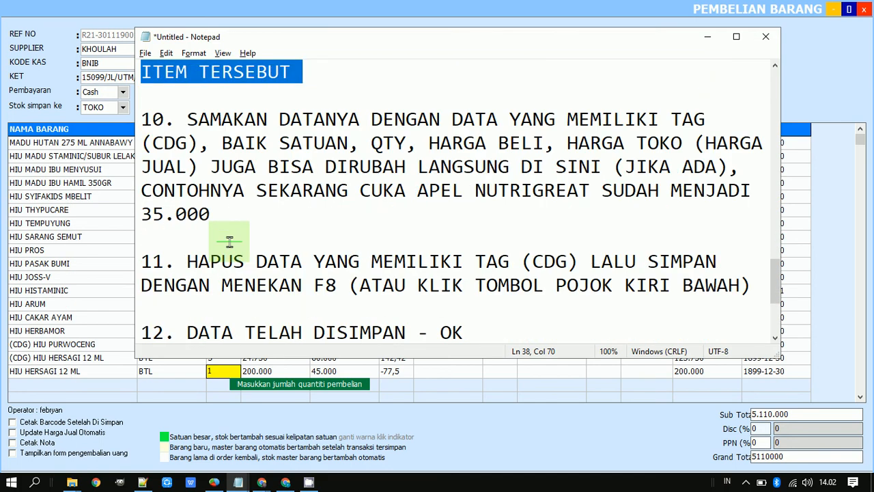
key("Down")
key("Down")
key("shift+Down")
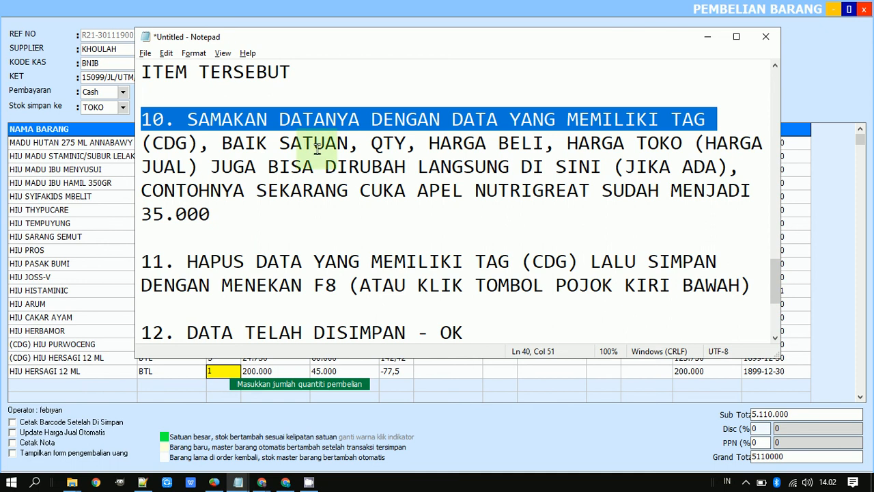
left_click(365, 119)
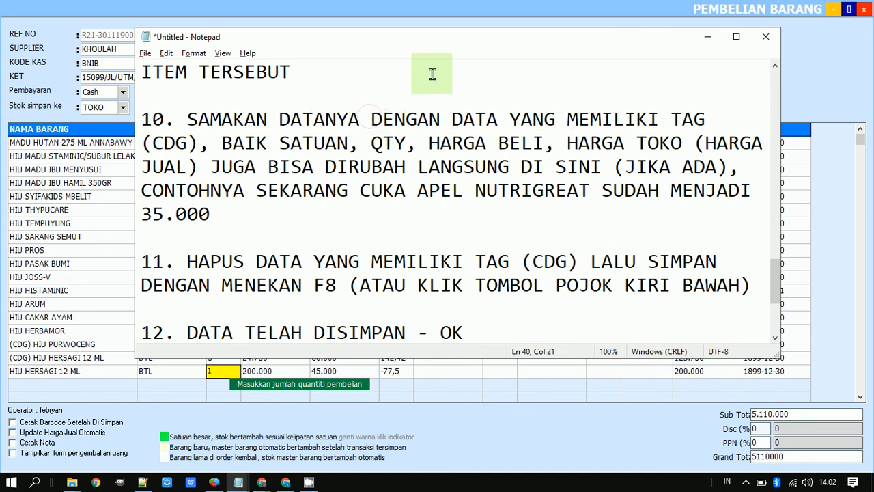
type("(")
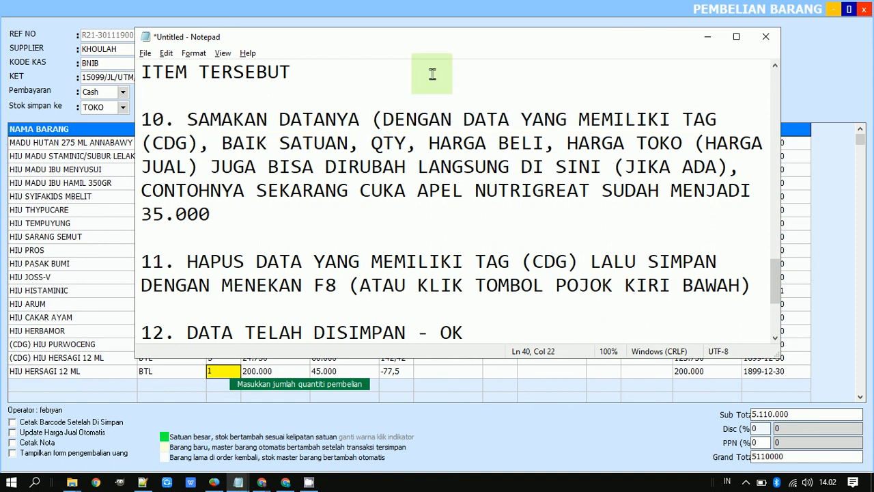
type("BARANG NORMAL)")
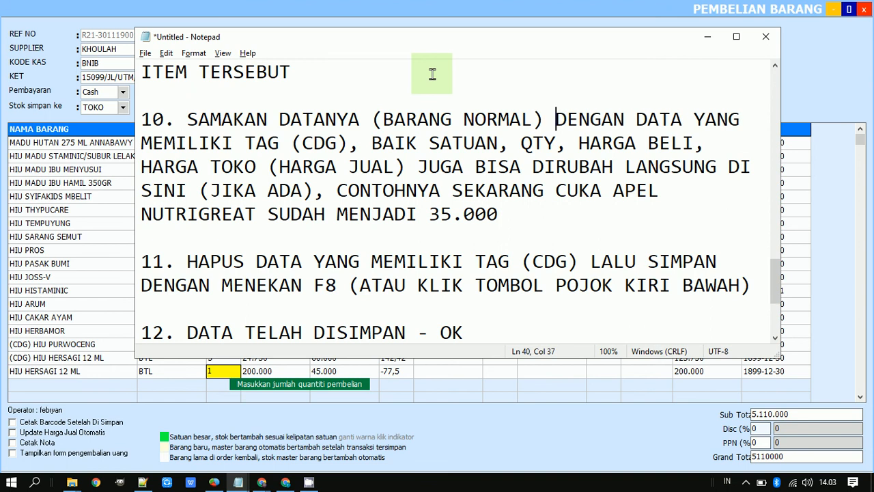
- Read through instruction 10 by highlighting it from "DENGAN DATA YANG" to "(JIKA ADA),"
key("shift+Right")
key("shift+Right")
key("shift+Right")
key("shift+Right")
key("shift+Right")
key("shift+Right")
key("shift+Right")
key("shift+Right")
key("shift+Right")
key("shift+Right")
key("shift+Right")
key("shift+Right")
key("shift+Right")
key("shift+Right")
key("shift+Right")
key("shift+Right")
key("shift+Right")
key("shift+Right")
key("shift+Right")
key("shift+Right")
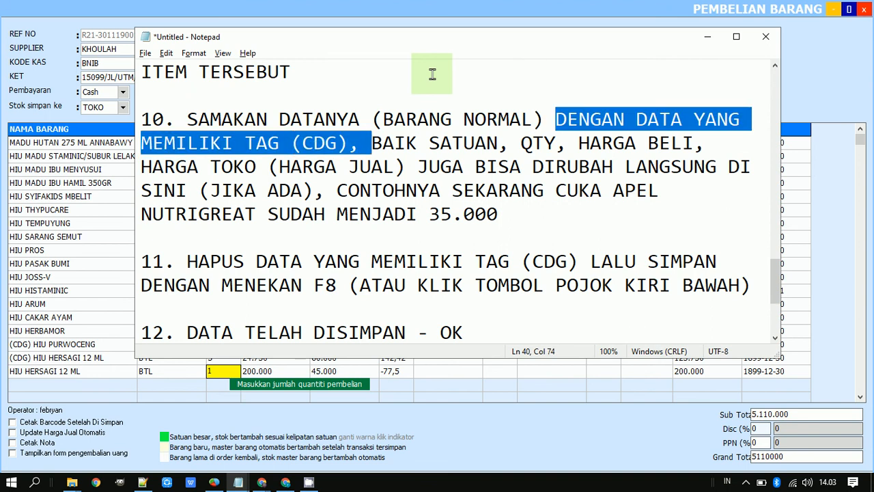
key("ctrl+shift+Right")
key("ctrl+shift+Right")
key("ctrl+shift+Right")
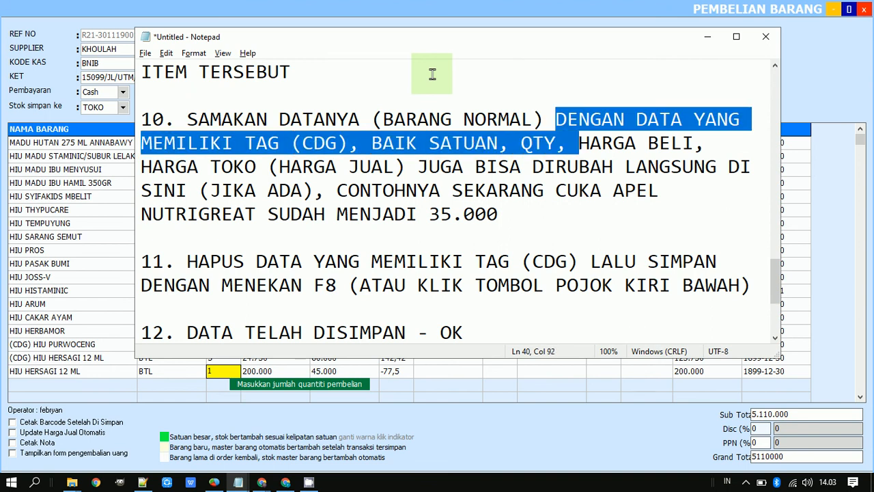
key("ctrl+shift+Right")
key("ctrl+shift+Right")
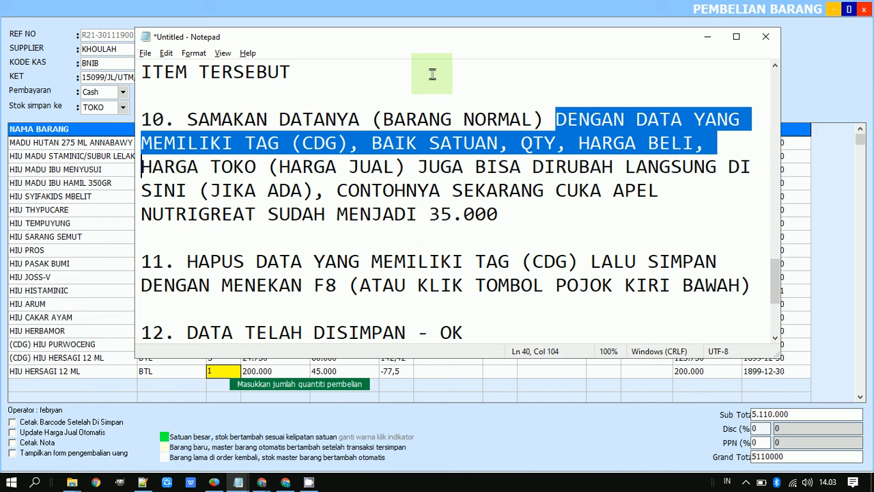
key("ctrl+shift+Right")
key("ctrl+shift+Right")
key("ctrl+shift+Right")
key("ctrl+shift+Right")
key("ctrl+shift+Right")
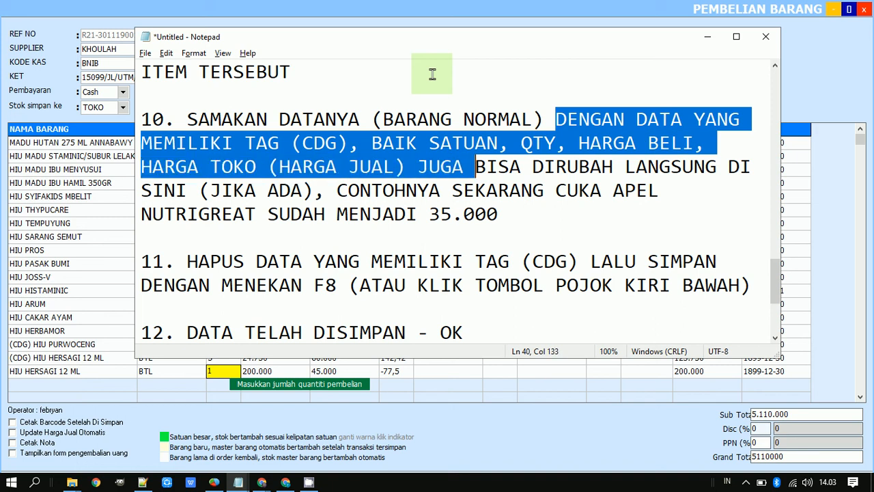
key("ctrl+shift+Right")
key("ctrl+shift+Right")
key("ctrl+shift+Right")
key("ctrl+shift+Right")
key("ctrl+shift+Right")
key("ctrl+shift+Right")
key("ctrl+shift+Right")
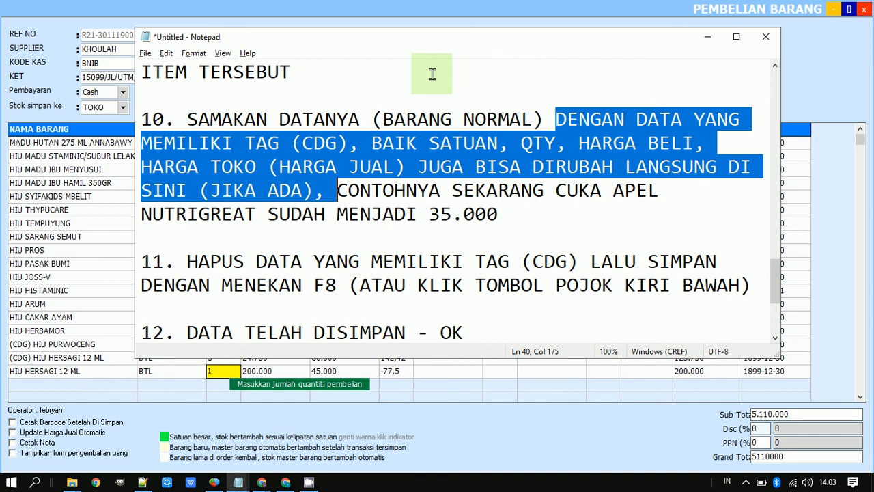
- In instruction 10, extend "JIKA ADA" to "JIKA ADA PERUBAHAN" and delete the closing "CONTOHNYA SEKARANG CUKA APEL NUTRIGREAT" example
left_click(305, 190)
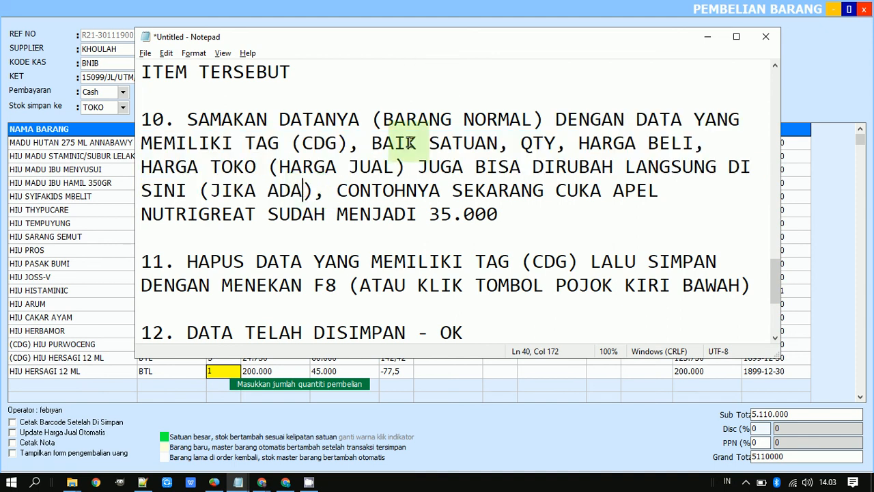
type("PERUBAHAN")
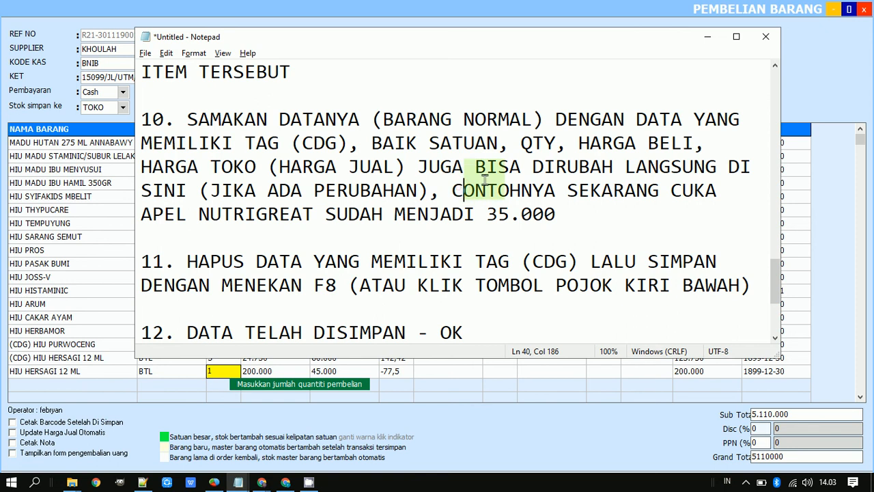
left_click(451, 190)
key("shift+End")
key("shift+Down")
key("BackSpace")
key("BackSpace")
key("BackSpace")
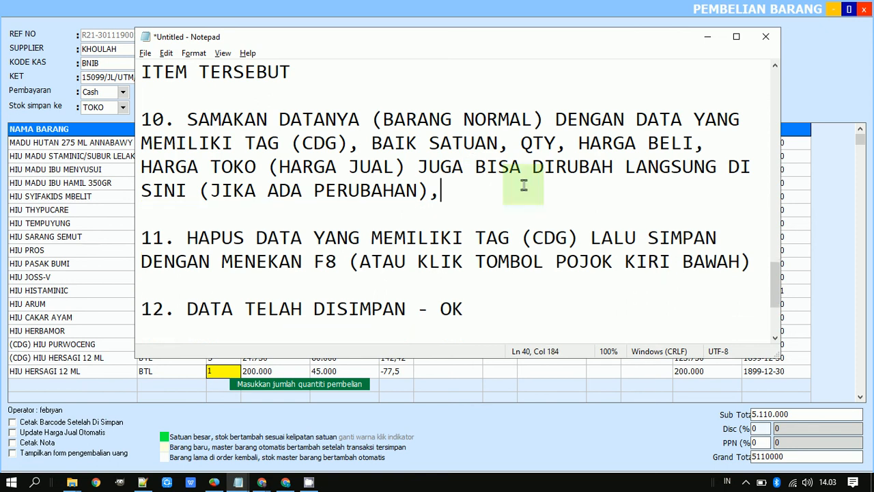
- Return to the purchase form and check the unit choices for the untagged HIU HERSAGI 12 ML without changing the unit
left_click(223, 371)
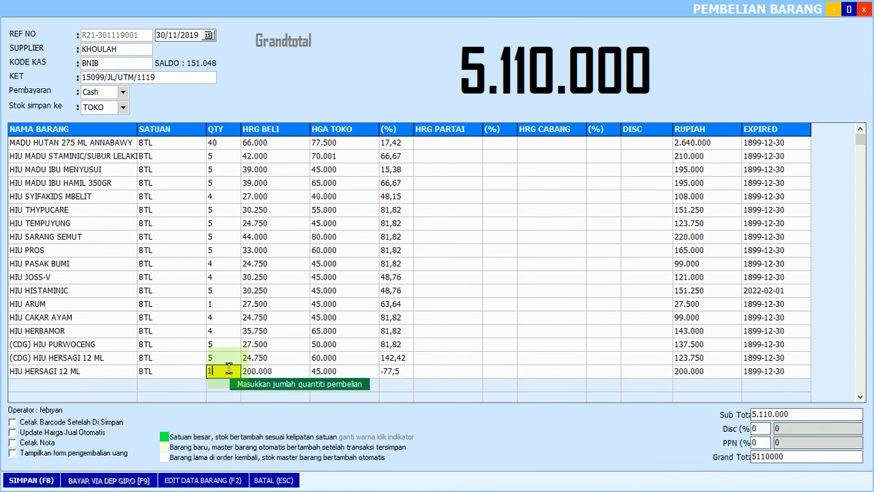
left_click(171, 373)
left_click(197, 372)
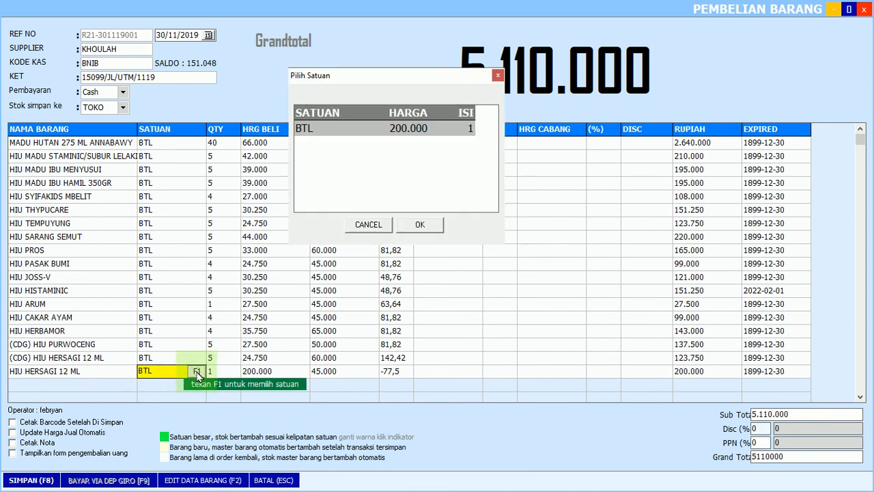
left_click(368, 225)
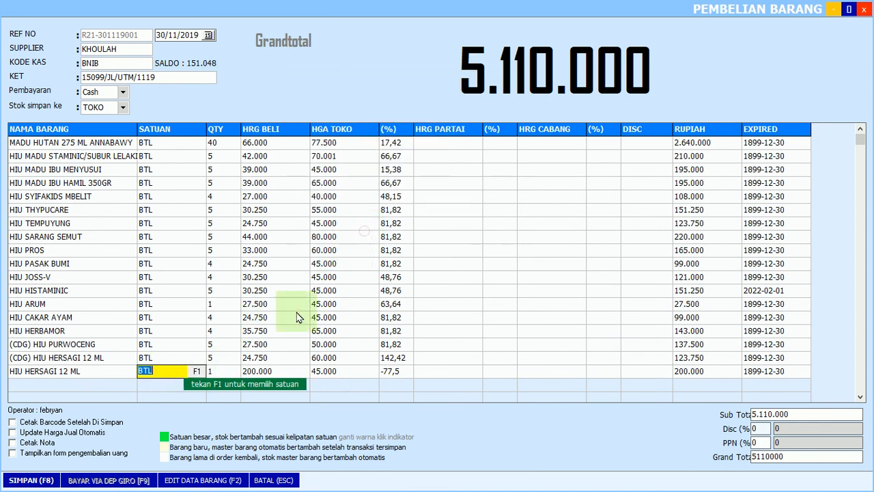
- Set the untagged HIU HERSAGI 12 ML quantity to 5 and its purchase price to 24750, then select its store price
left_click(234, 373)
type("5")
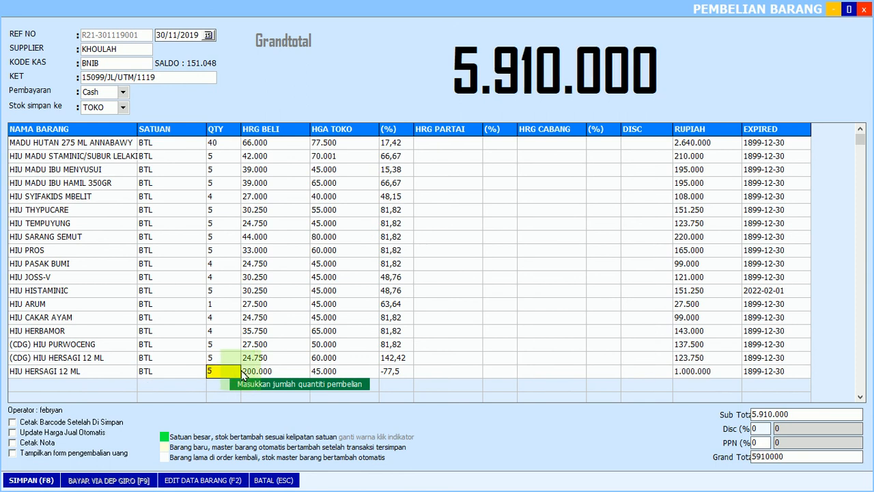
left_click(265, 373)
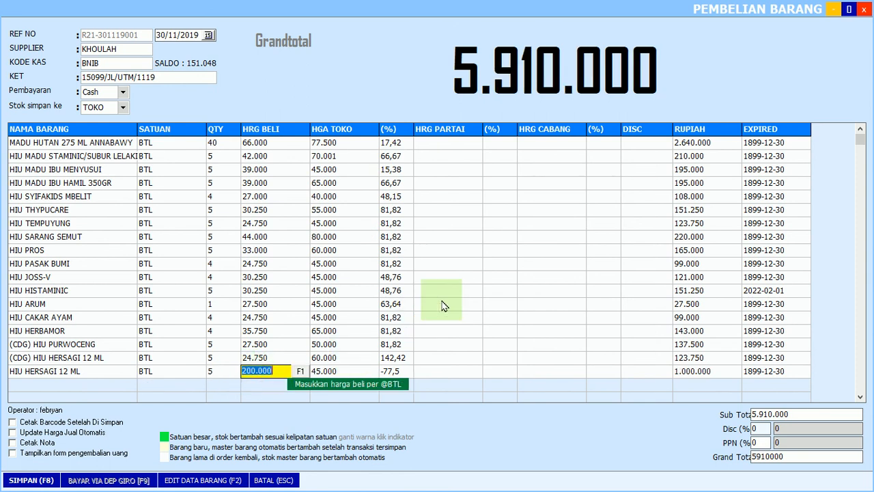
type("24750")
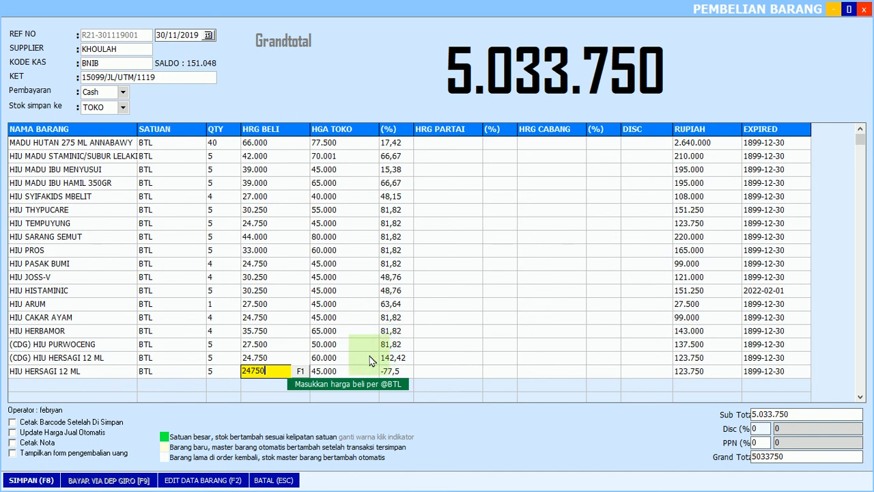
left_click(356, 372)
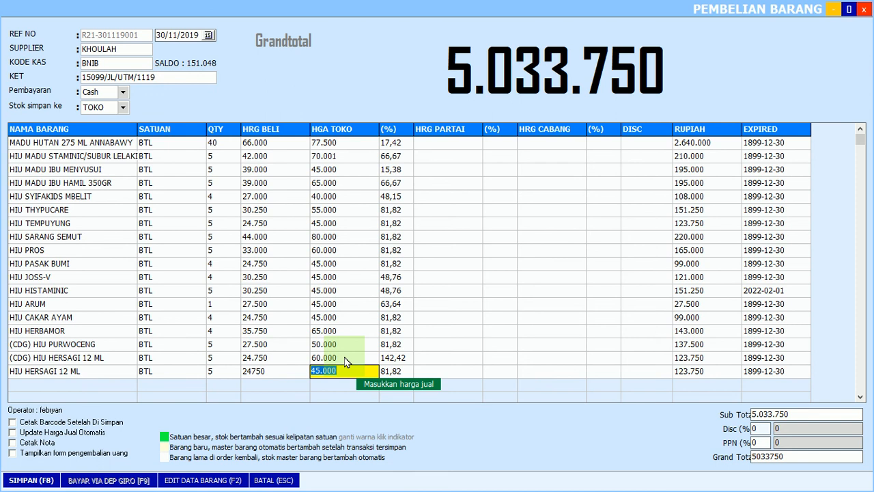
- Switch to Notepad and read instruction 11 by highlighting its two lines
key("alt+Tab")
left_click(371, 216)
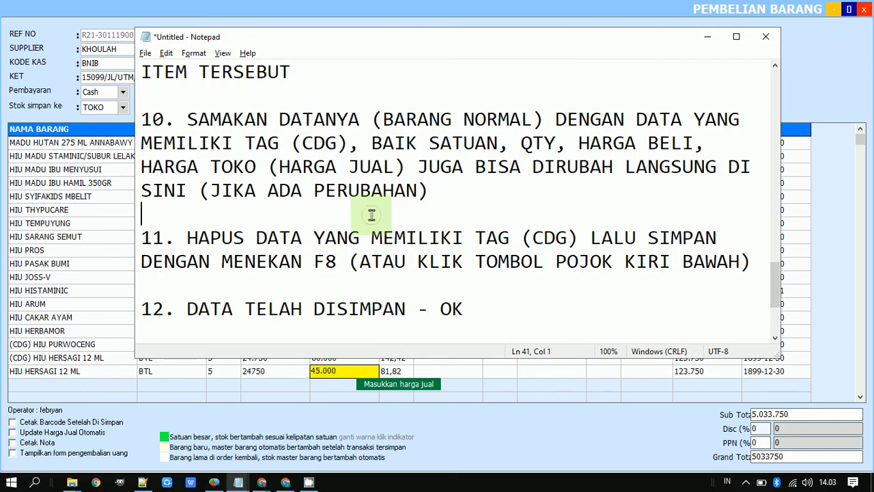
key("shift+Down")
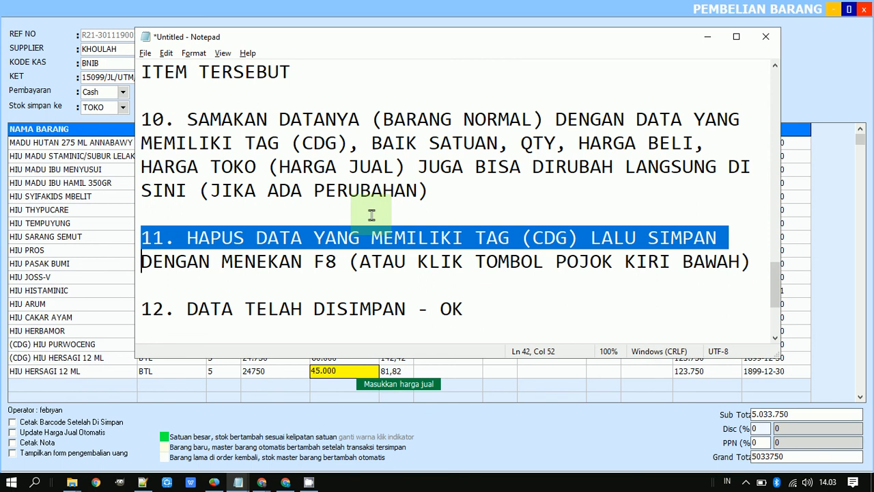
key("shift+Down")
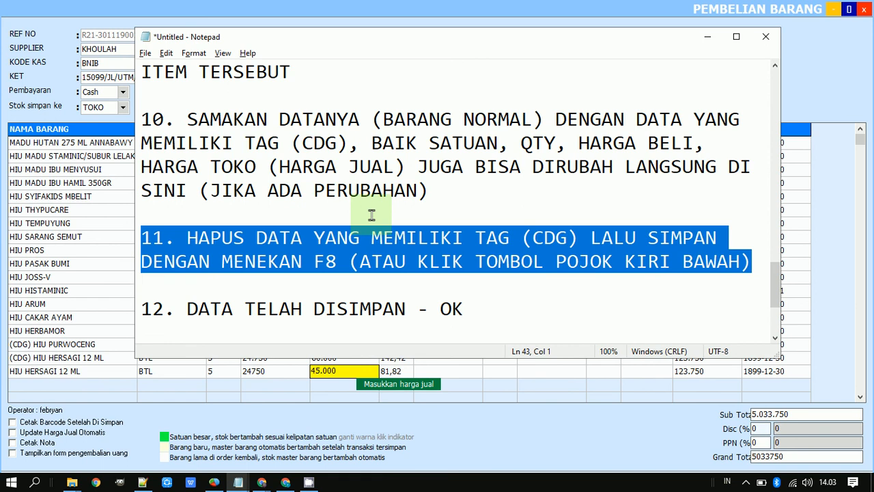
- Return to the purchase form and delete the (CDG) HIU HERSAGI 12 ML item
key("alt+Tab")
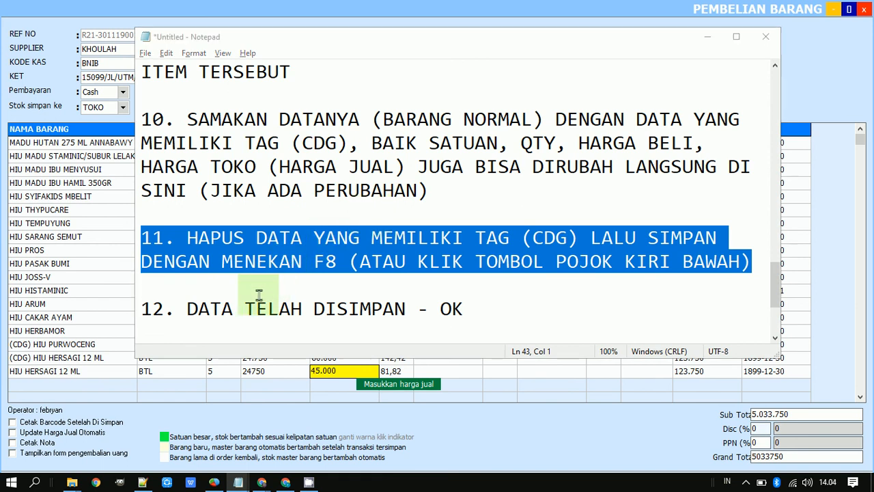
left_click(123, 357)
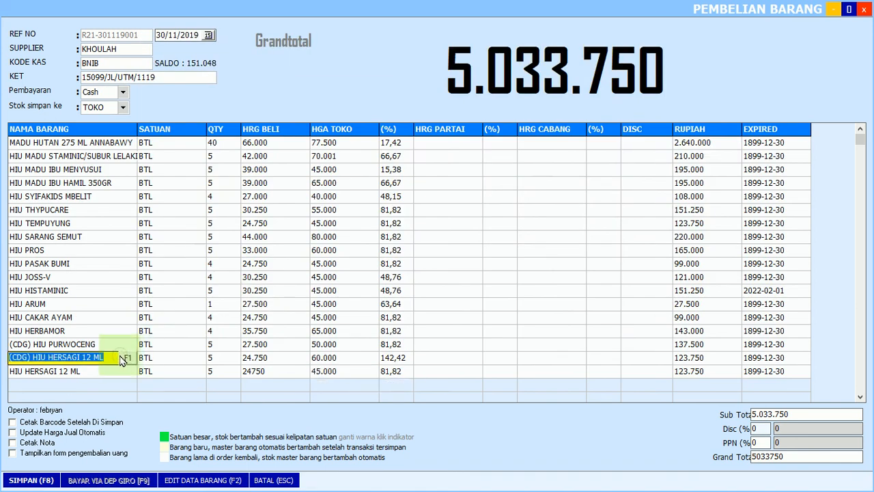
key("BackSpace")
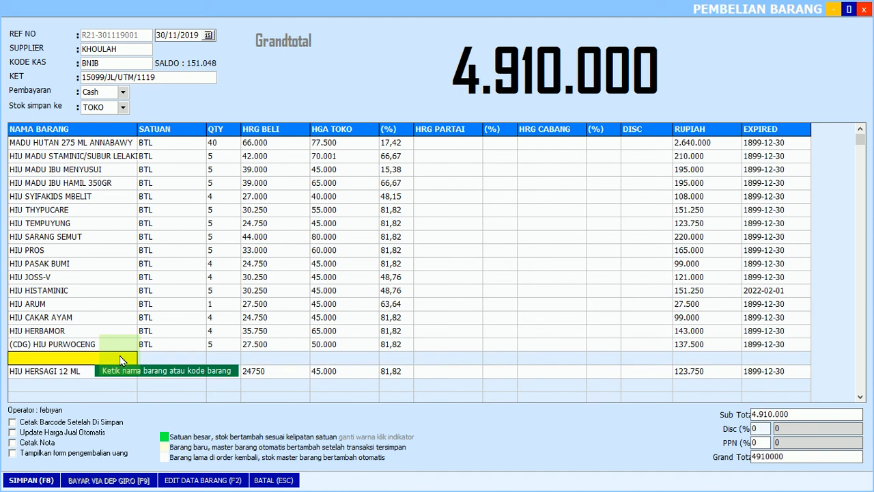
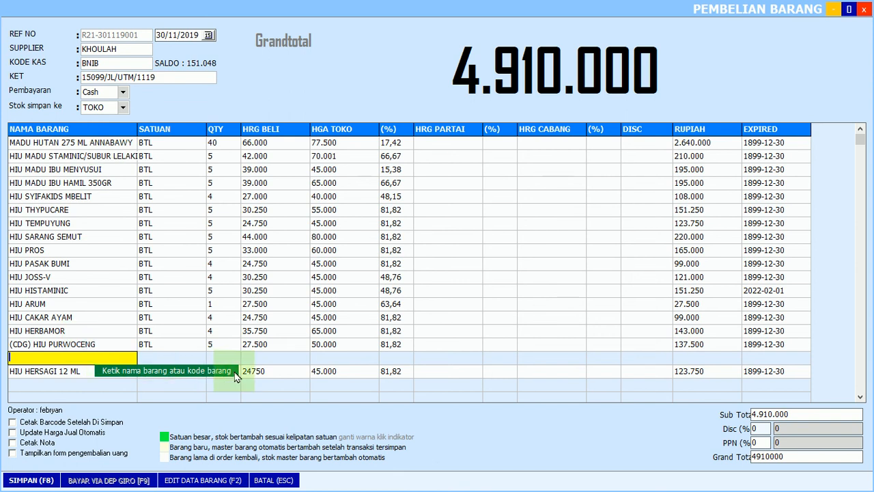
- Review the purchase's item rows from HIU HERBAMOR up to MADU HUTAN 275 ML ANNABAWY, then select the empty row below HIU HERSAGI 12 ML
key("alt+Tab")
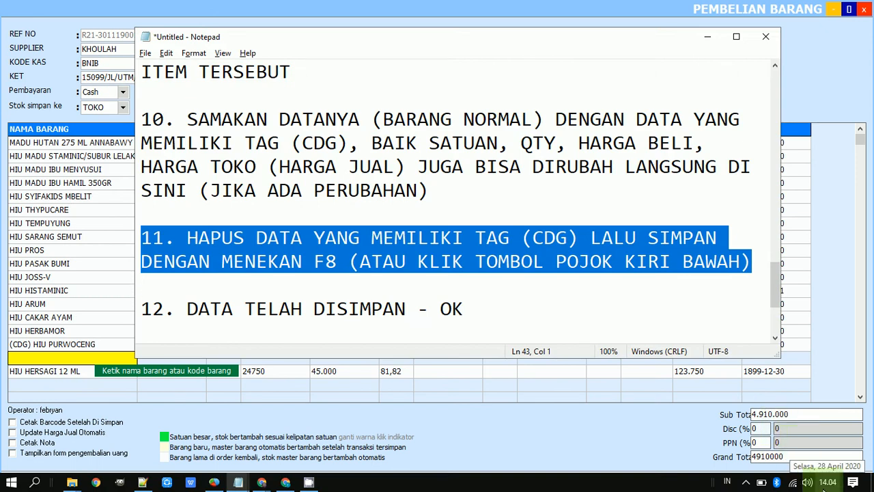
key("alt+Tab")
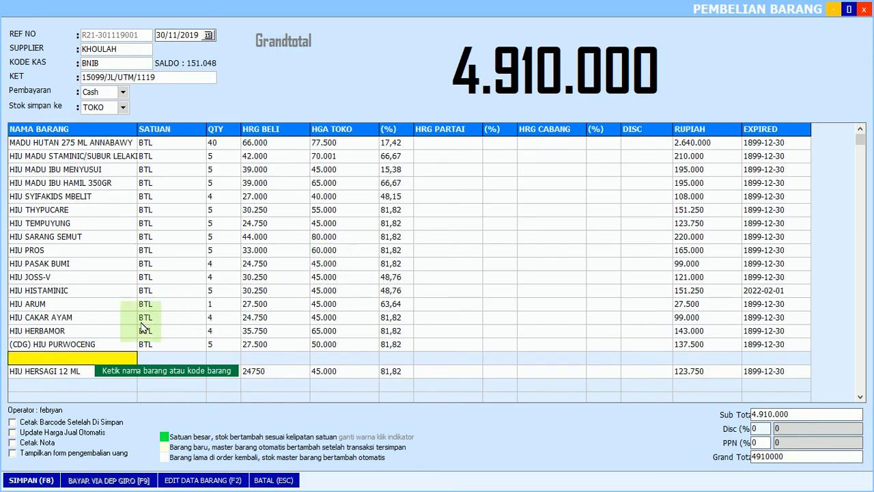
left_click(109, 333)
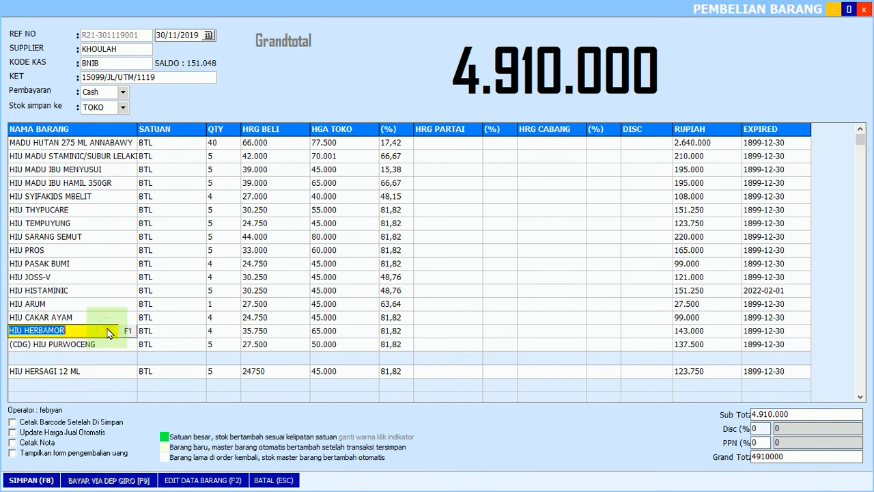
key("Up")
key("Up")
key("Up")
key("Up")
key("Up")
key("Up")
key("Up")
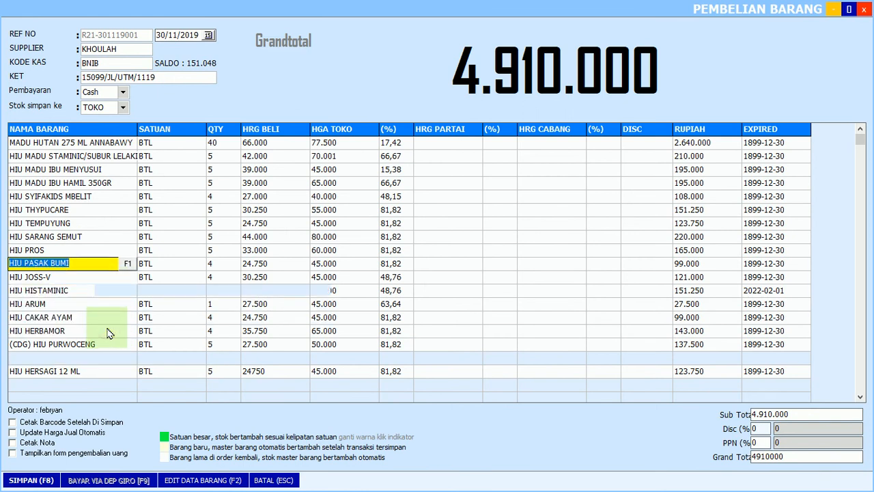
key("Up")
key("Up")
key("Up")
key("Up")
key("Up")
key("Up")
key("Up")
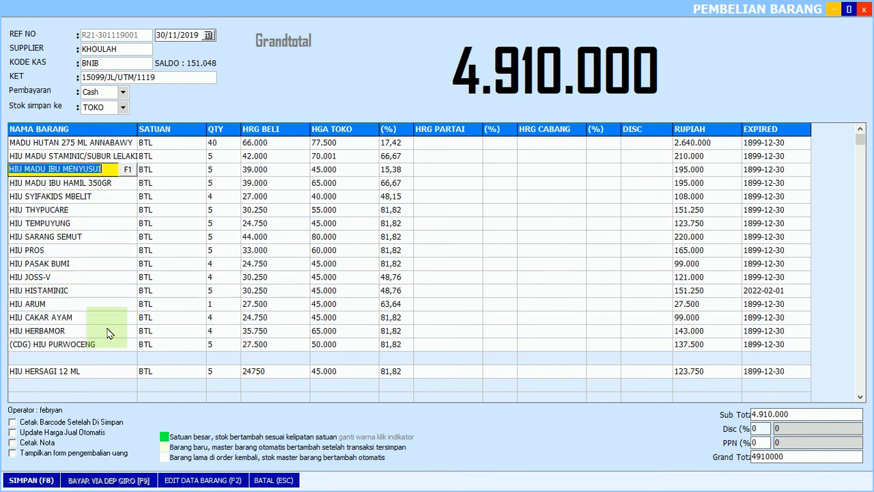
key("Down")
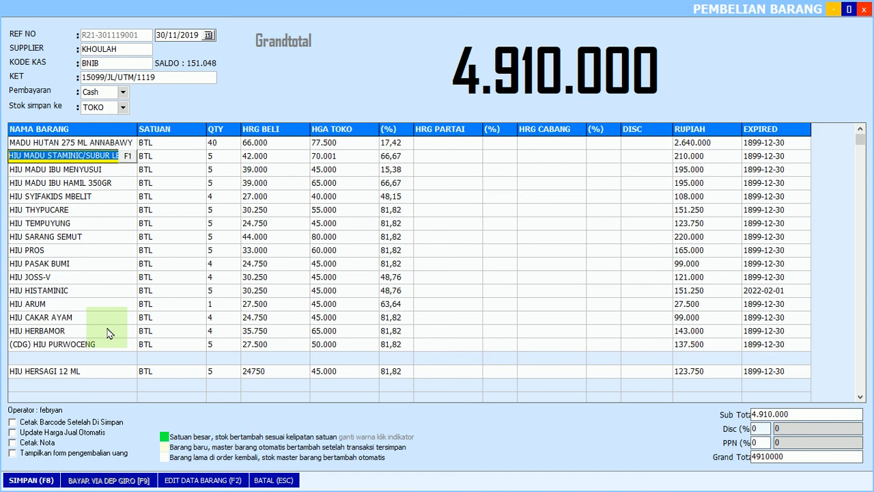
key("Up")
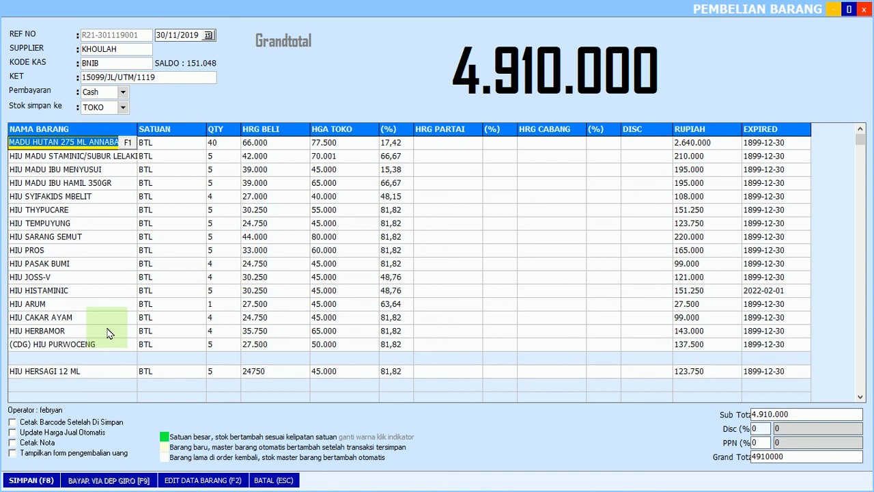
left_click(117, 386)
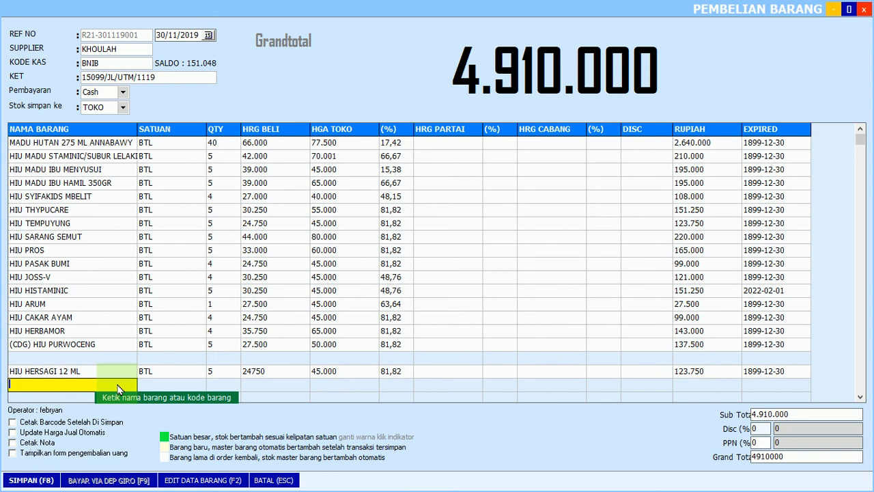
- Switch to Notepad and start a new instruction below instruction 11 reading "11A. SEBELUM MENYIMPAN"
key("alt+Tab")
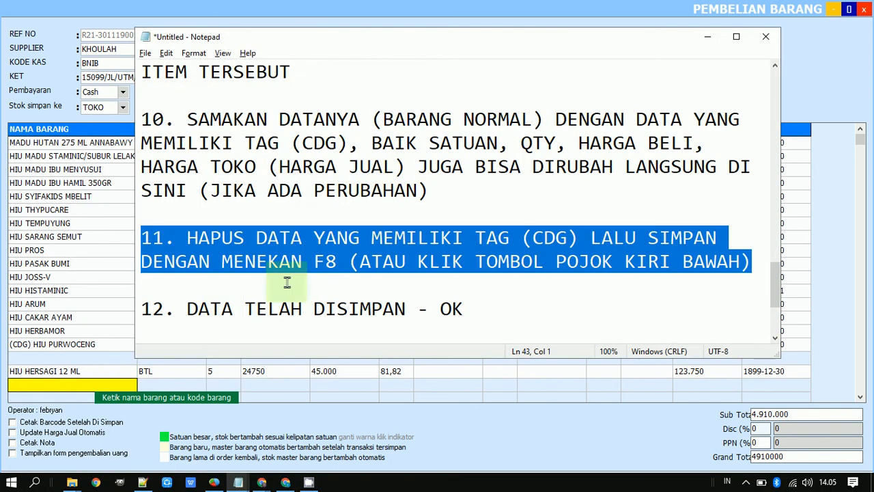
scroll(300, 280, "down", 2)
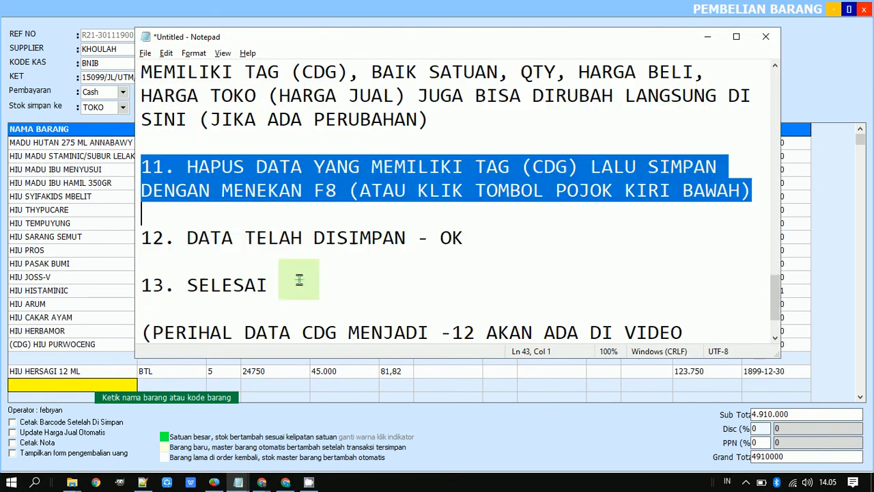
left_click(263, 207)
key("Return")
type("11.")
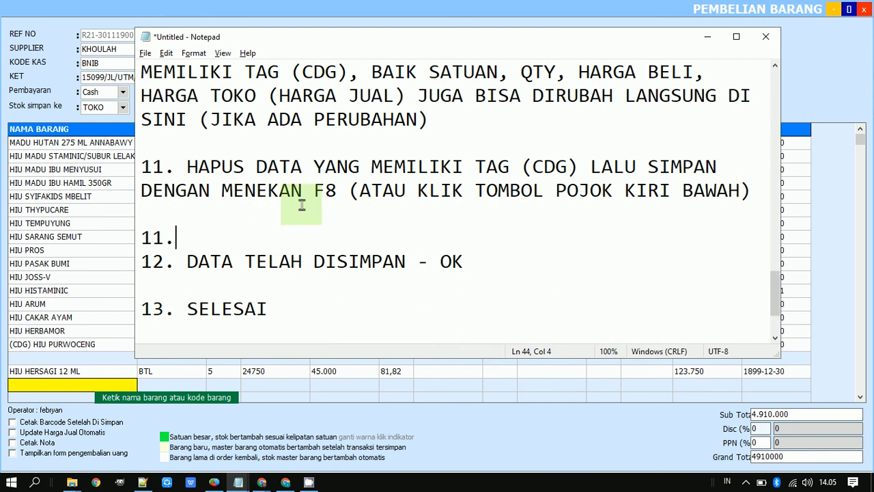
key("BackSpace")
type("A. SEBELUM MENYIMAP")
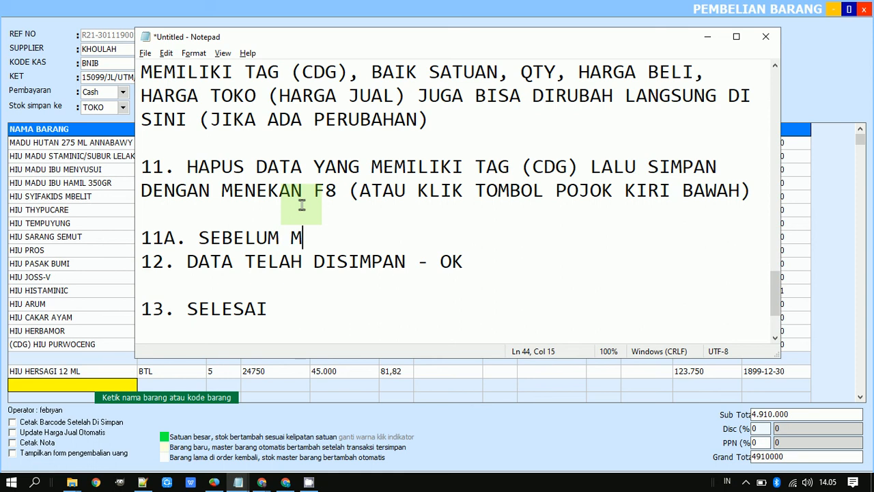
key("BackSpace")
key("BackSpace")
type("PAN")
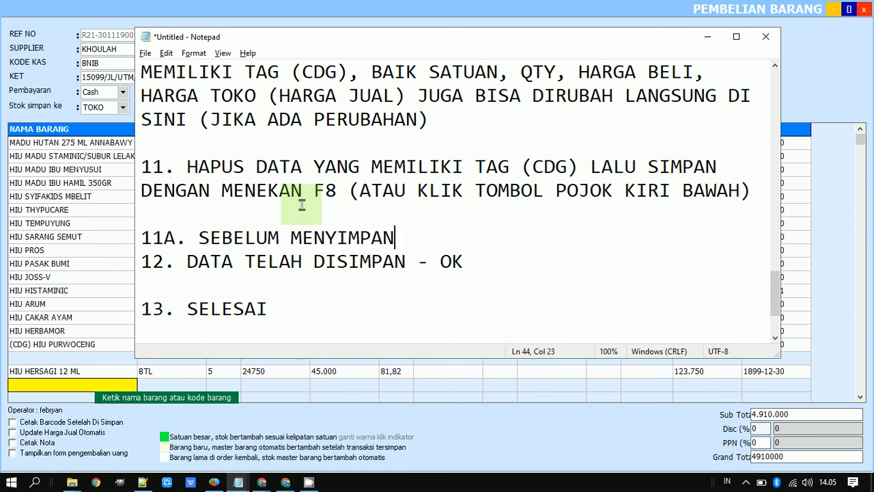
- Separate 11A from instruction 12 with a blank line and continue it with "(F8), PASTIKAN BAHWA SEMUA BARANG YANG DIBELI BERSAMAAN DI FAKTUR YANG SAMA,"
key("Return")
key("Left")
type("(F8), PAS")
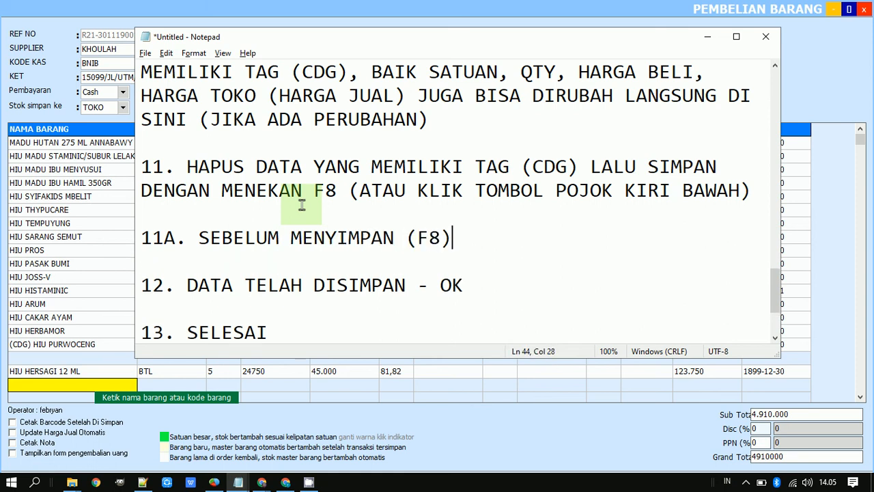
type("TIKA")
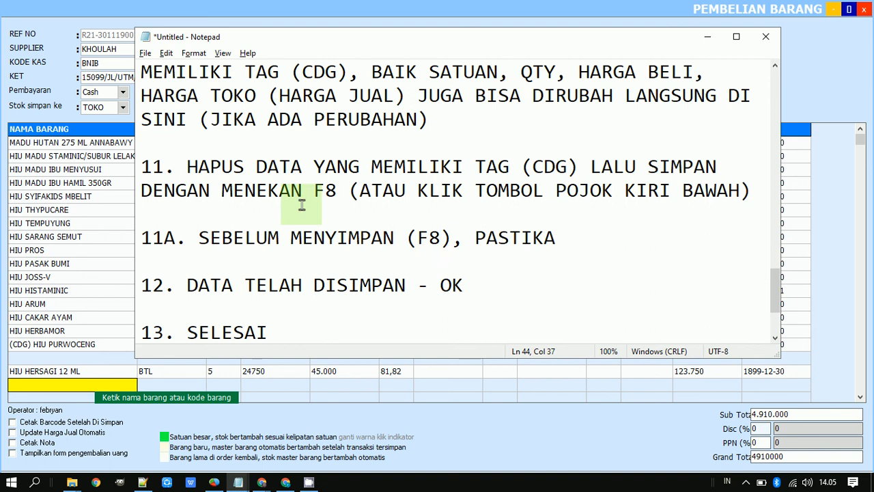
type("N BAHWA SEMU")
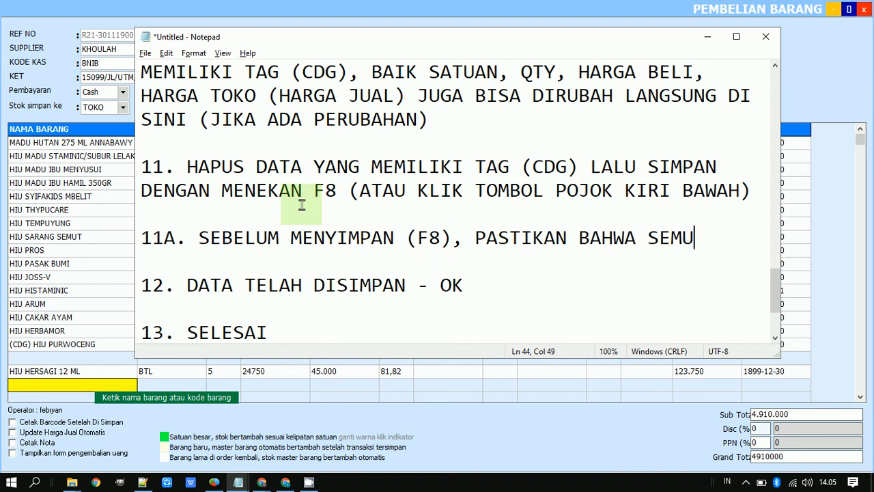
type("A BARANG YANG DIBE")
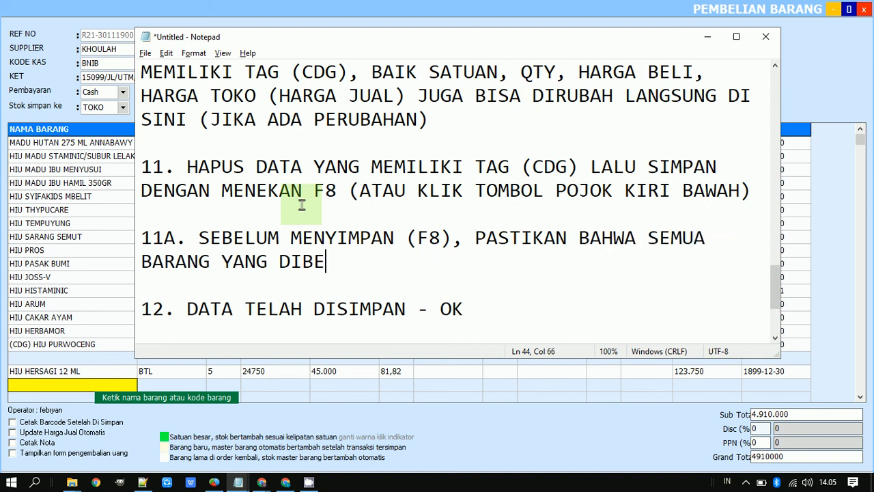
type("LI BERSAMA")
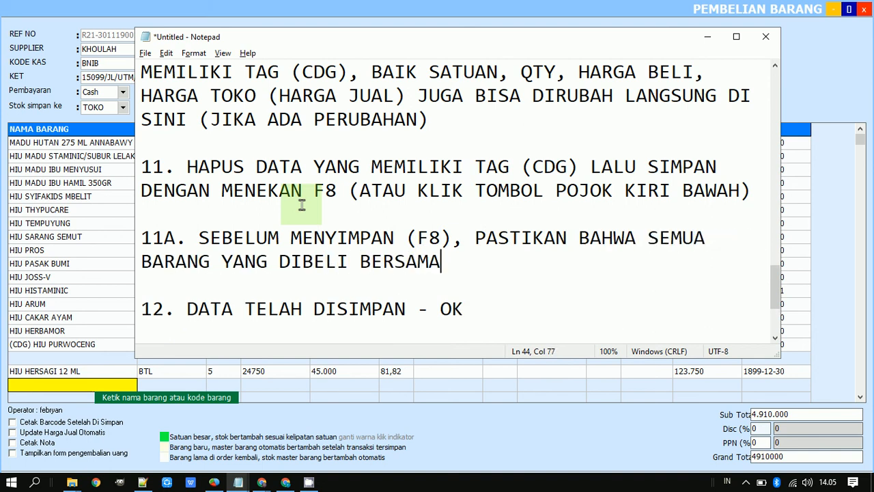
type("AN DI FAKTUR")
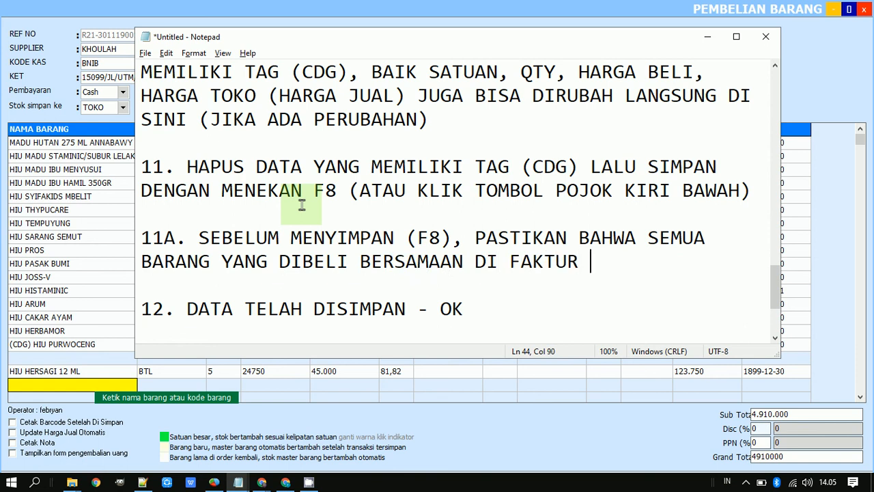
type("YANG SAMA, TD")
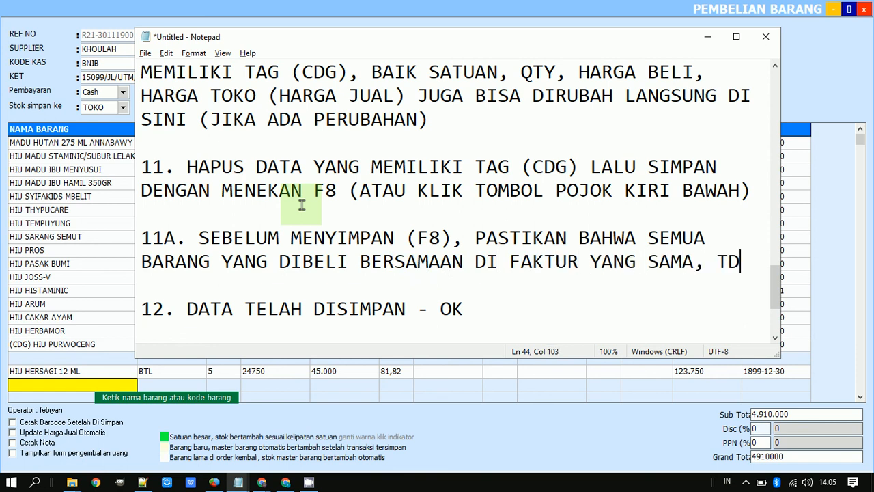
- Complete instruction 11A with the words "TIDAK MEMILIKI PERUBAHAN HARGA."
key("BackSpace")
type("IDAK MEMILK")
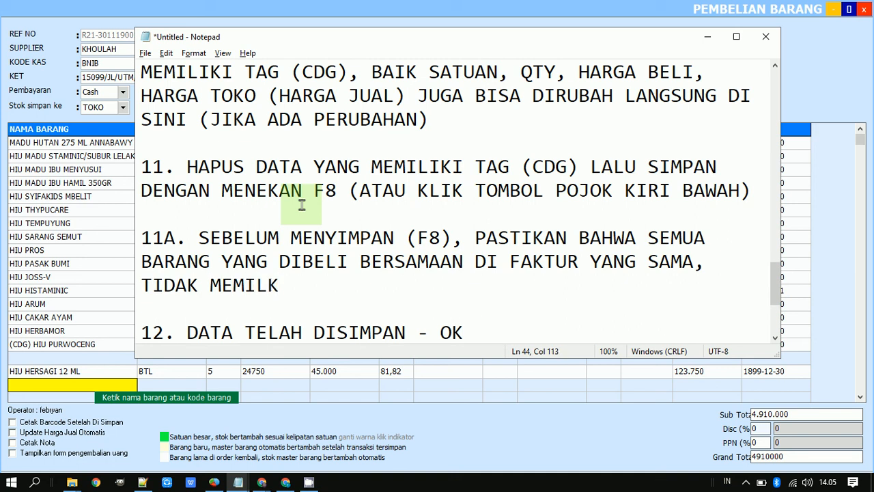
key("BackSpace")
type("IKI PERUBAHAN H")
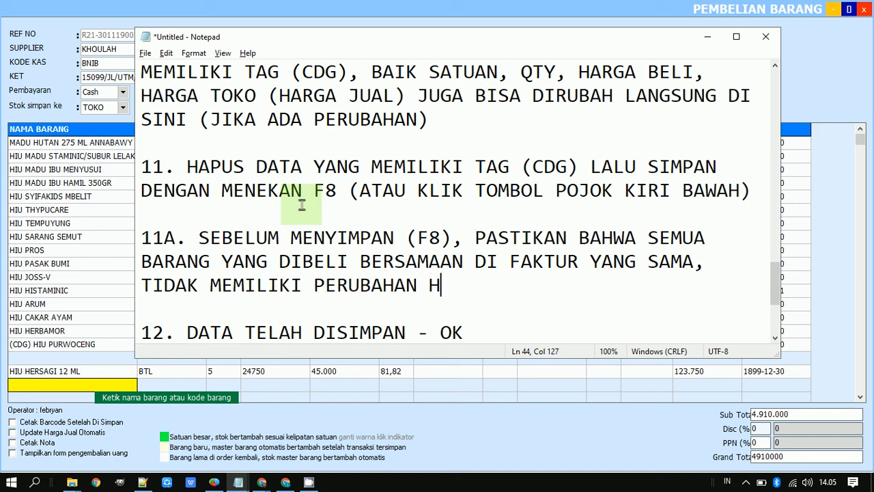
type("ARGA.")
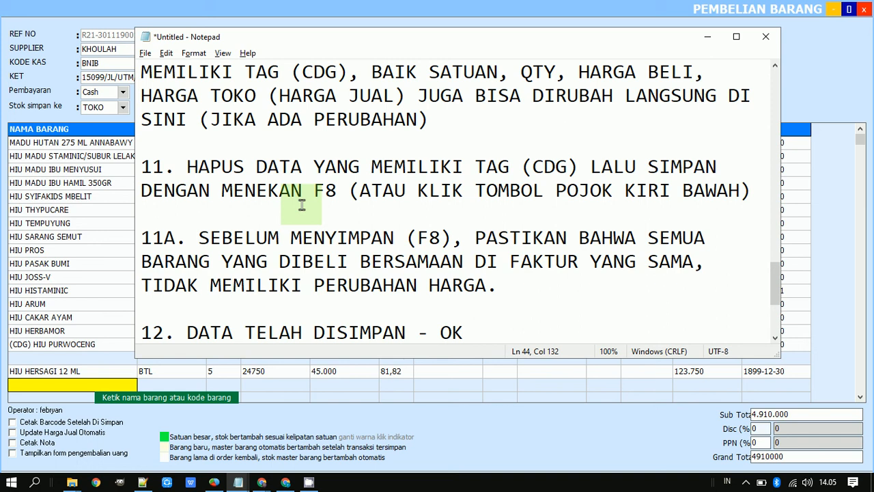
- Highlight the text of 11A from PASTIKAN onward, then switch to the purchase form and point out its KET invoice reference
key("shift+Up")
key("shift+Up")
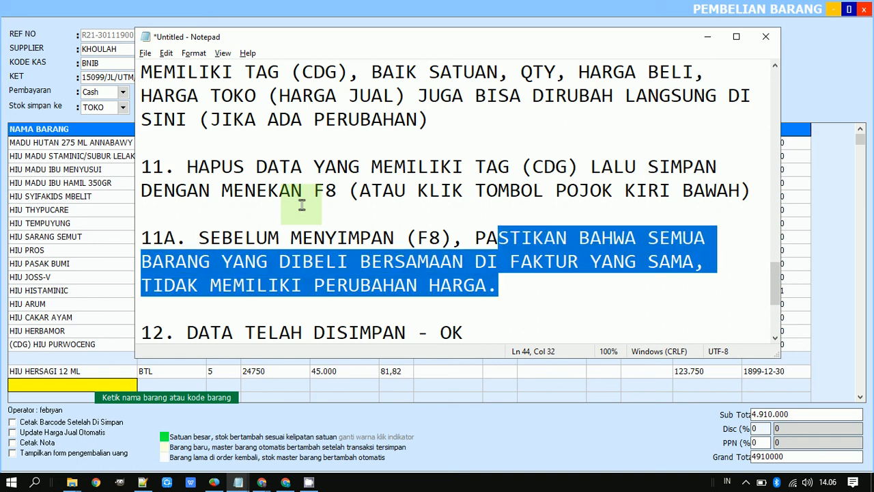
key("shift+Left")
key("shift+Left")
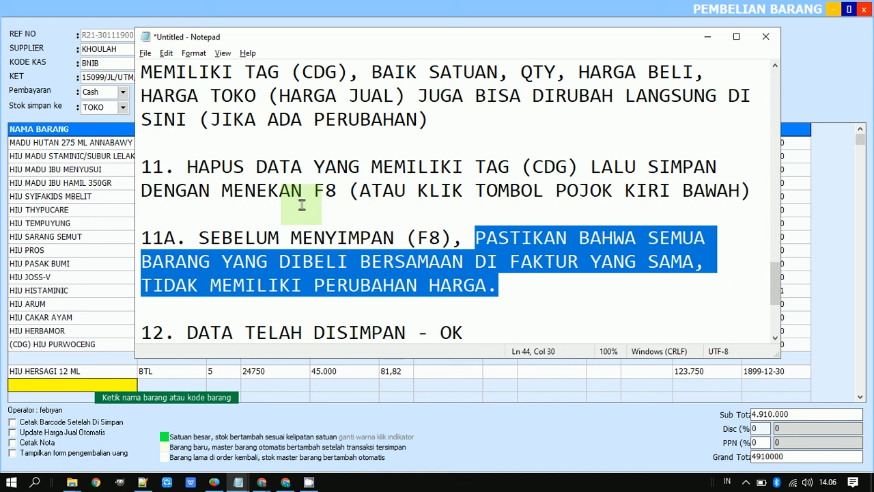
key("alt+Tab")
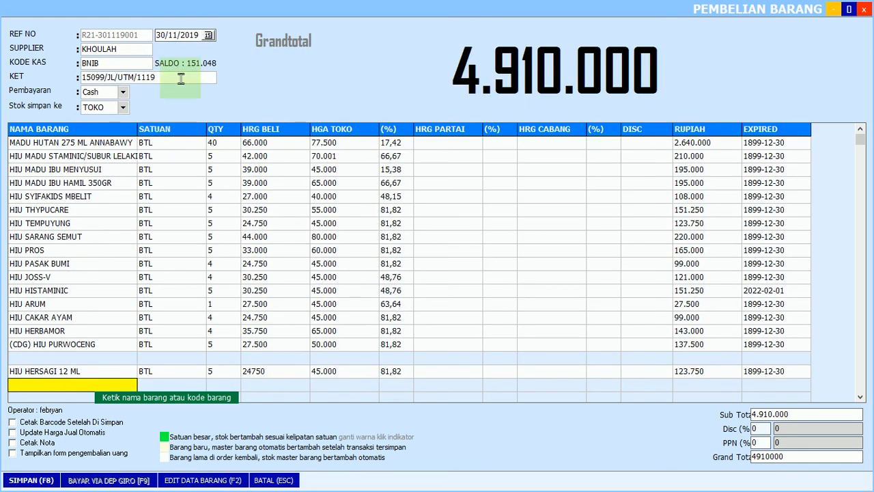
left_click_drag(139, 73, 64, 71)
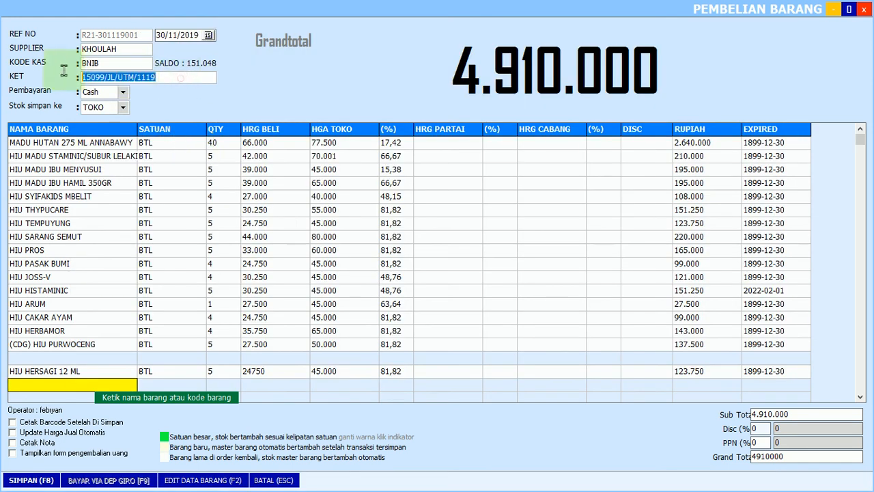
left_click(95, 356)
- Switch back to Notepad and add a new line after instruction 11A
key("alt+Tab")
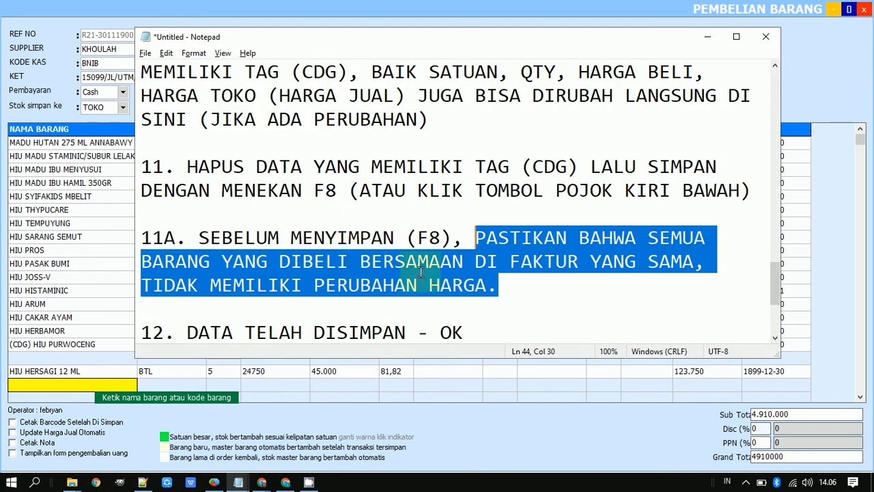
left_click(507, 282)
key("Return")
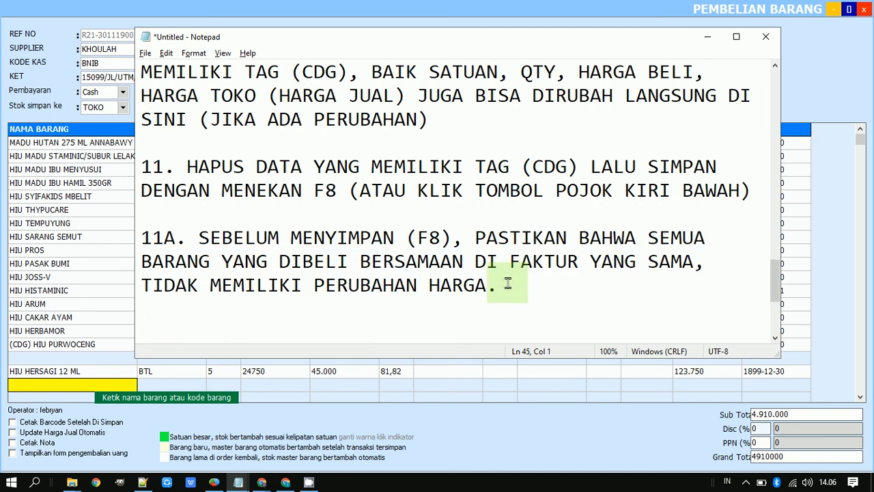
- Return to the purchase form and search the item list by name for "275 ML ANN" from the empty row above HIU HERSAGI 12 ML
key("alt+Tab")
left_click(114, 361)
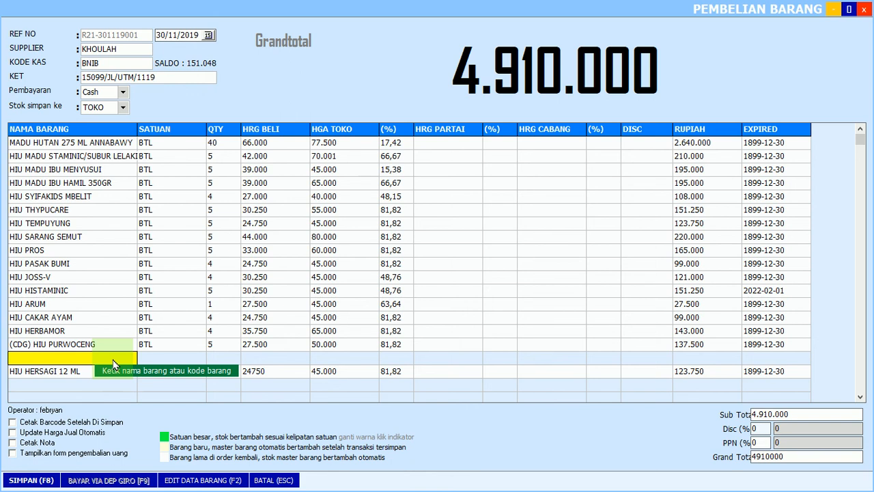
key("Return")
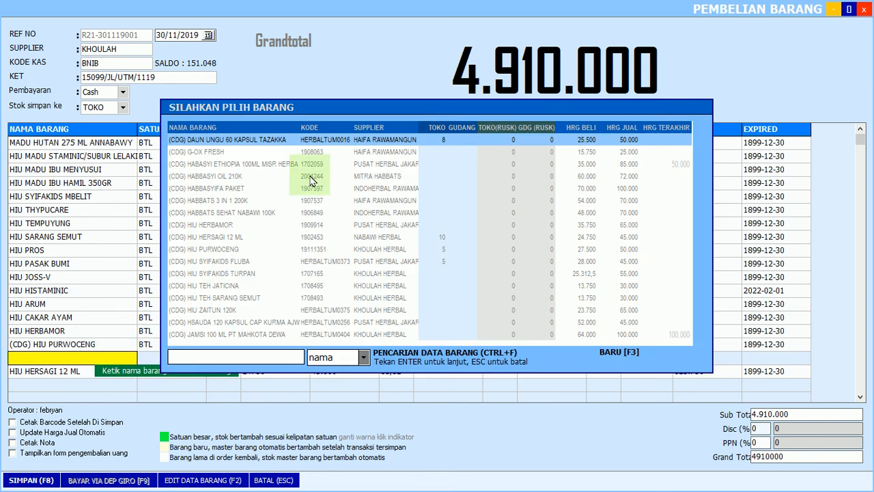
left_click_drag(266, 109, 305, 140)
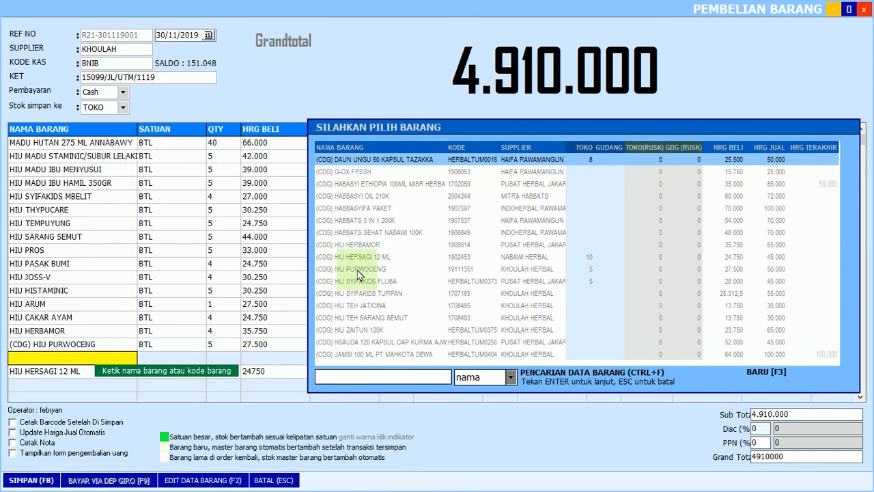
left_click(377, 377)
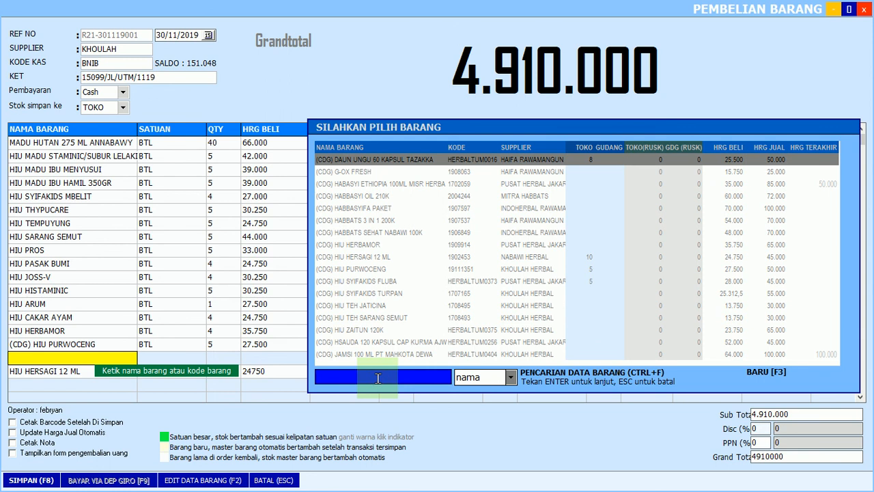
type("275 ML ANN")
key("Return")
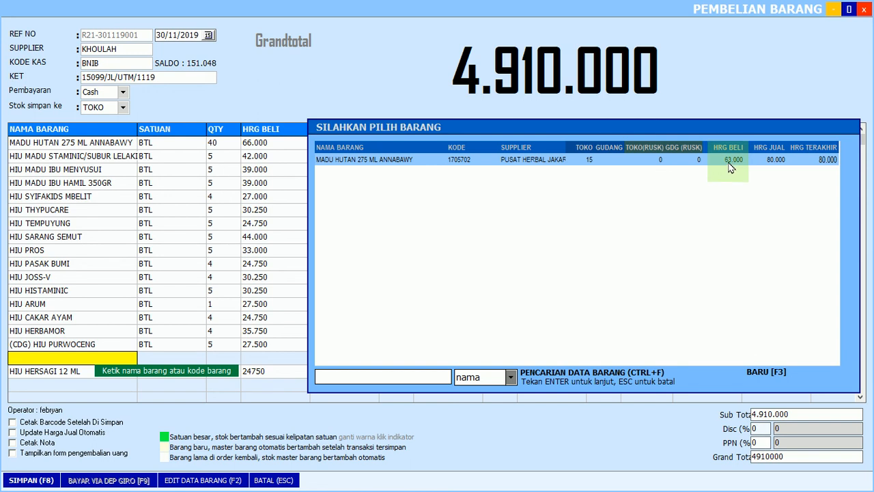
- Open a new Notepad document, close the item list in the purchase form, and note "MADU HUTAN 275 ML ANNABAWY 63.000" in the new document
key("super+r")
type("NOTEPAD")
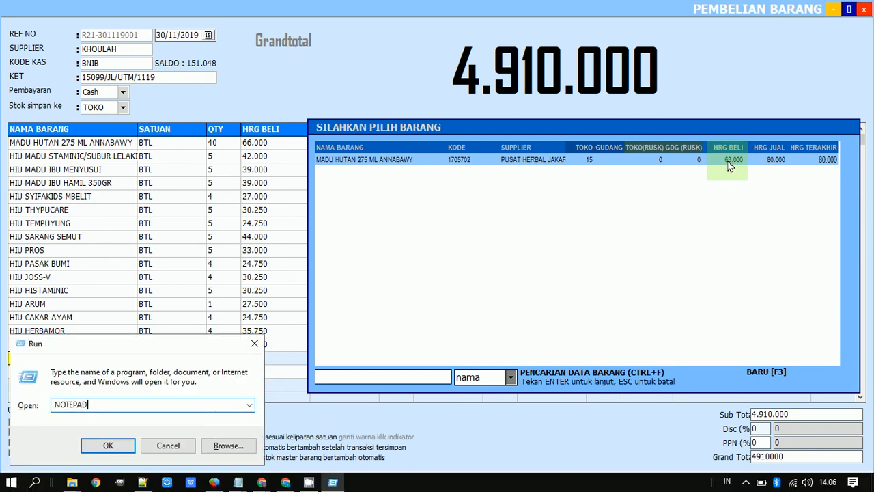
key("Return")
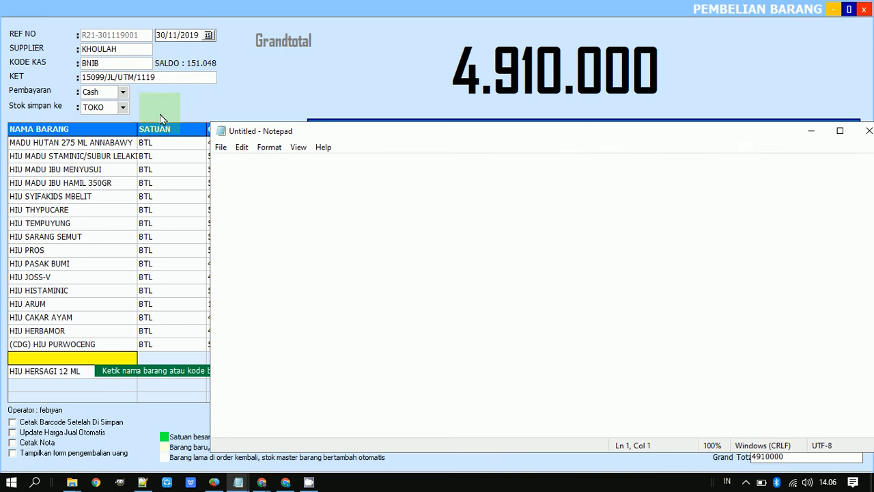
left_click(107, 144)
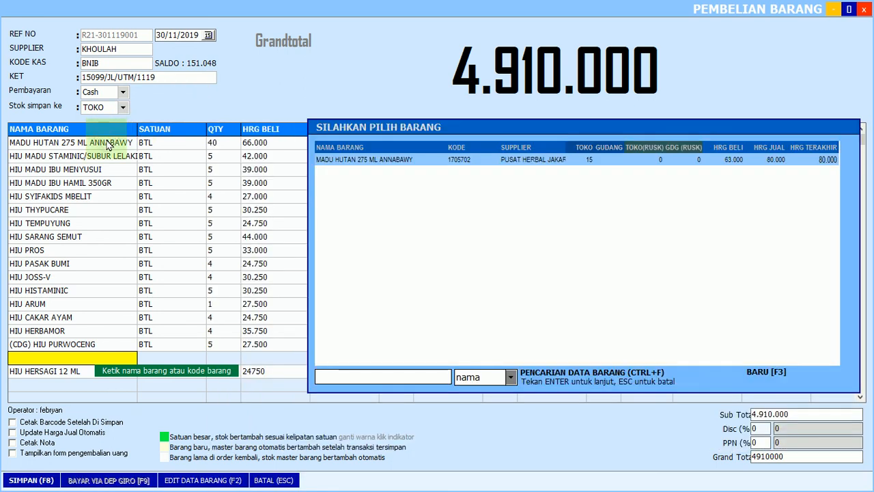
key("Escape")
key("alt+Tab")
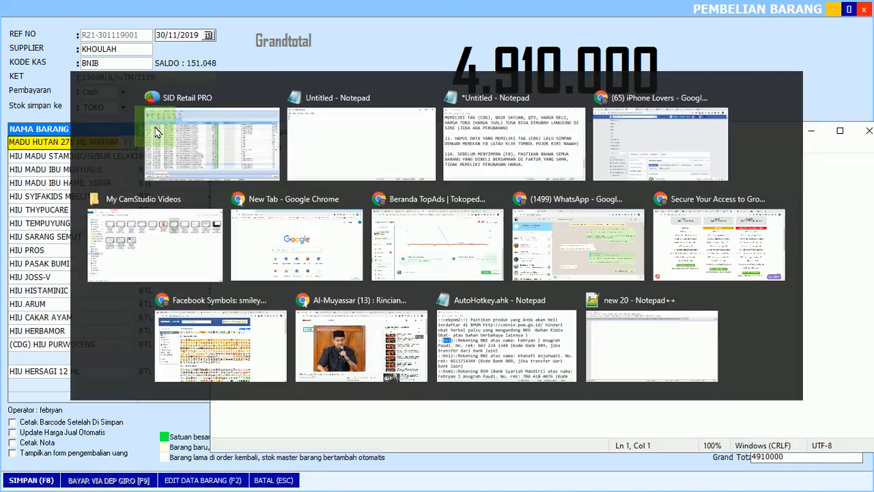
type("MADU HUTAN 275 ML ANNABAWY")
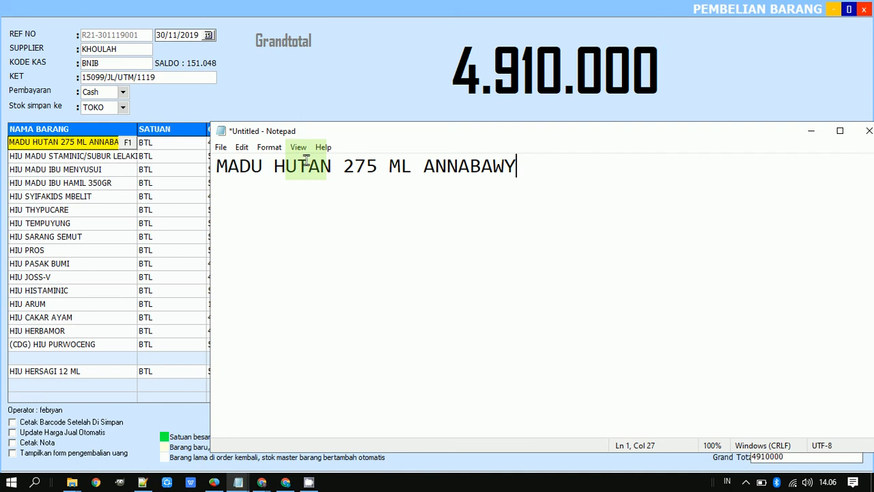
type("63.000")
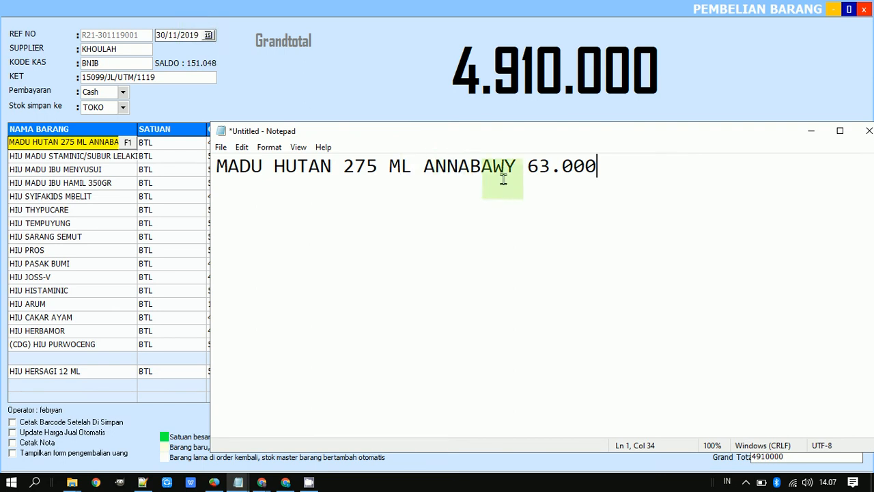
- Return to the purchase form and search the item list by name for "MADU STAMINIC" from the empty row above HIU HERSAGI 12 ML
key("alt+Tab")
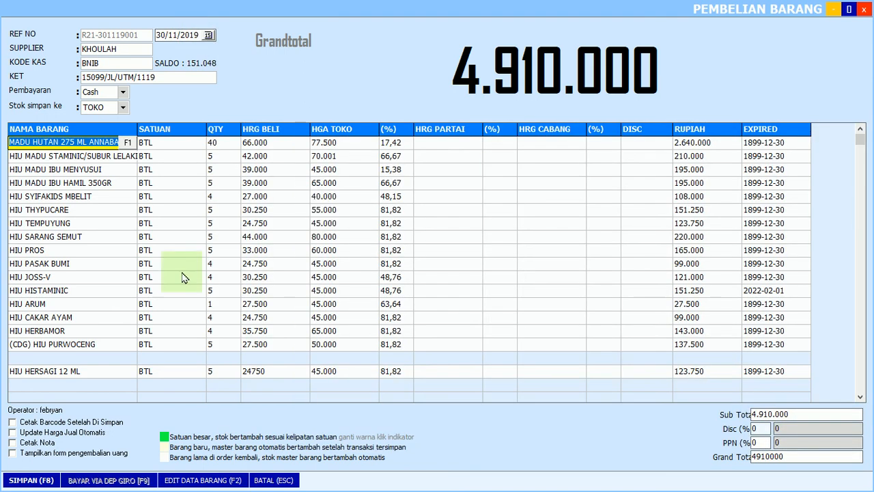
left_click(107, 357)
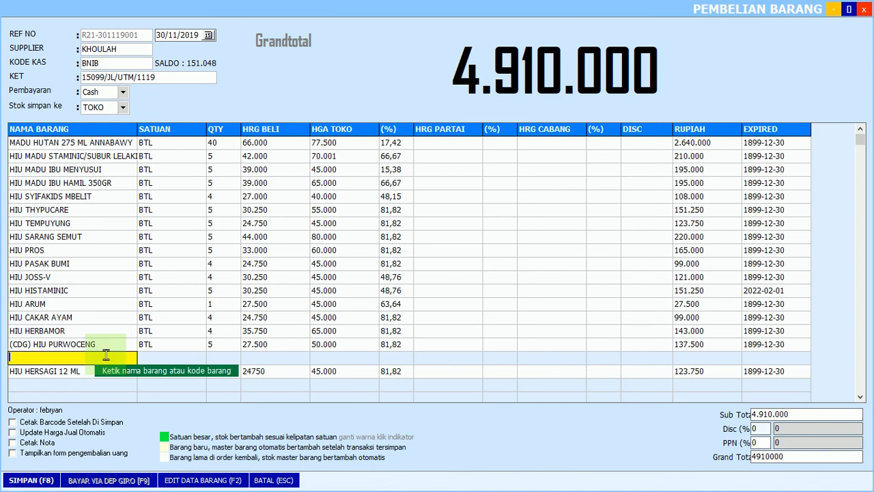
key("Return")
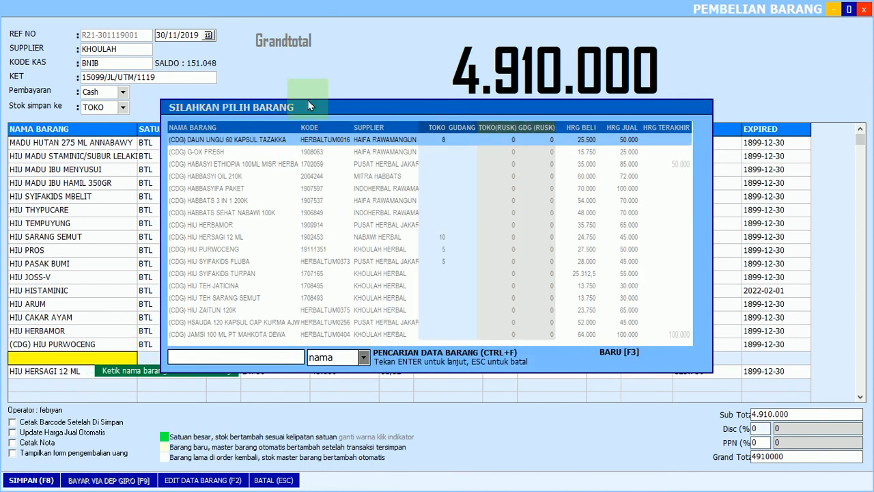
left_click_drag(309, 106, 565, 108)
left_click(523, 349)
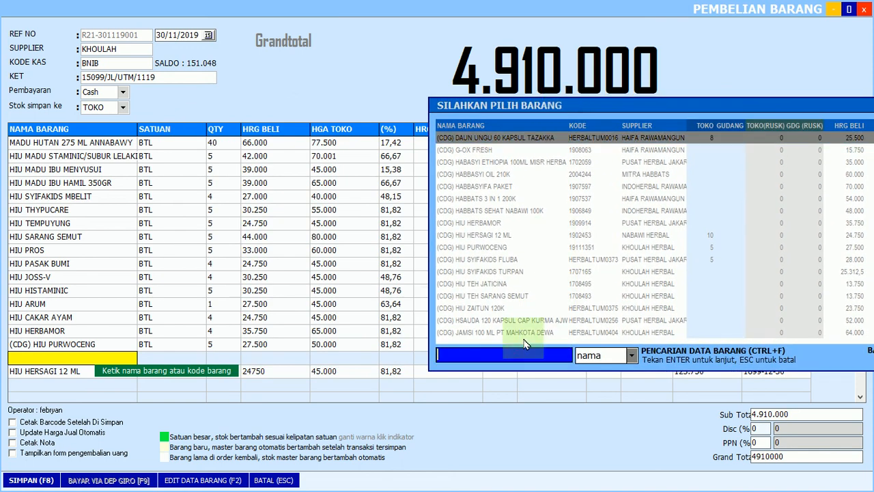
type("MADU STAMINIC")
key("Return")
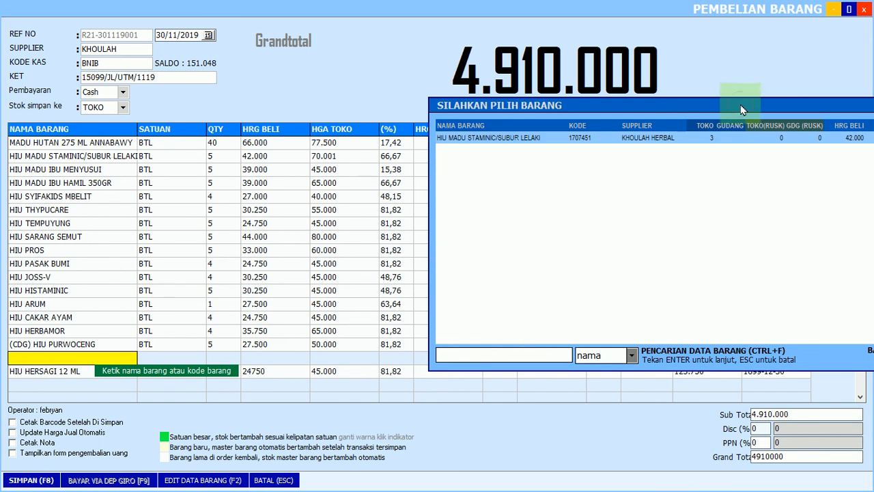
left_click_drag(743, 111, 622, 122)
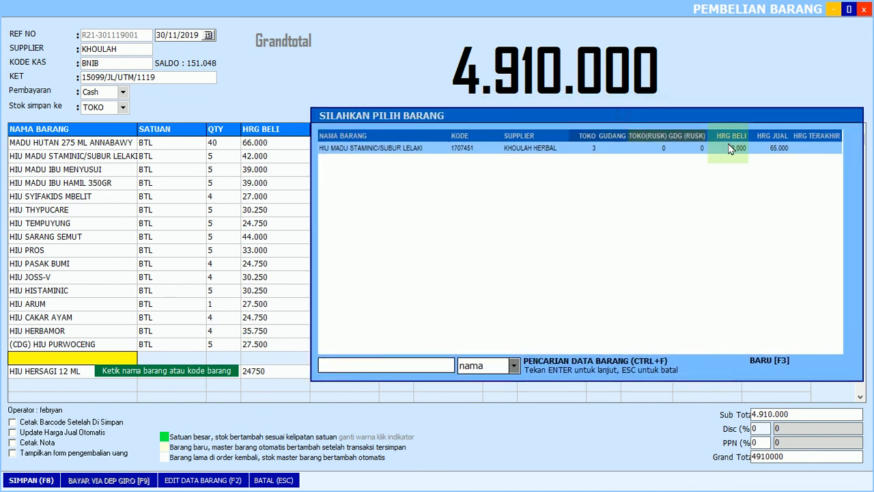
- Search the item list by name for "HIU MADU IBU" and select HIU MADU IBU MENYUSUI to check its purchase price
left_click(369, 363)
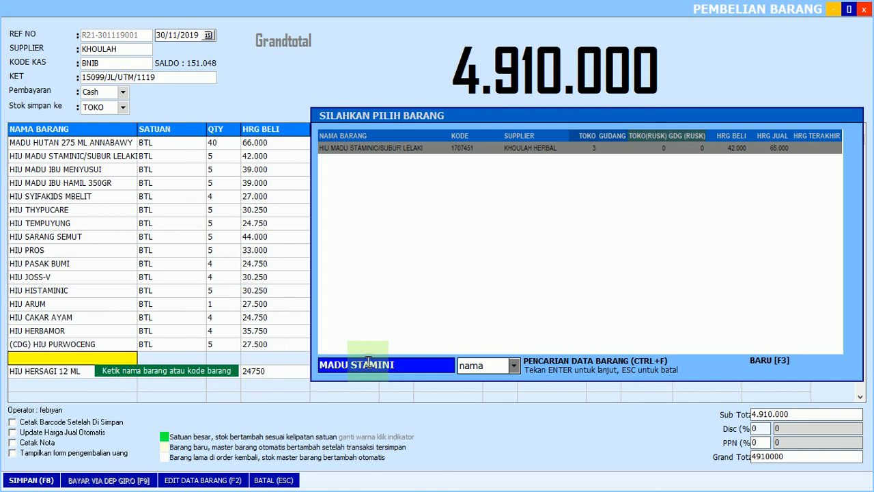
key("Home")
key("shift+End")
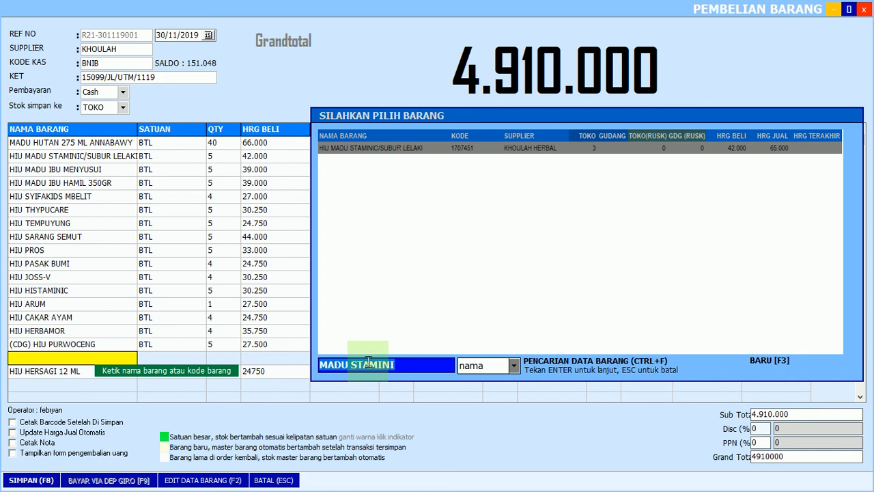
type("HIU MADU IBU")
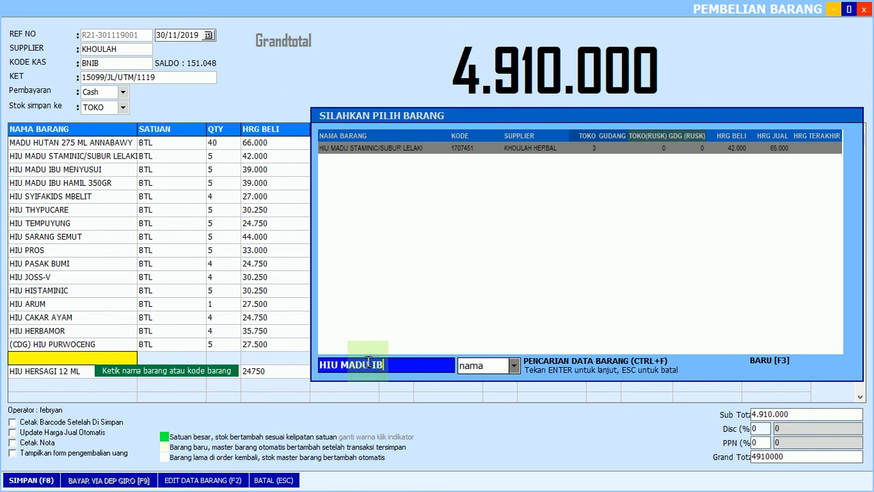
key("Return")
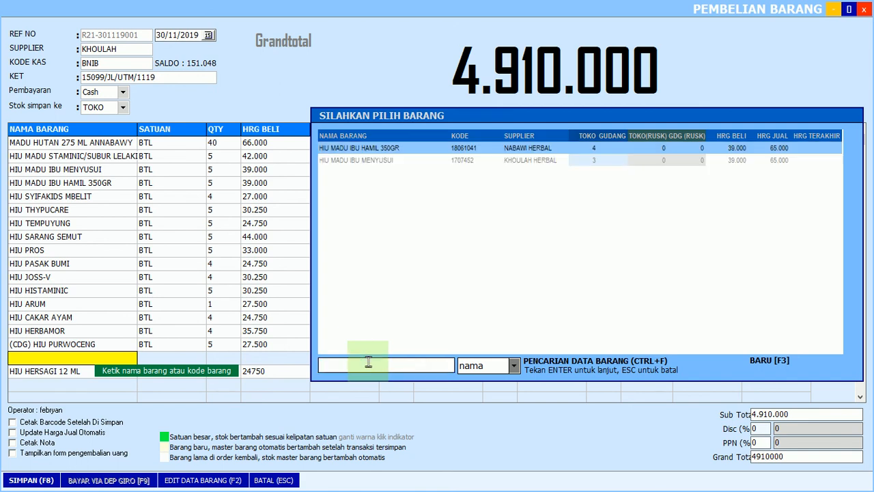
left_click(538, 161)
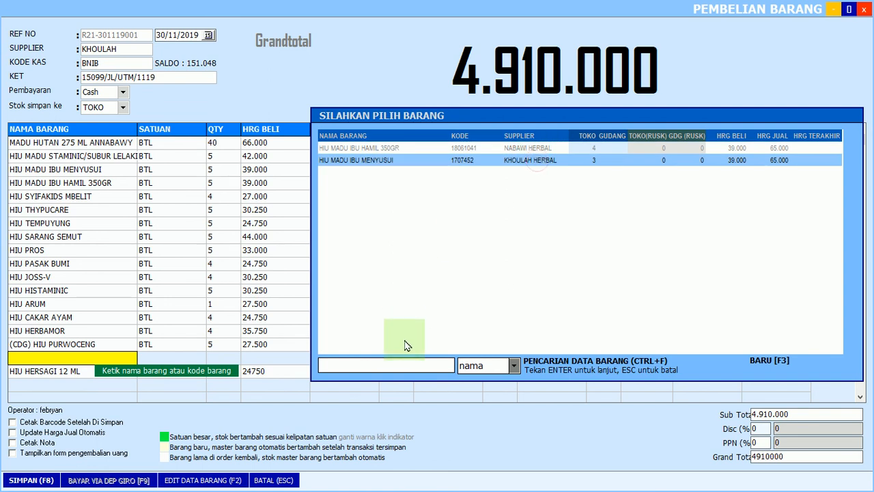
left_click(413, 364)
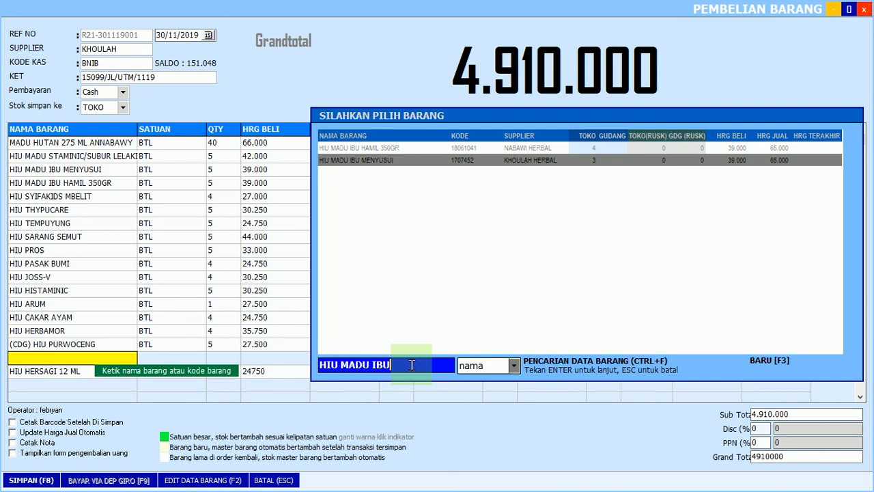
- Switch to the price-change notes in Notepad, select all their entries, and bring up the Notepad document with the numbered instructions
key("alt+Tab")
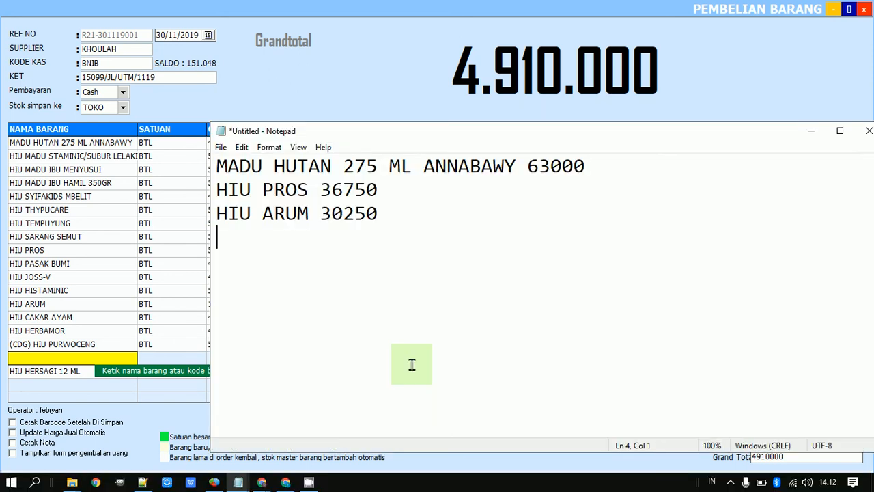
key("ctrl+a")
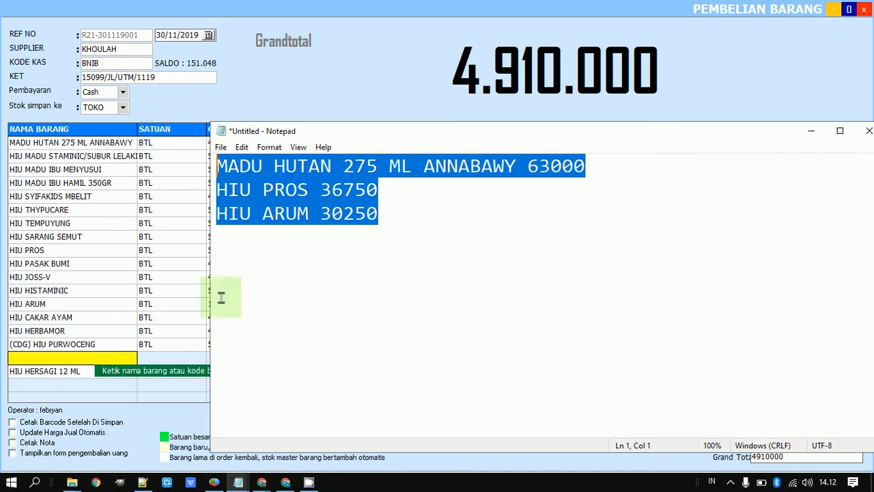
key("alt+Tab")
key("alt+Tab")
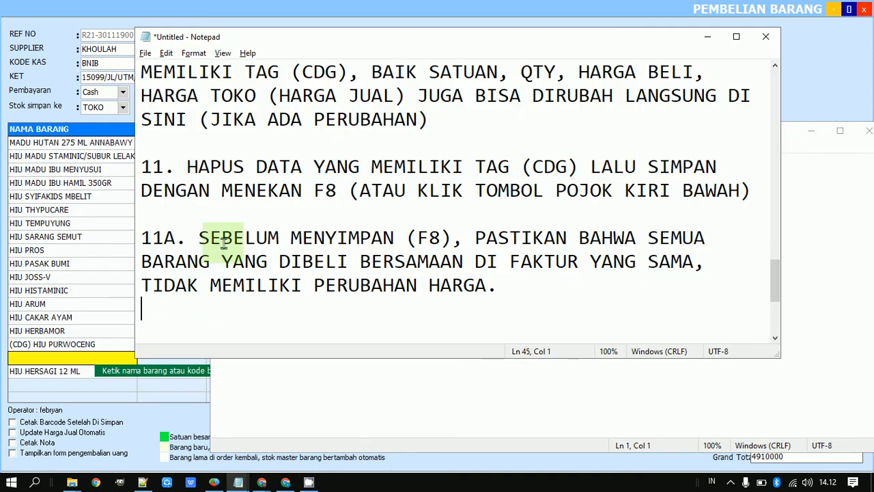
- Remove the extra blank line between instructions 11A and 12
scroll(223, 244, "down", 1)
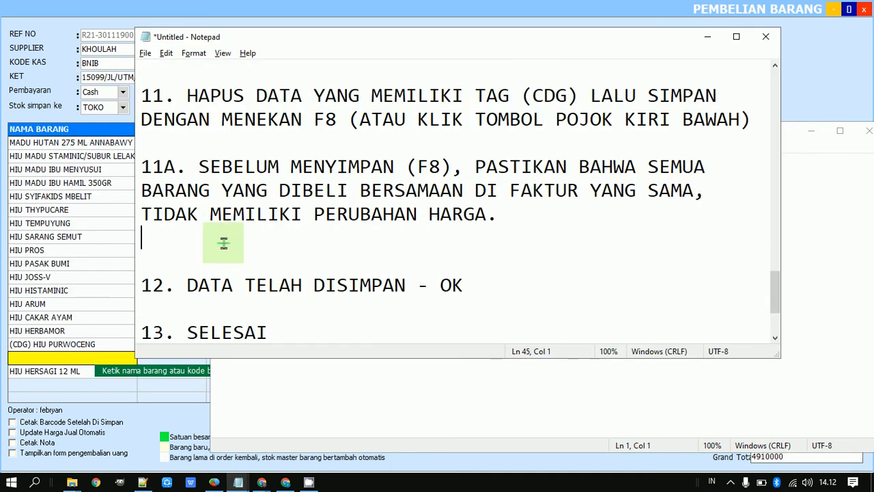
left_click(151, 167)
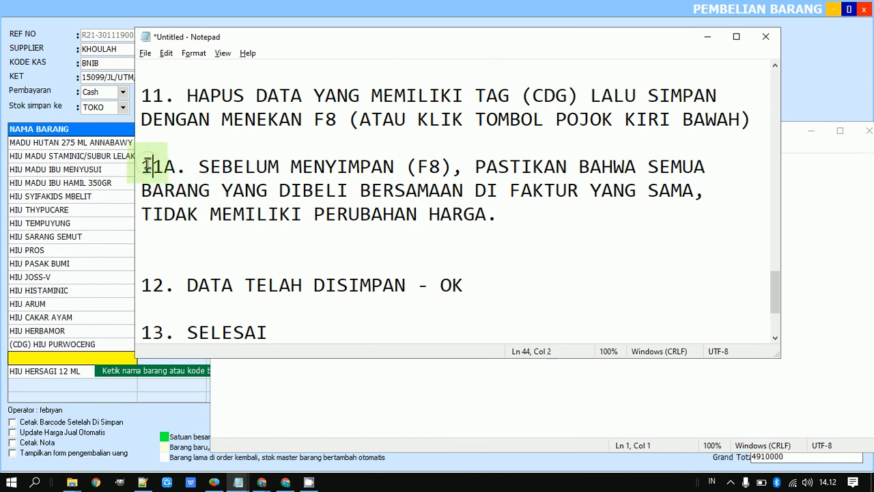
key("Down")
key("Down")
key("Down")
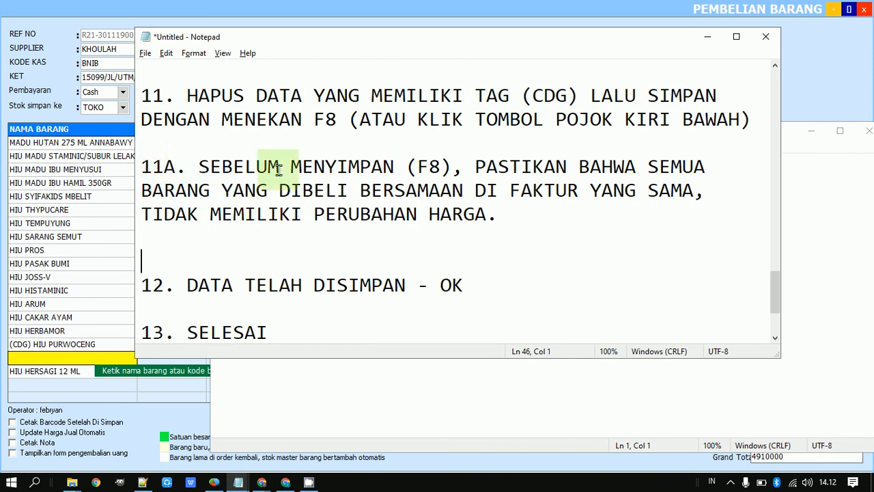
key("BackSpace")
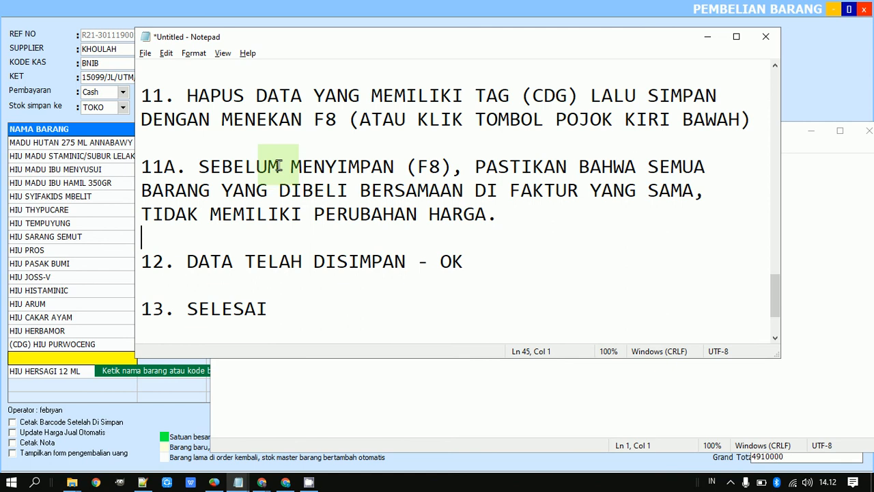
- Highlight instruction 11's text from F8 onward and add "JIKA ADA PERBEDAAN, BUAT CATATAN, JIKA TIDAK ADA, BISA LANGSUNG DISIMPAN." below 11A
left_click(314, 119)
key("shift+End")
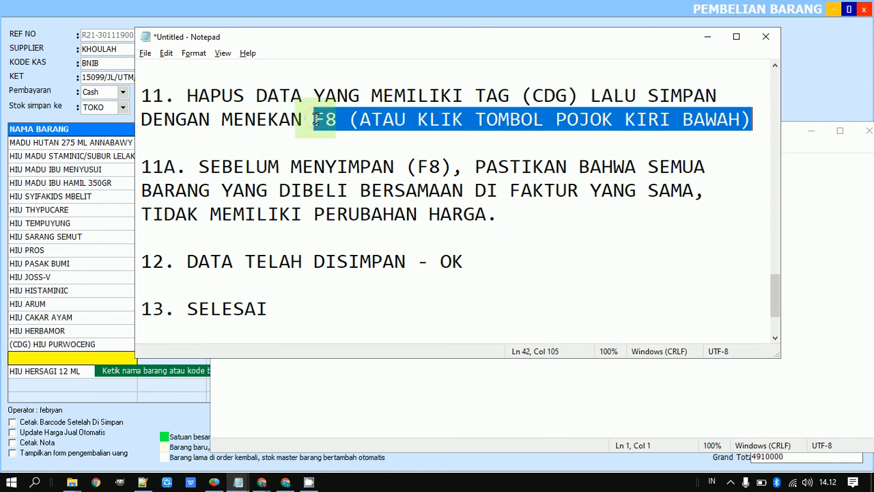
left_click(241, 238)
key("Return")
type("JIKA")
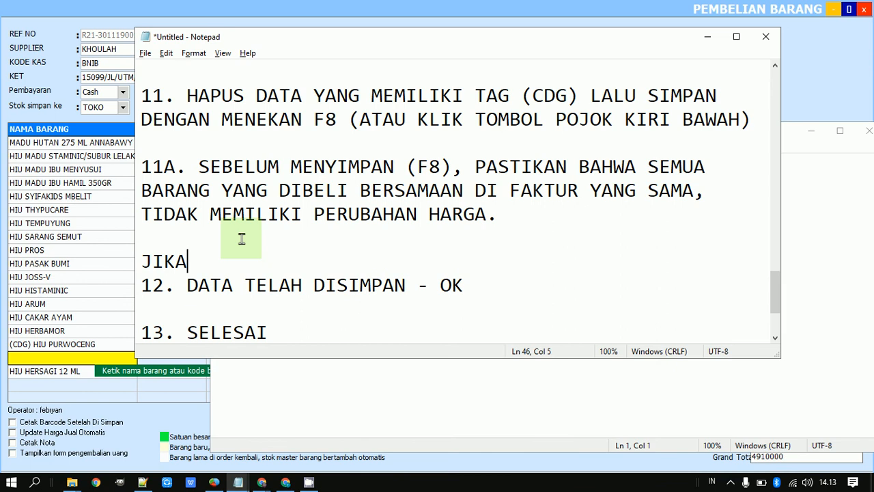
type(" ADA PERBEDAAN")
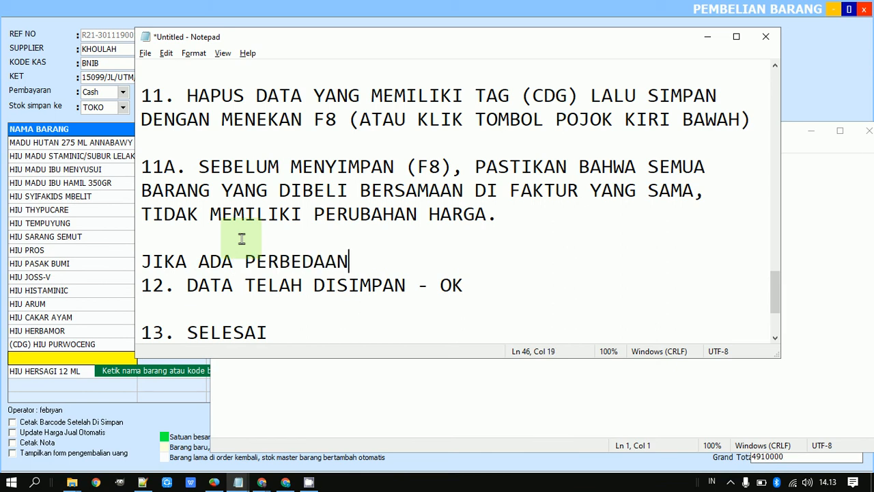
type(", BUAT CATATA")
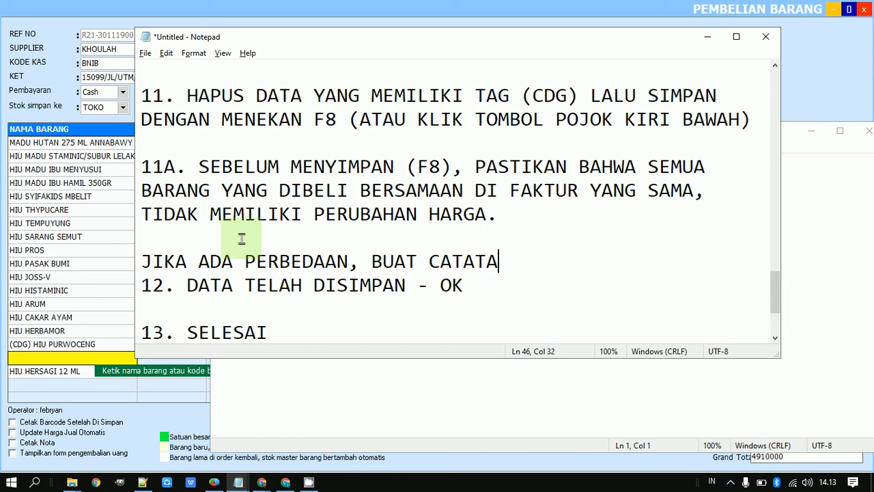
type("N, JIKA TIDAK ADA")
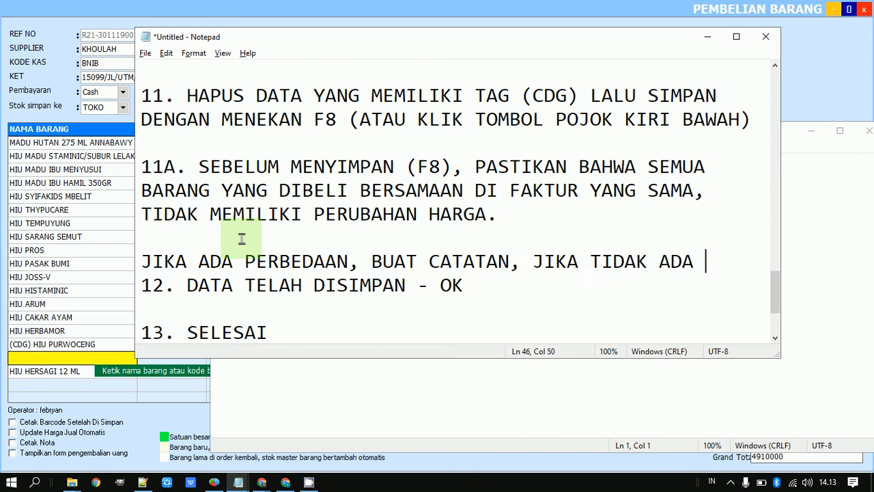
key("BackSpace")
type(", BISA LANGSUNG DISIMPAN.")
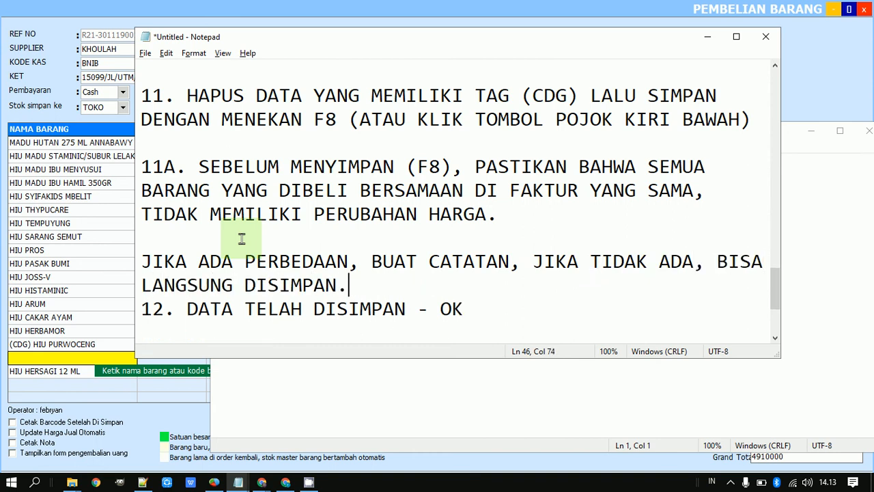
key("Return")
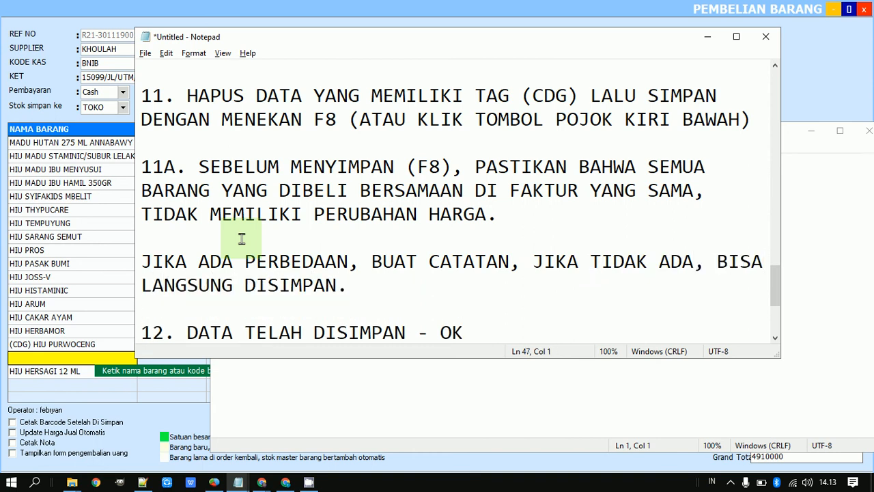
- Replace the new sentence's final period with ", TEKAN F8 (ATAU KLIK TOMBOL POJOK KIRI BAWAH)" and add blank lines after it
key("BackSpace")
key("BackSpace")
type(", TEKAN ")
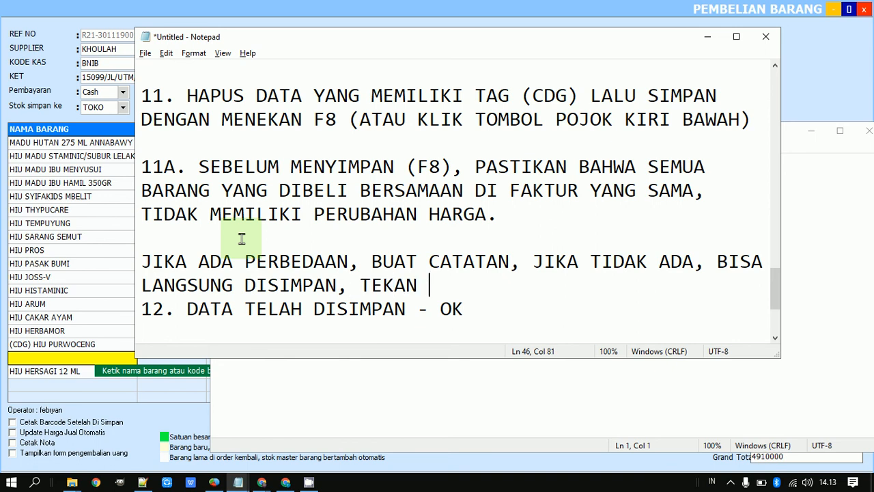
type("F8 (ATAU KLIK TOMBOL POJOK KIRI BAWAH)")
key("Return")
key("Return")
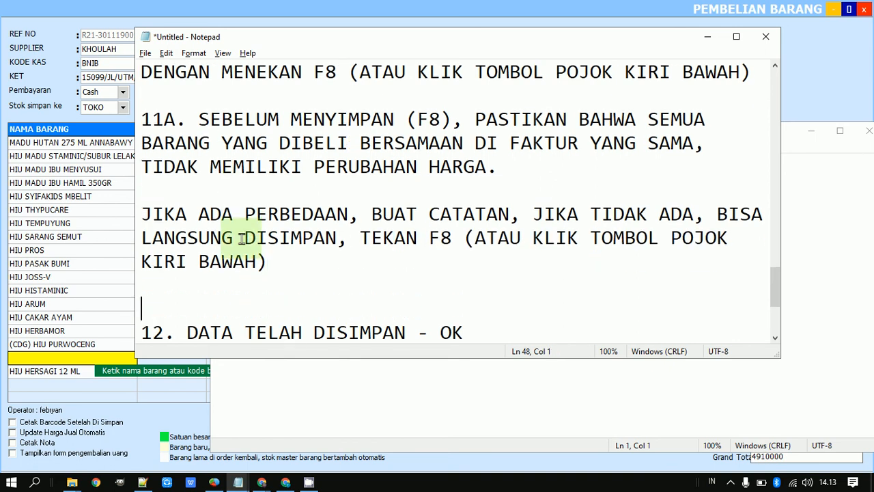
- Return to the purchase form, try to save the KHOULAH purchase with cash code BNIB, and dismiss the error
left_click(95, 352)
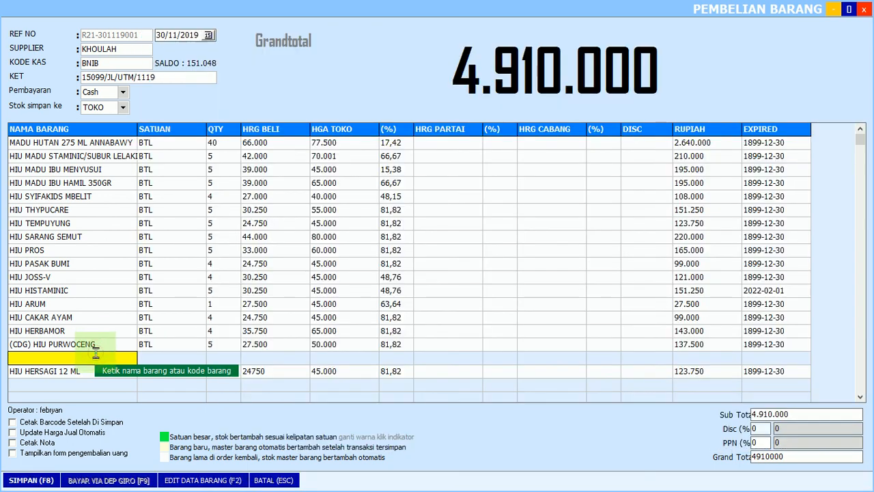
left_click(41, 482)
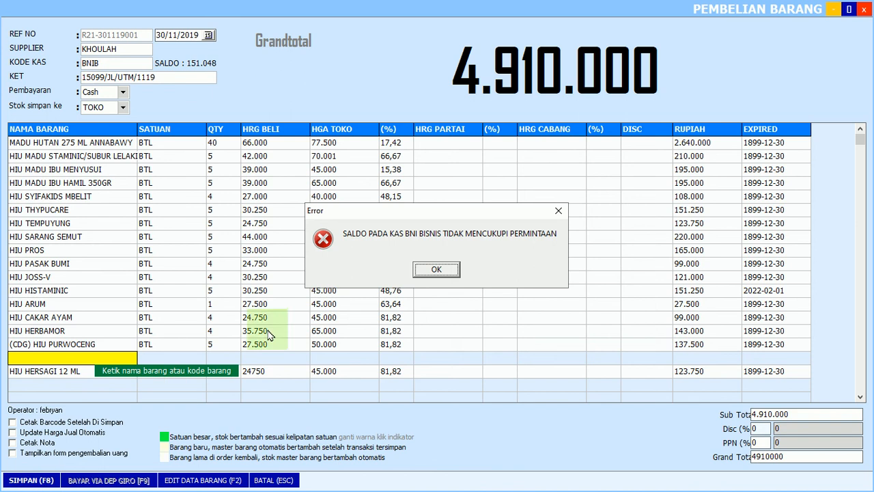
left_click(421, 272)
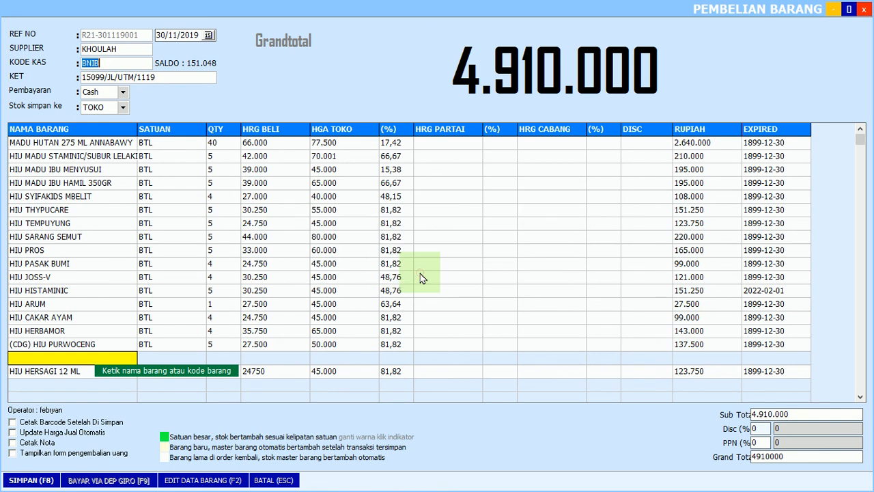
- Save the KHOULAH purchase, then return to instructions 12 and 13 in Notepad
left_click(52, 484)
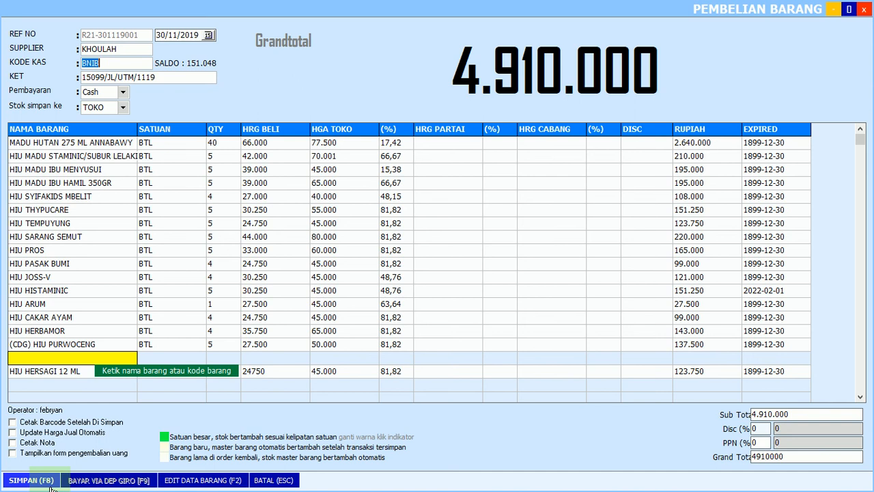
left_click(52, 484)
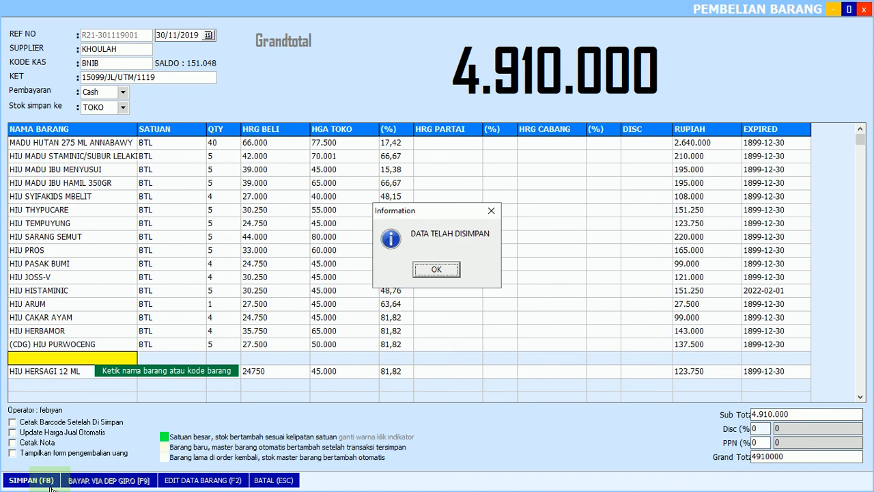
left_click(435, 269)
key("alt+Tab")
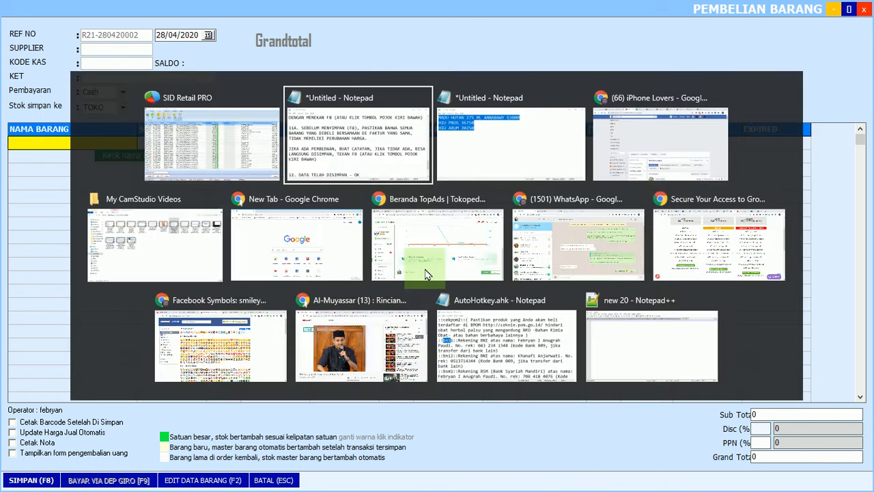
scroll(425, 274, "down", 2)
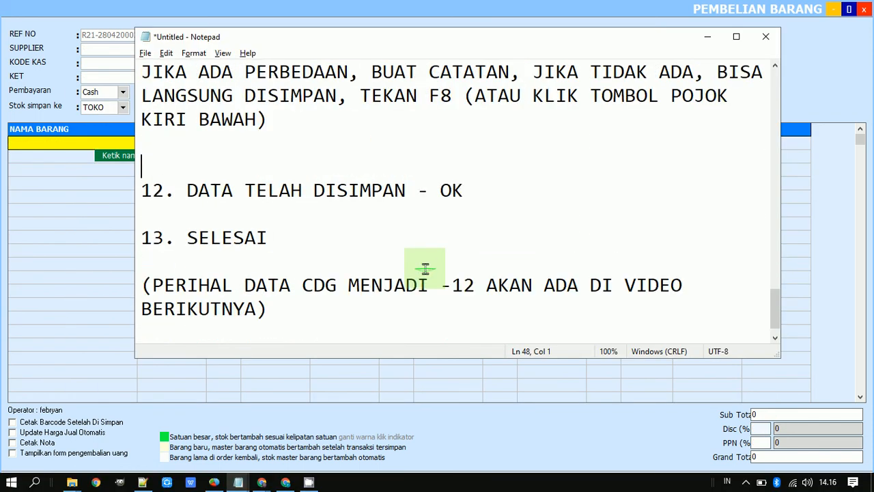
- Highlight instructions 12 and 13, then delete one of the blank lines above instruction 12
key("shift+Down")
key("shift+Down")
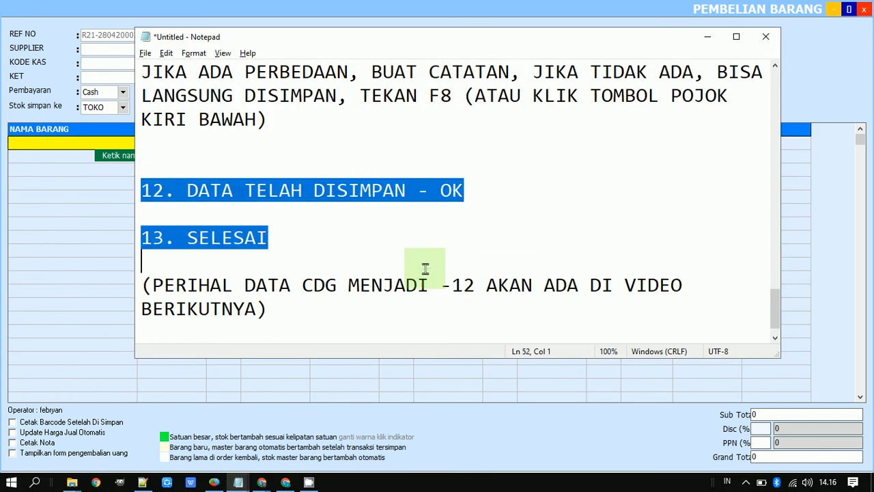
scroll(434, 227, "down", 1)
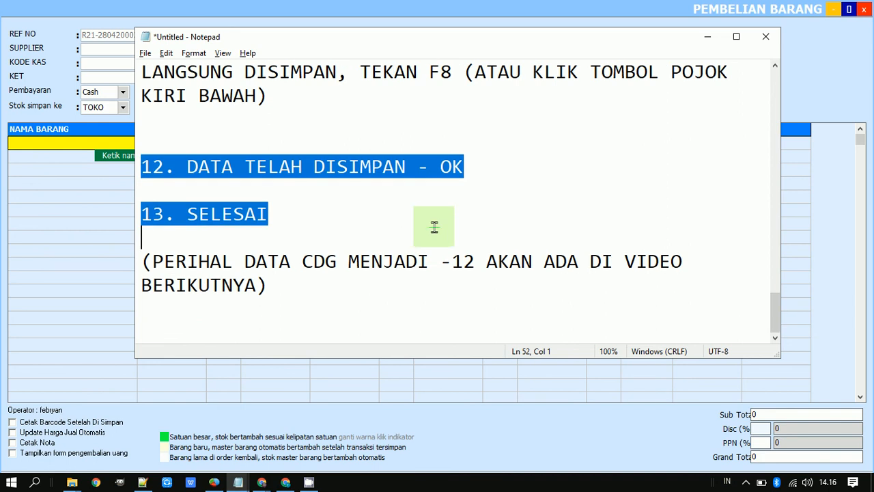
left_click(386, 242)
left_click(385, 125)
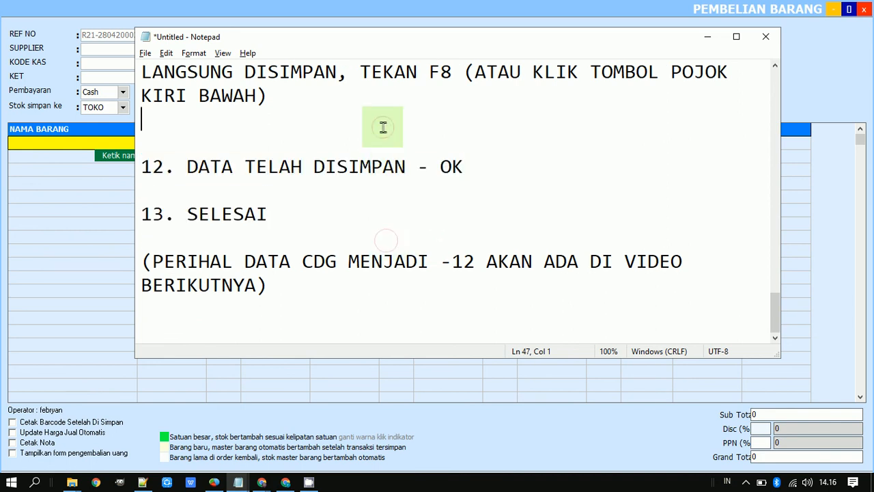
key("Delete")
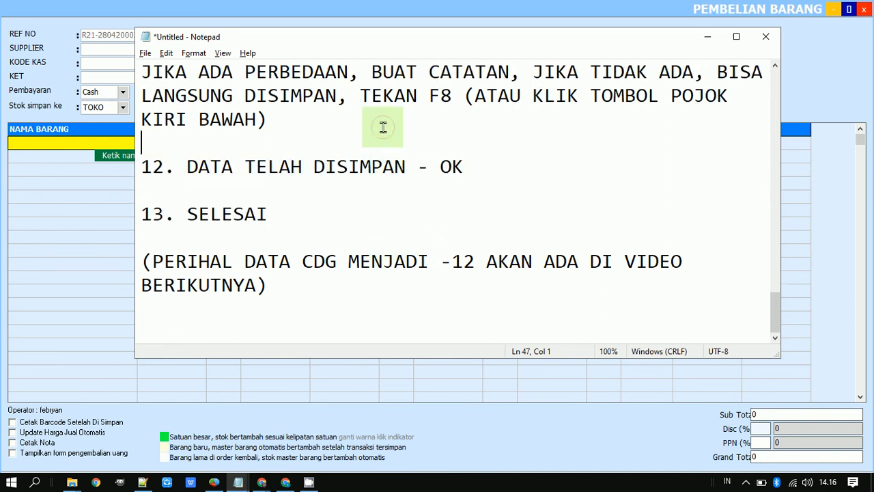
- Delete the closing note "(PERIHAL DATA CDG MENJADI -12 AKAN ADA DI VIDEO BERIKUTNYA)" below instruction 13
left_click(321, 238)
key("Down")
key("shift+Down")
key("shift+Down")
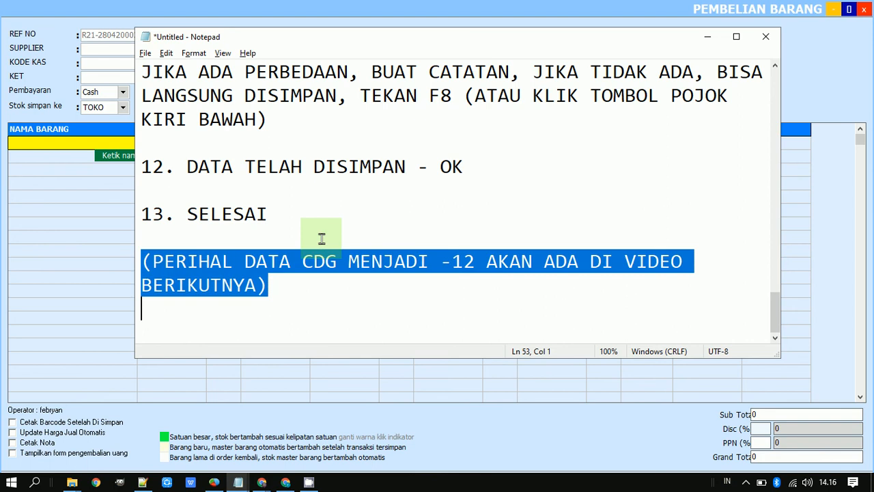
key("Delete")
- Bring up the price-change notes, close the blank purchase form, and return to the notes
key("alt+Tab")
key("Tab")
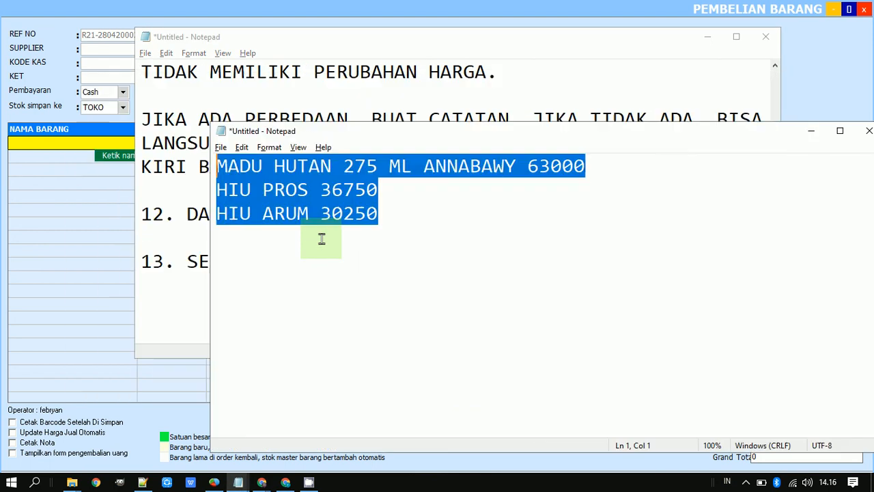
left_click(475, 6)
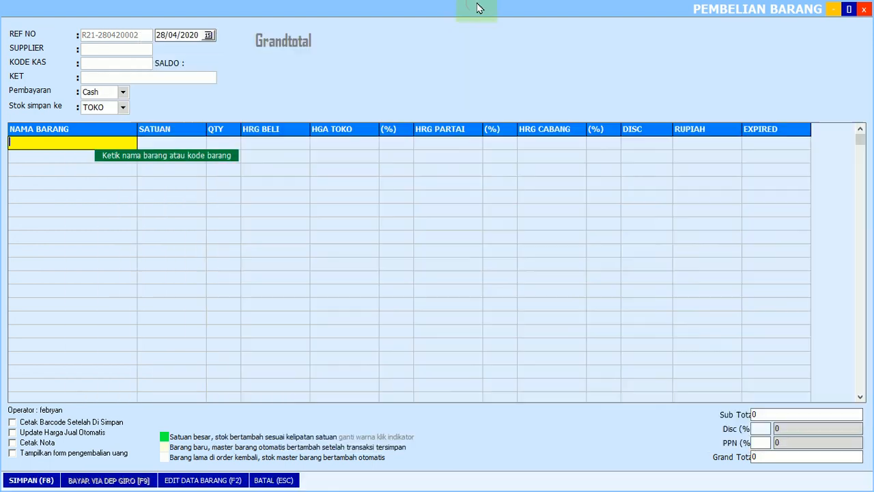
left_click(864, 9)
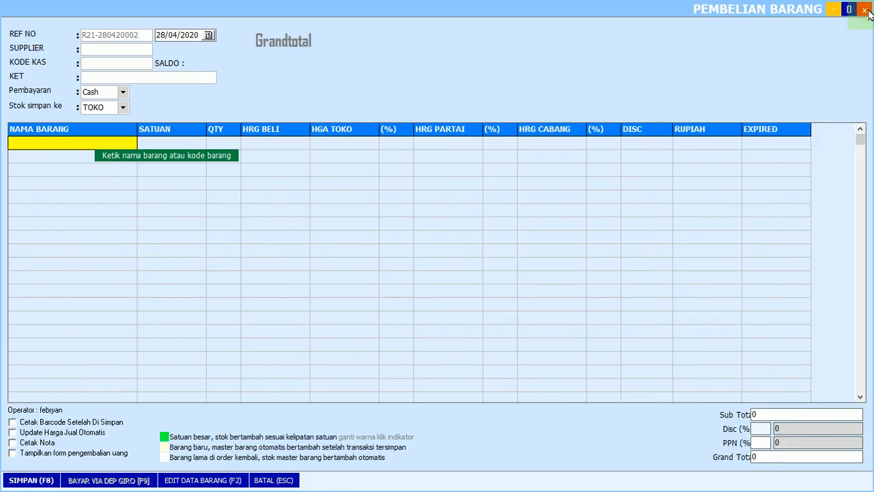
key("alt+Tab")
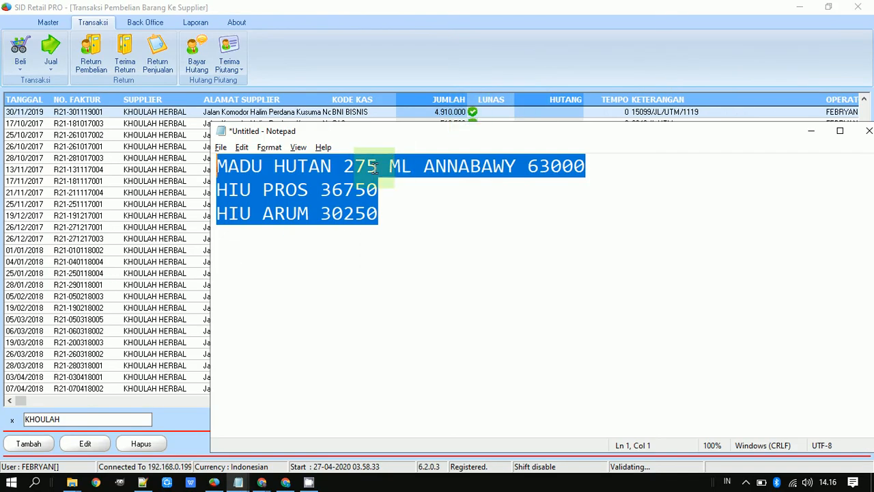
- Open the item master data in SID Retail PRO and check the 14/12/2019 purchase record of (CDG) HIU HERSAGI 12 ML
left_click(48, 23)
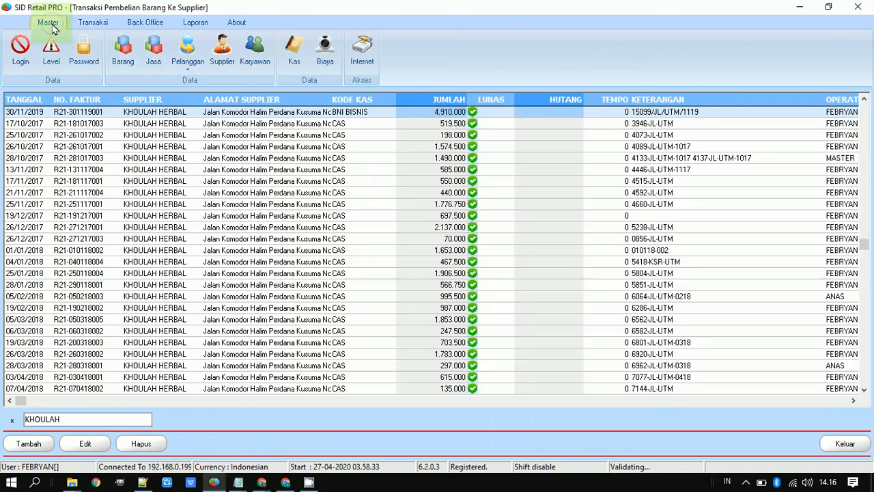
left_click(125, 59)
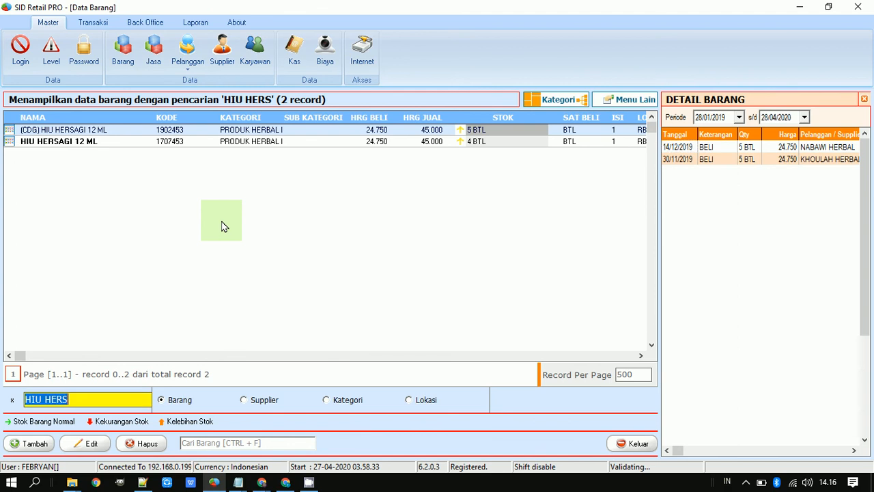
left_click(681, 152)
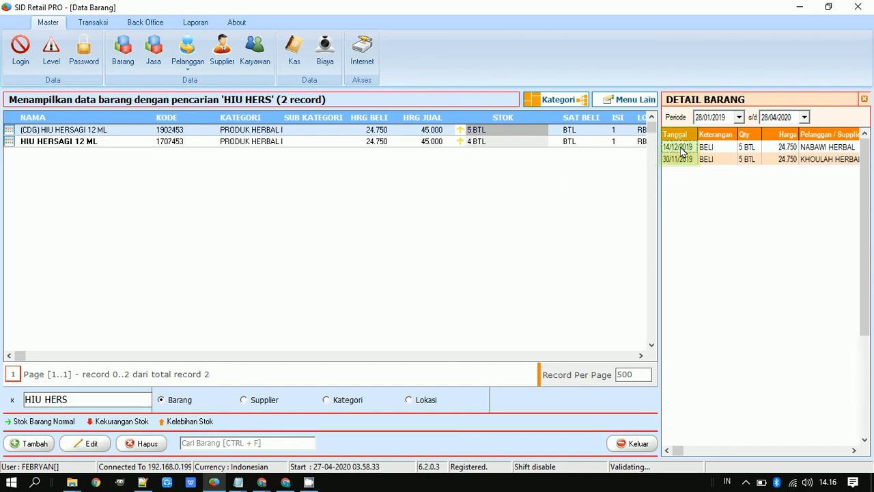
- Search the direct purchase transactions for NABAWI and open the NABAWI HERBAL purchase dated 14/12/2019
left_click(95, 24)
left_click(29, 69)
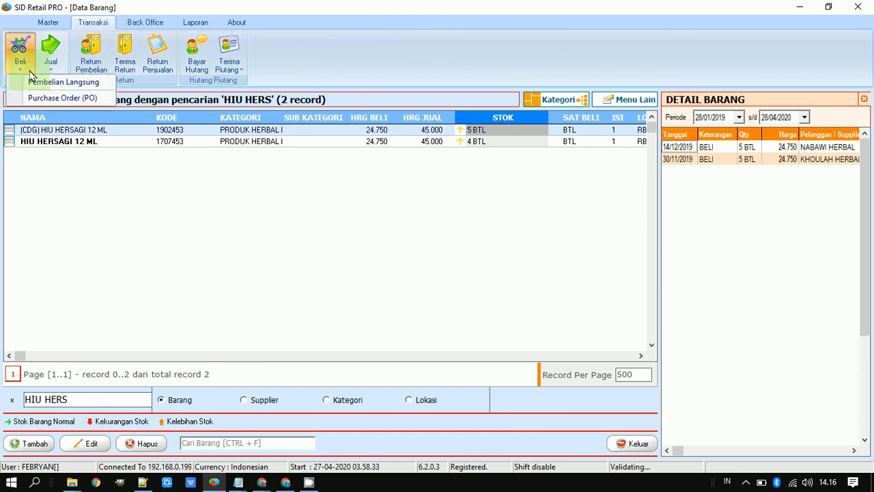
left_click(28, 82)
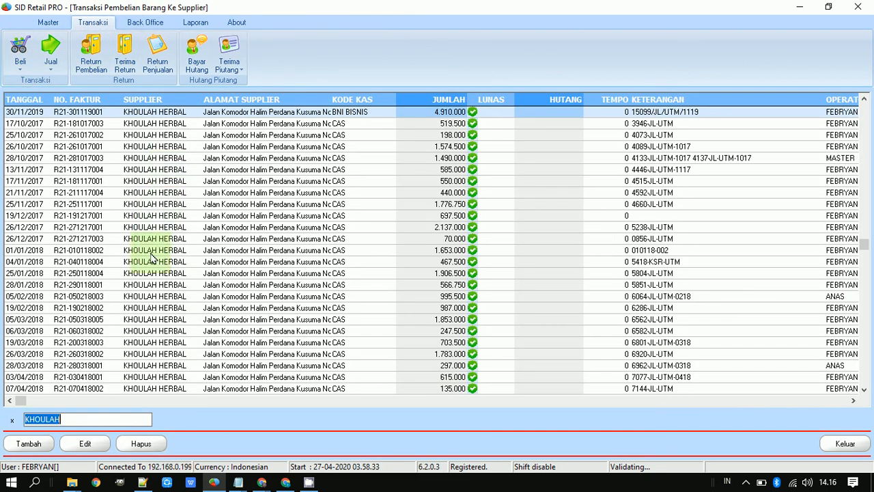
type("NABAW")
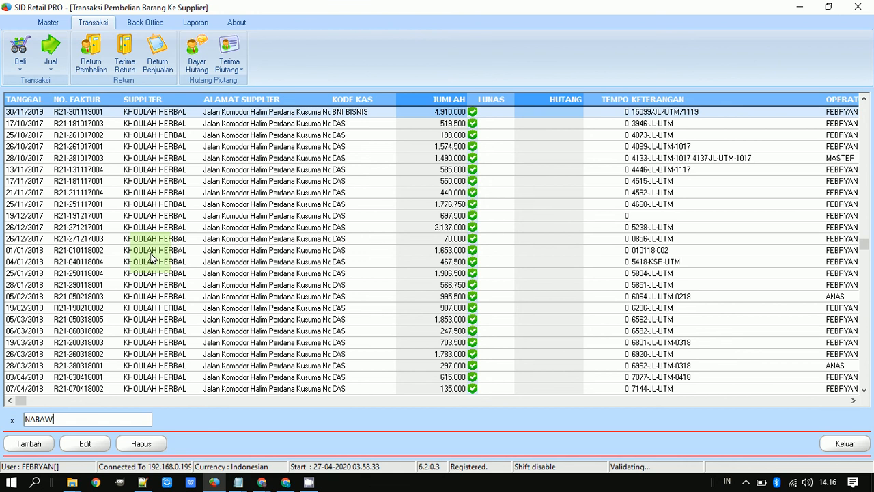
type("I")
key("Return")
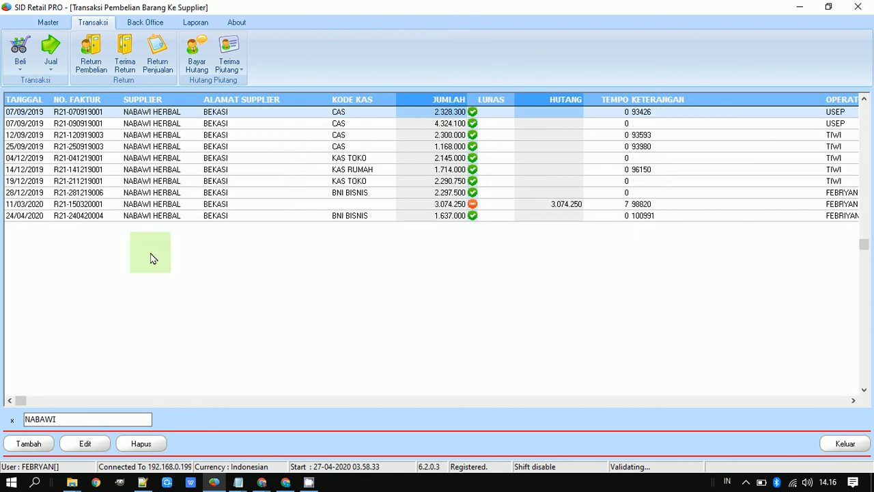
left_click(164, 215)
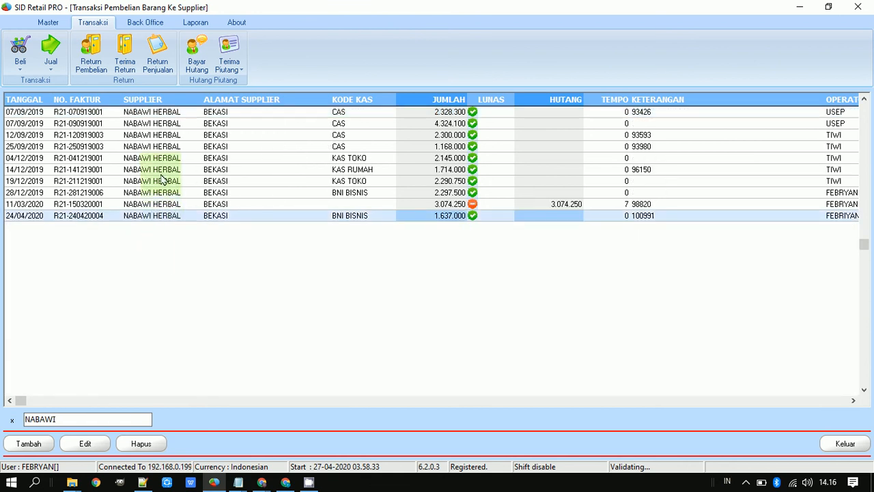
left_click(164, 171)
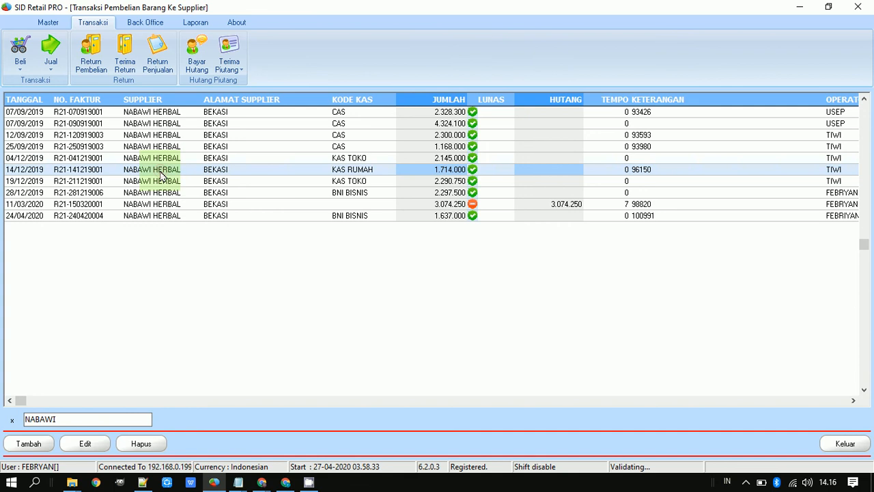
double_click(161, 175)
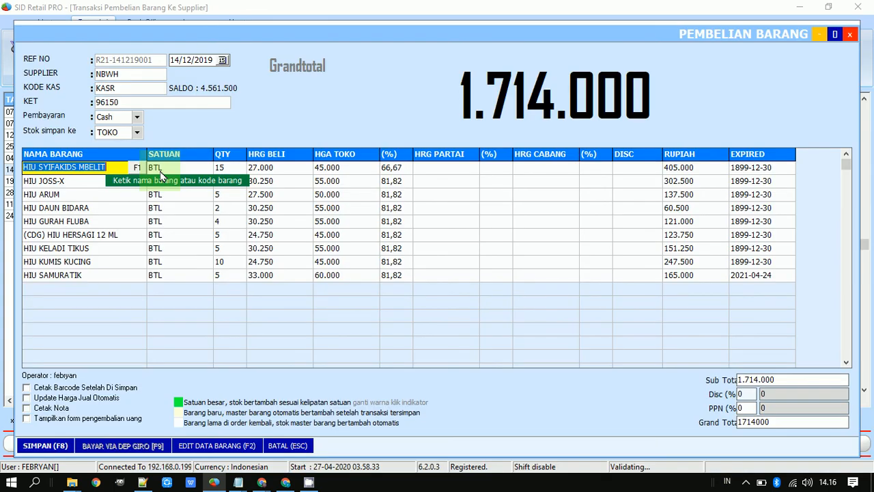
- Search for HIU HERS and add HIU HERSAGI 12 ML with quantity 5 in the first empty purchase row
left_click(123, 297)
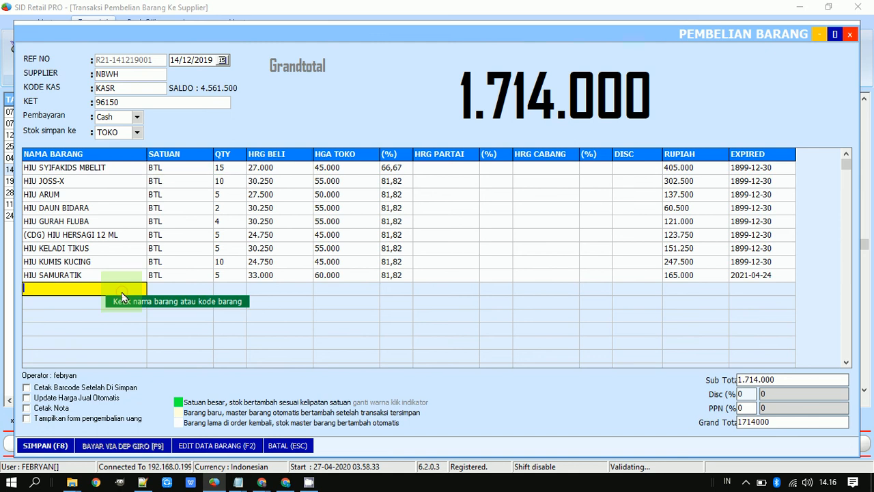
type("HU")
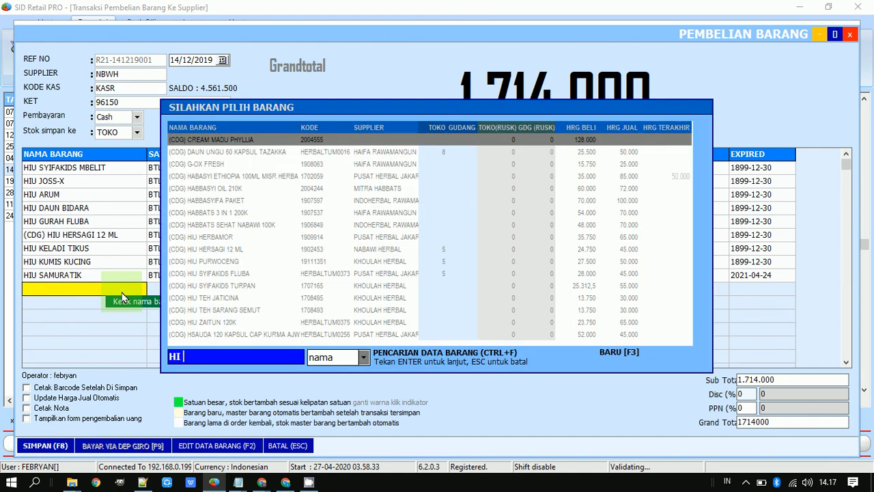
type(" HERS")
key("Return")
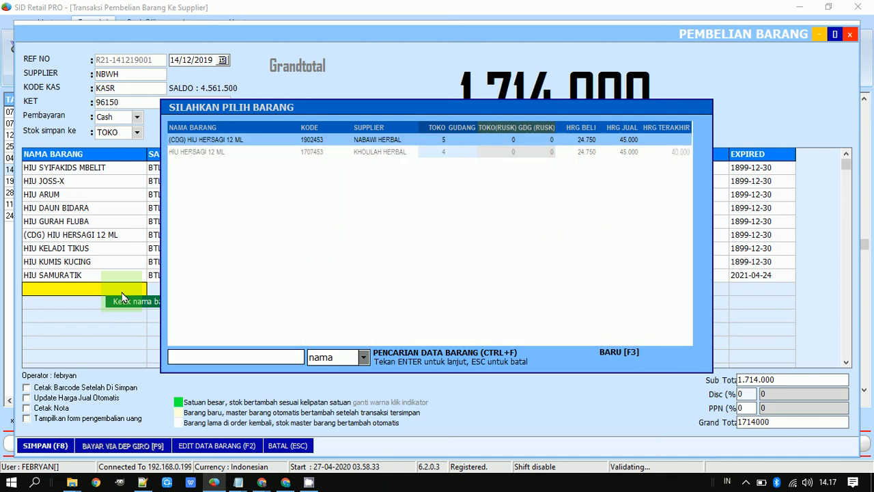
double_click(272, 154)
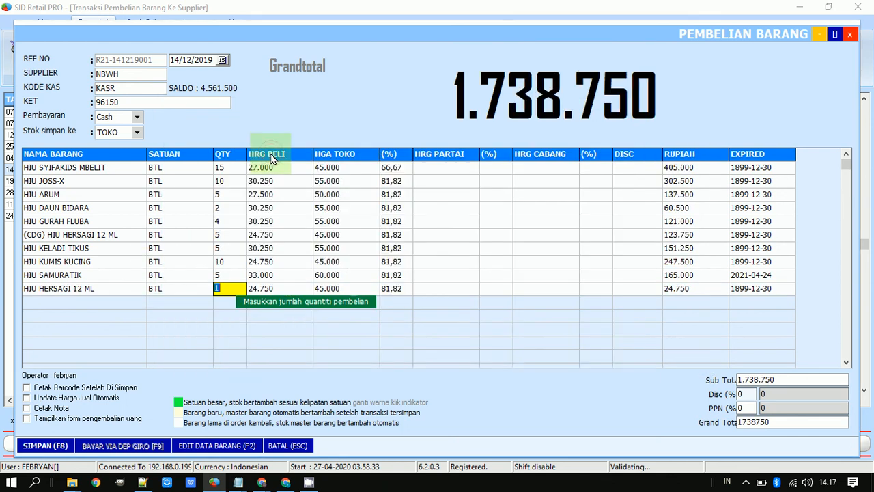
type("5")
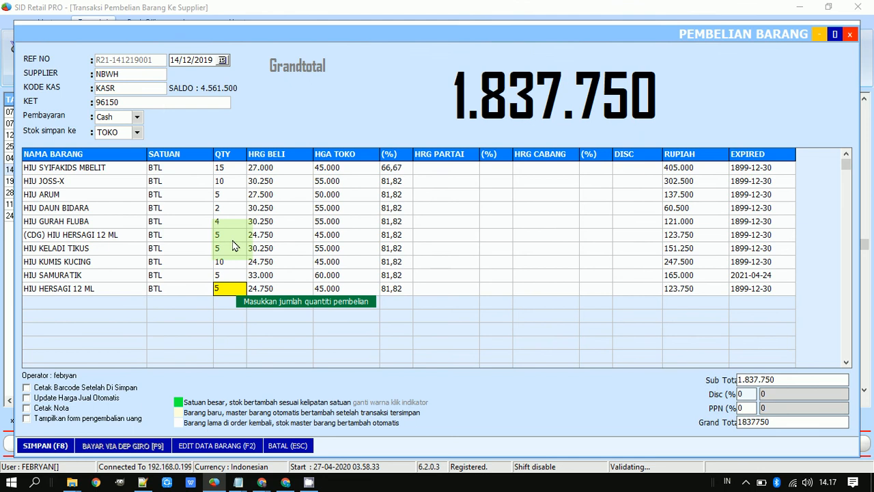
left_click(268, 291)
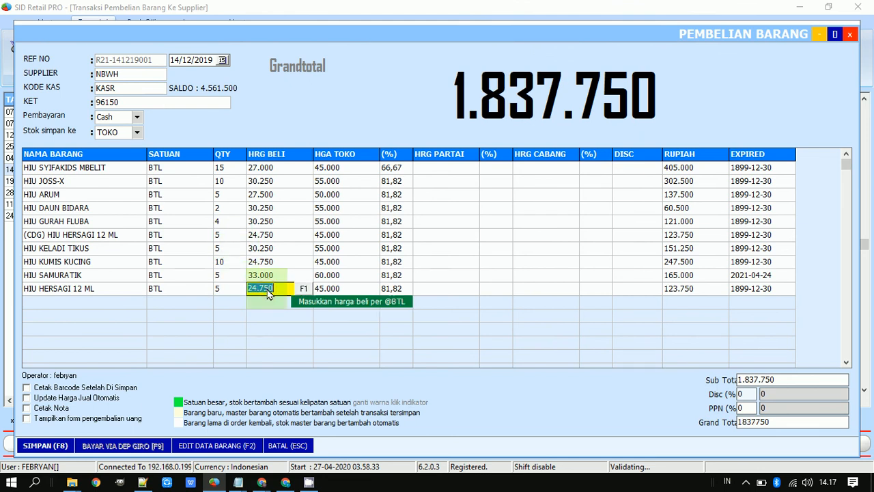
- Remove (CDG) HIU HERSAGI 12 ML from the NABAWI purchase, save the purchase, and close the form
left_click(132, 237)
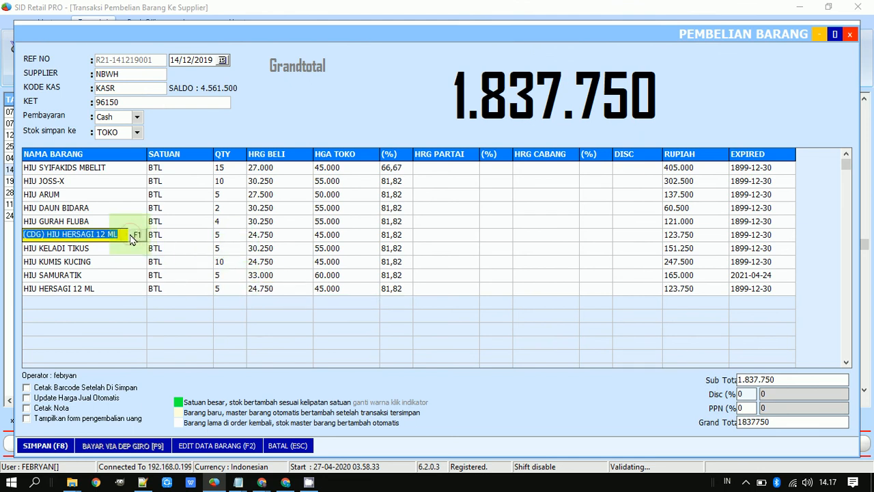
key("BackSpace")
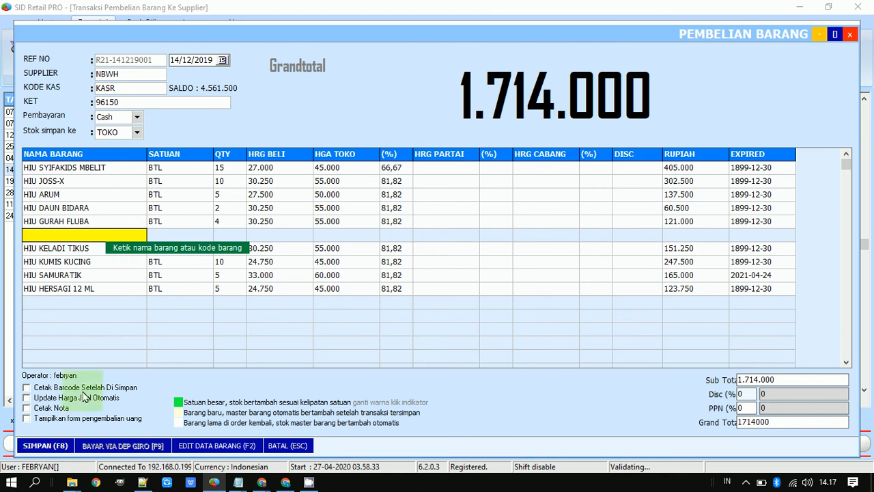
left_click(70, 447)
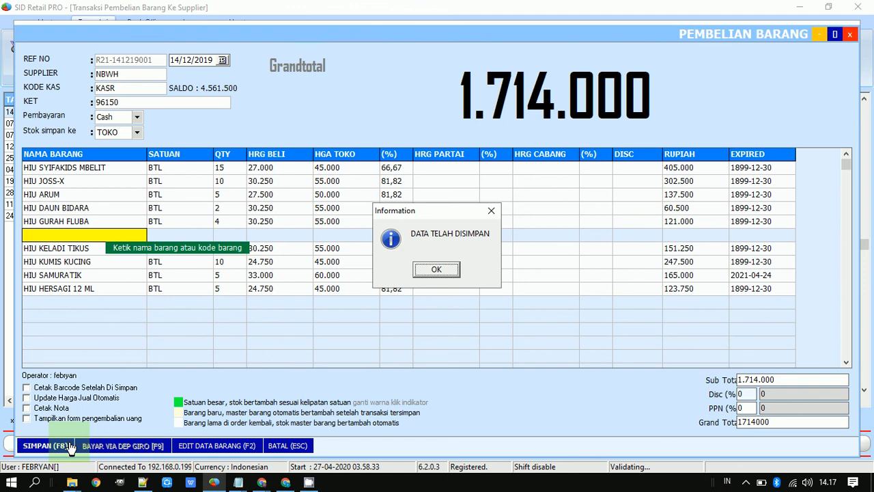
left_click(423, 271)
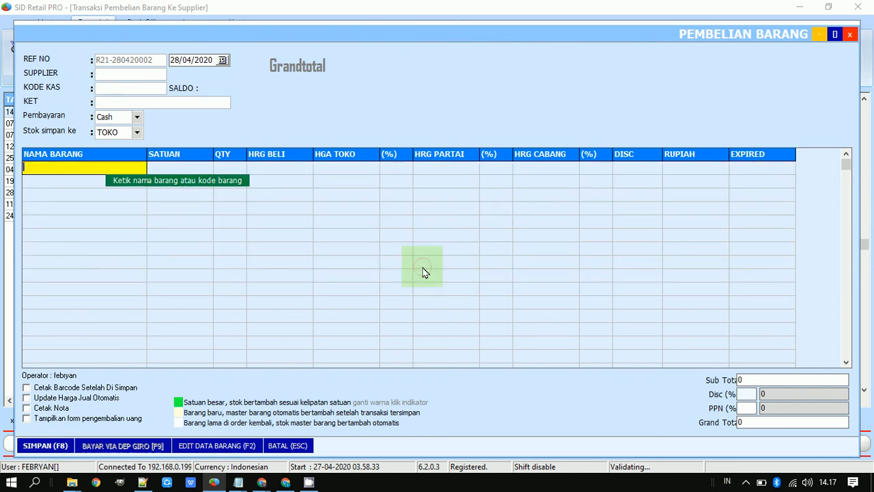
left_click(850, 35)
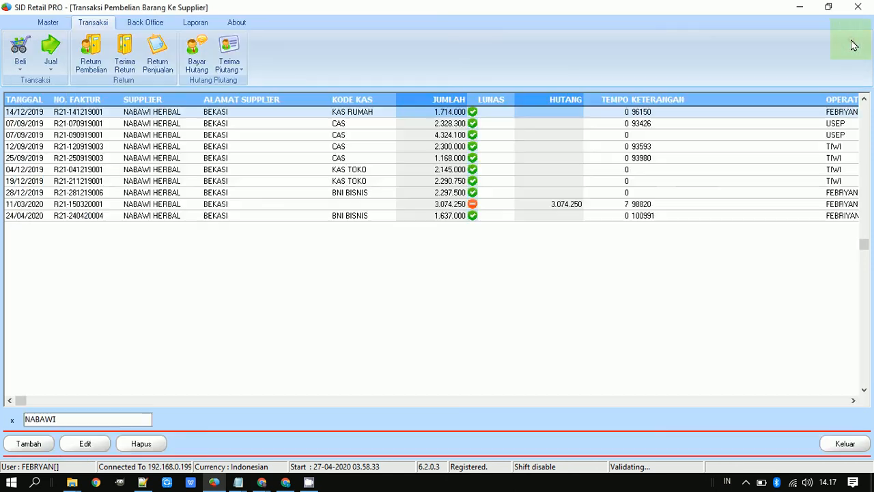
- Look over the price notes and instructions in Notepad, then check both HIU HERSAGI items' stock in the SID Retail PRO item data
key("alt+Tab")
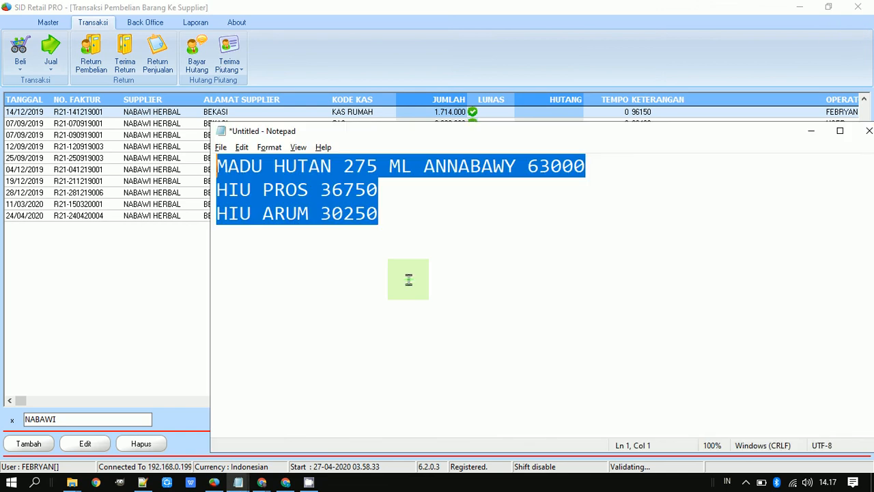
key("alt+Tab")
key("alt+Tab")
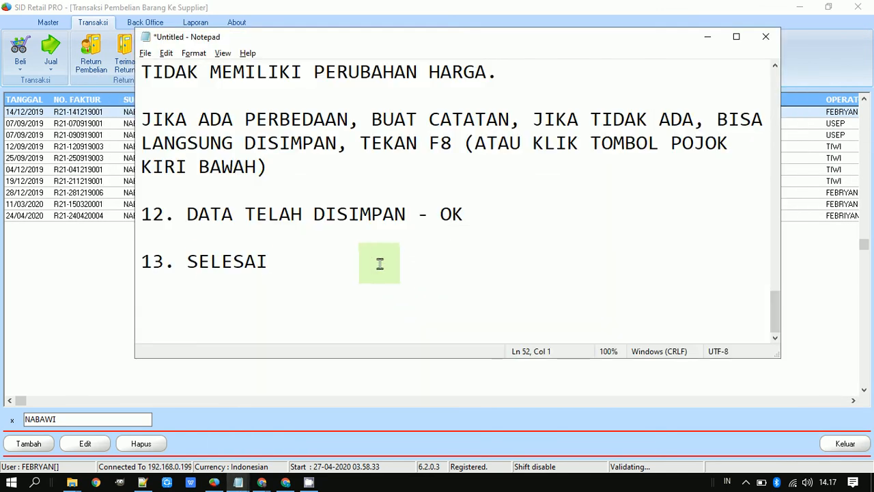
double_click(379, 263)
left_click(380, 264)
key("alt+Tab")
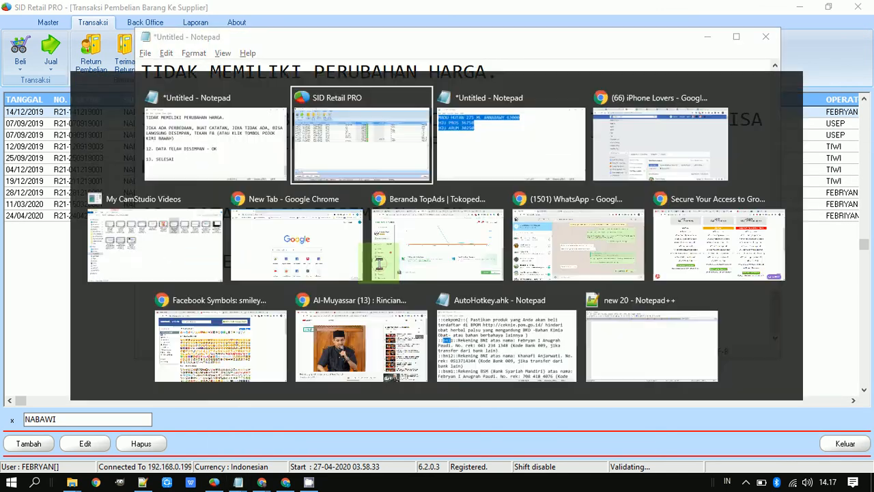
left_click(62, 23)
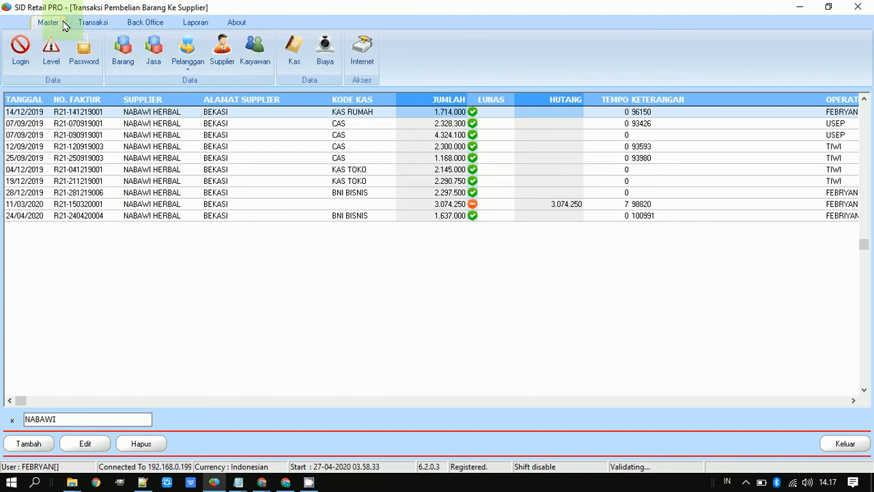
left_click(121, 62)
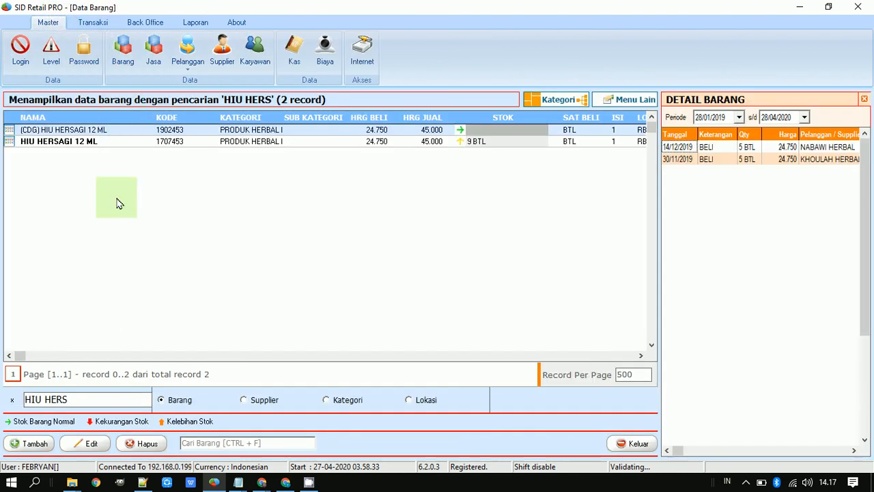
- Search the item data for NABAWI, then NABAWY, check the Notepad price list, and select MADU HUTAN 275 ML ANNABAWY
left_click(84, 400)
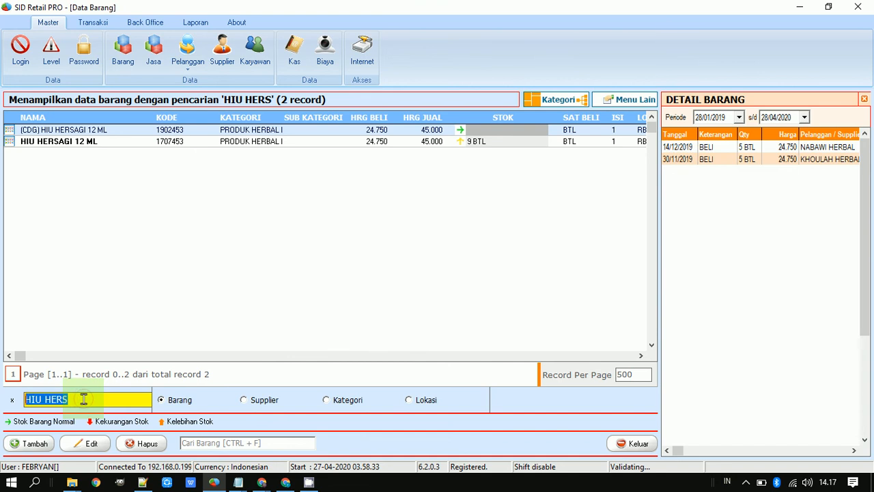
type("NABAWI")
key("Return")
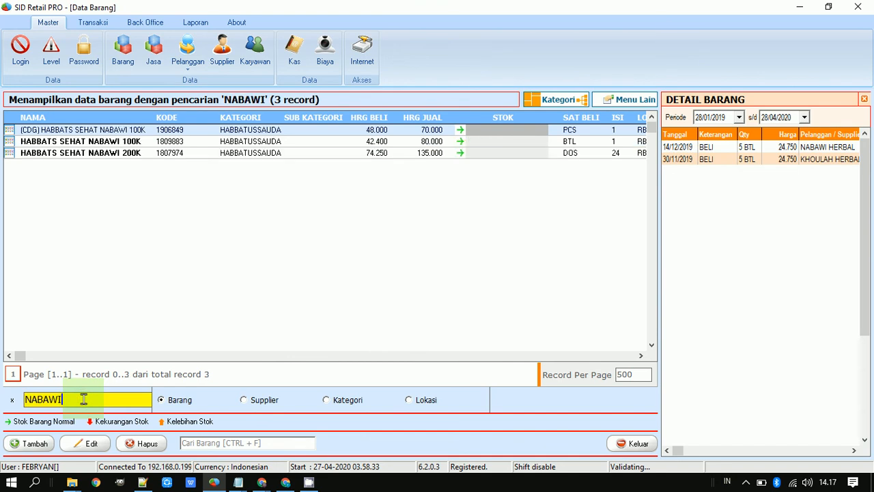
type("Y")
key("Return")
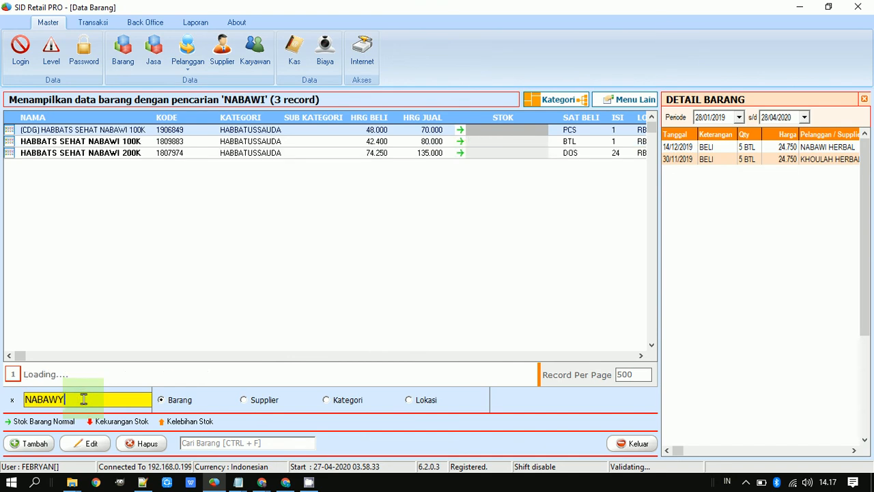
key("alt+Tab")
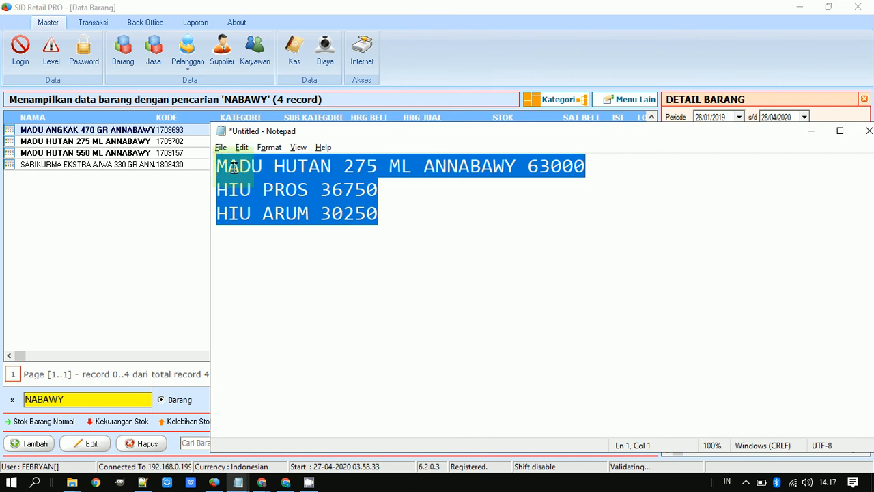
key("alt+Tab")
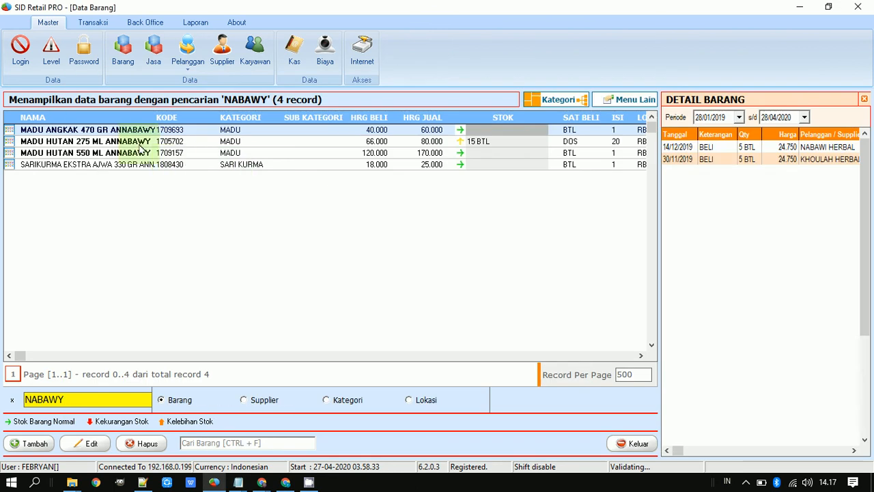
left_click(142, 142)
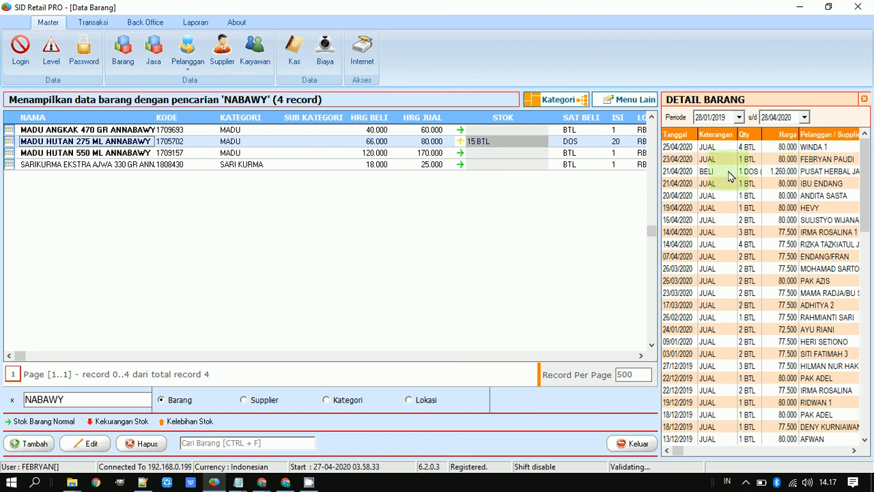
- Compare the noted MADU HUTAN 275 ML ANNABAWY price with its 21/04/2020 purchase from PUSAT HERBAL JAKARTA RAWAMANGUN
key("alt+Tab")
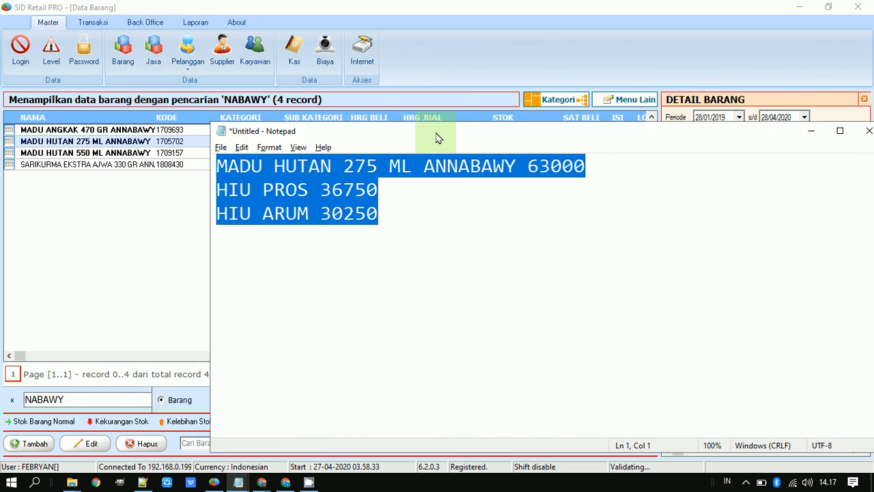
key("alt+Tab")
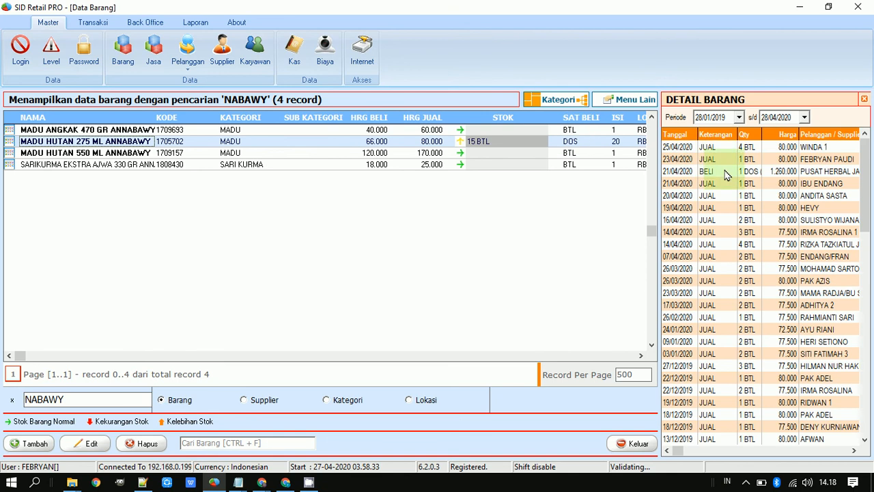
left_click(813, 174)
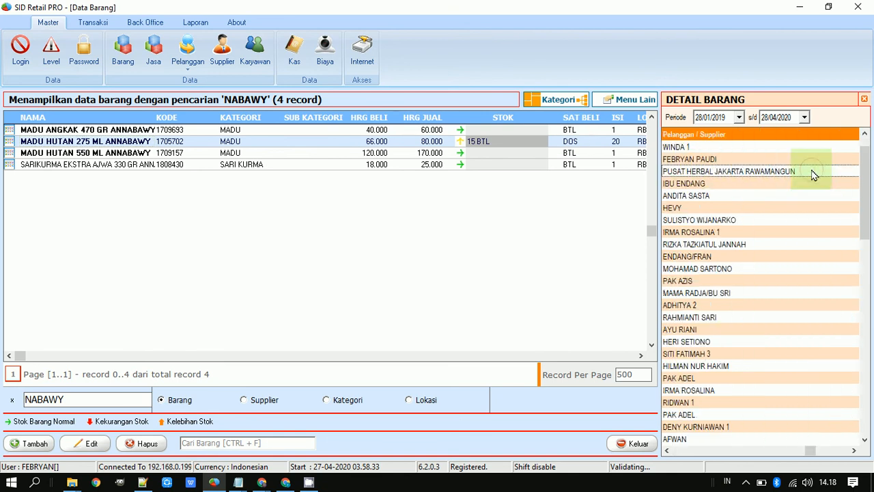
left_click(792, 173)
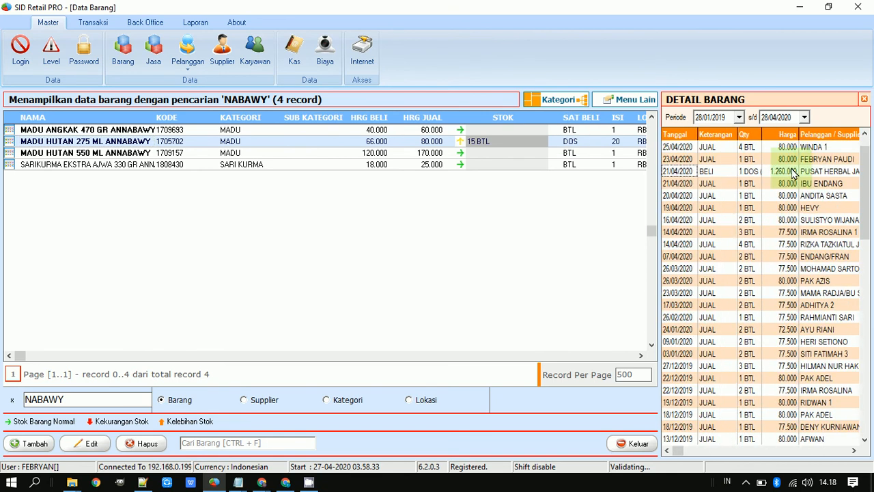
- Search the direct purchase transactions for PUSAT HERBAL JAKARTA and open the purchase dated 21/04/2020
left_click(93, 22)
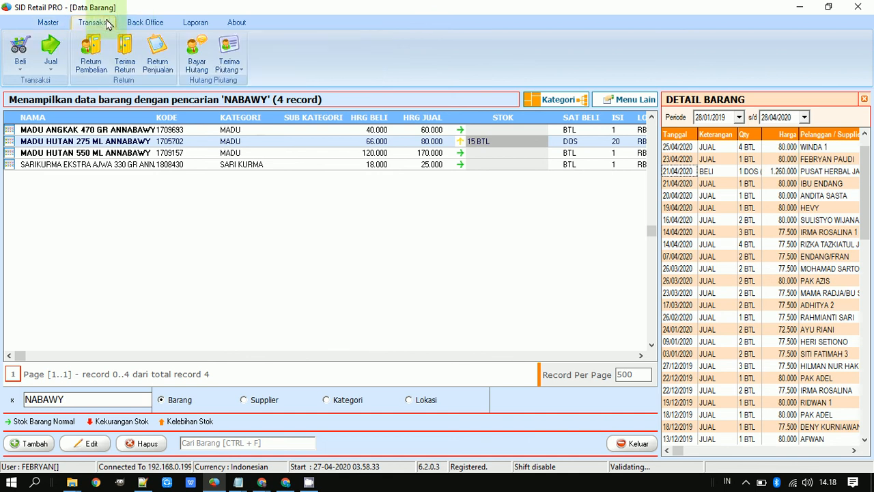
left_click(30, 68)
left_click(48, 81)
left_click(80, 257)
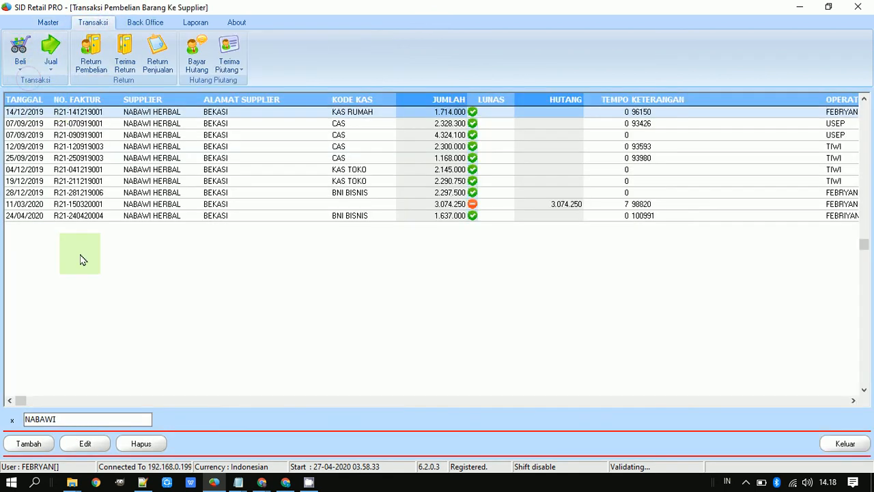
type("PUSAT HERBAL JAKARTA")
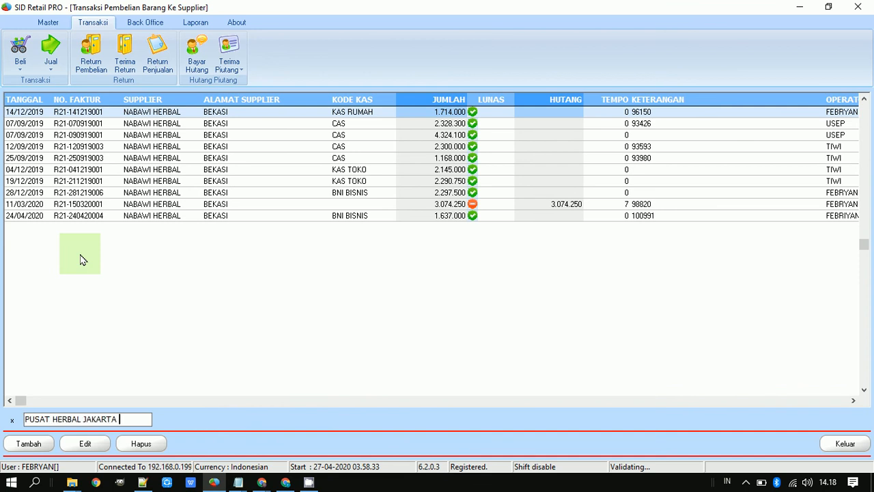
left_click(80, 258)
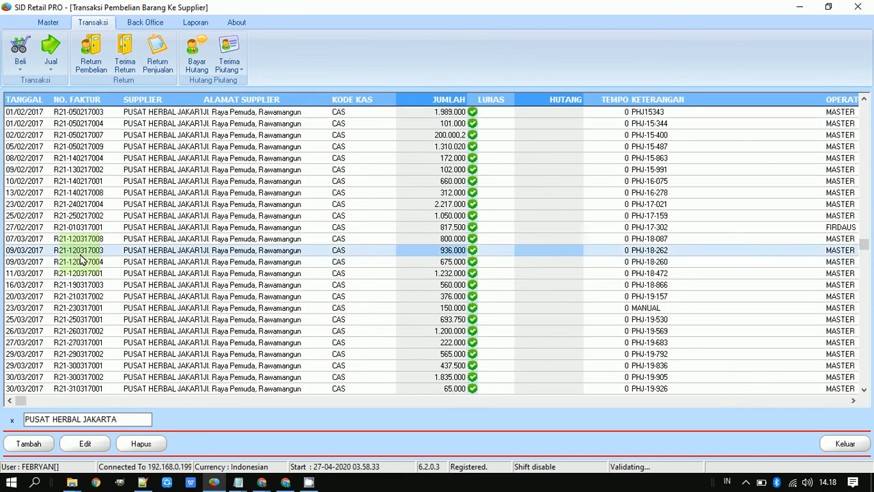
key("ctrl+End")
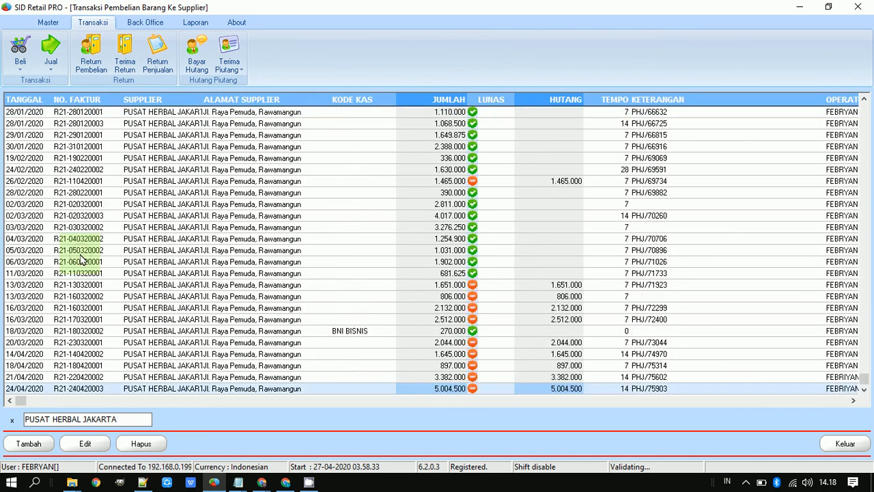
double_click(65, 378)
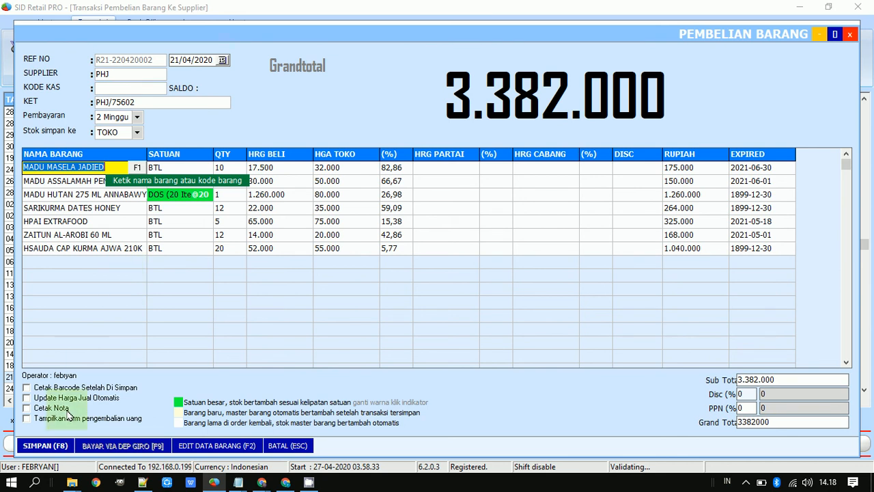
- Re-save the 21/04/2020 PUSAT HERBAL JAKARTA purchase without edits and close the purchase form
left_click(61, 446)
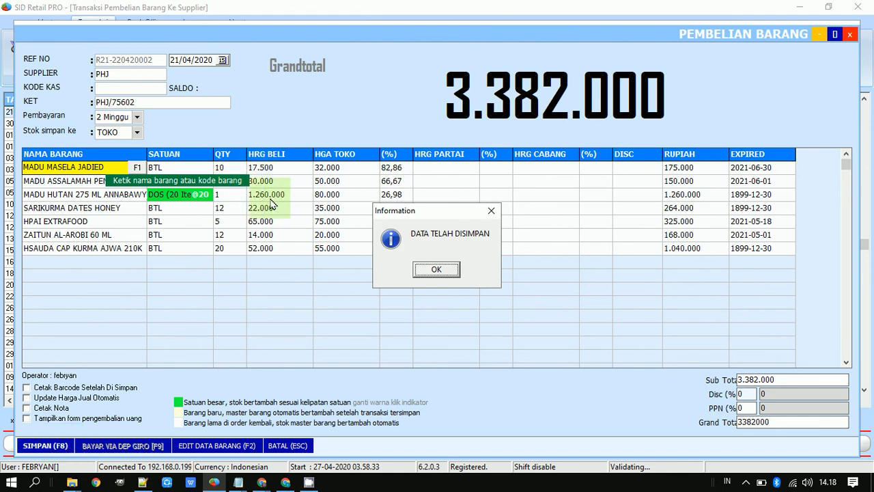
left_click(429, 270)
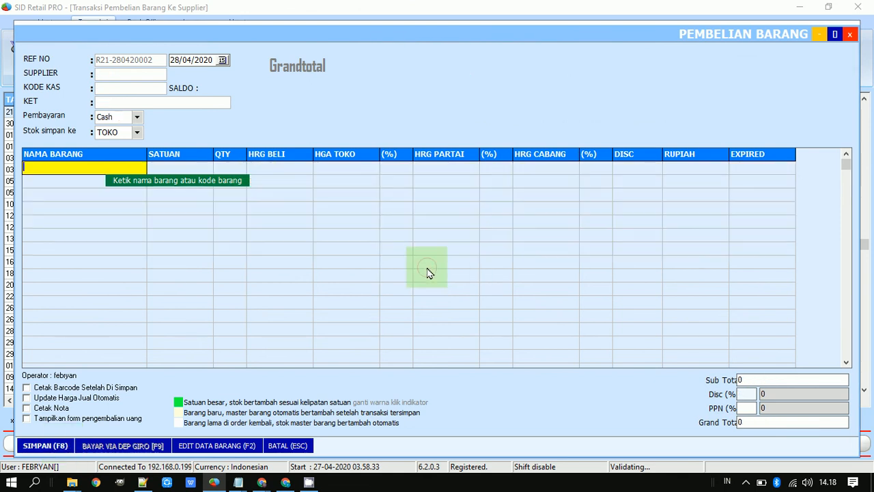
key("Escape")
left_click(411, 270)
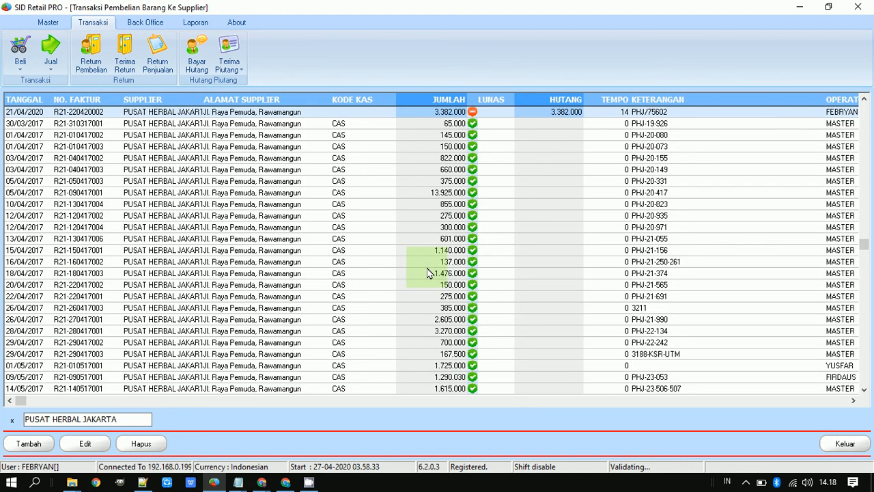
- Return to the item data and check the purchase price of MADU HUTAN 275 ML ANNABAWY
left_click(58, 26)
left_click(123, 49)
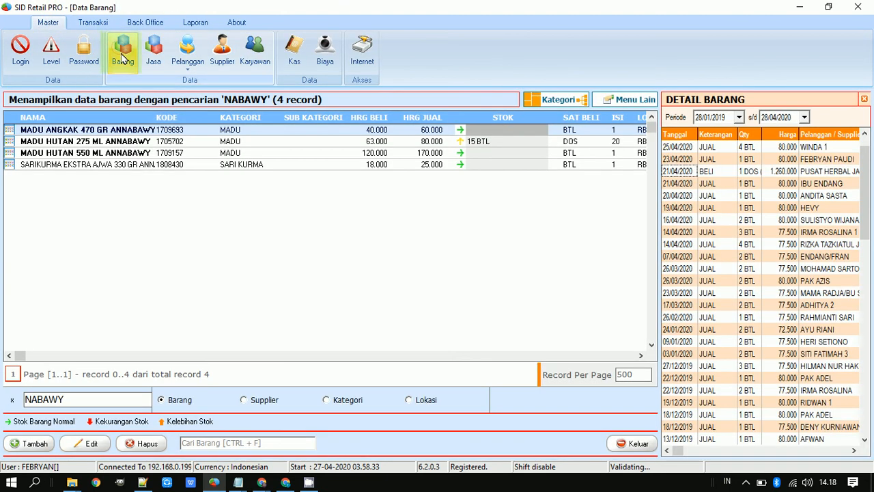
left_click(159, 140)
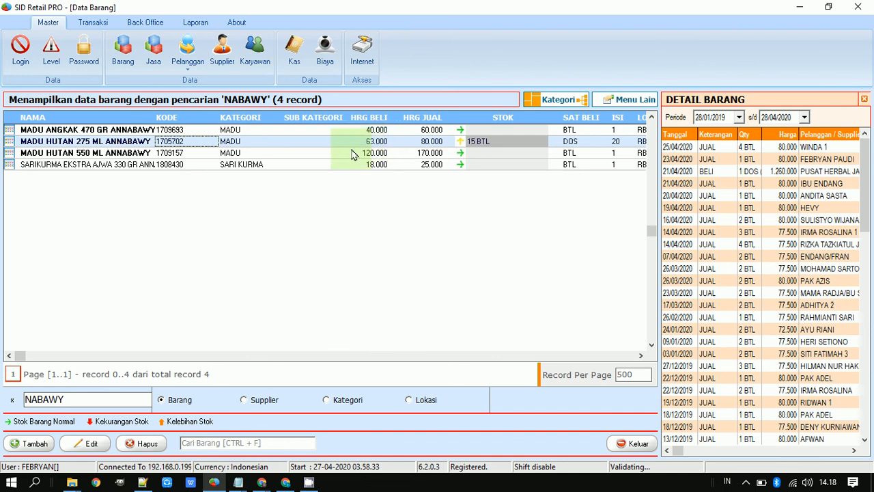
- Look up HIU ARUM in the item data and compare its purchase price with the Notepad price notes
key("alt+Tab")
left_click(311, 190)
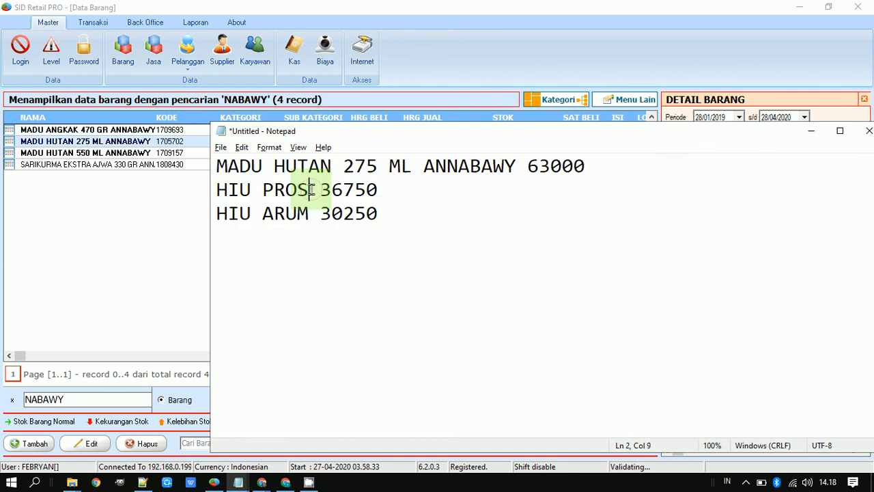
key("shift+Home")
key("alt+Tab")
key("Escape")
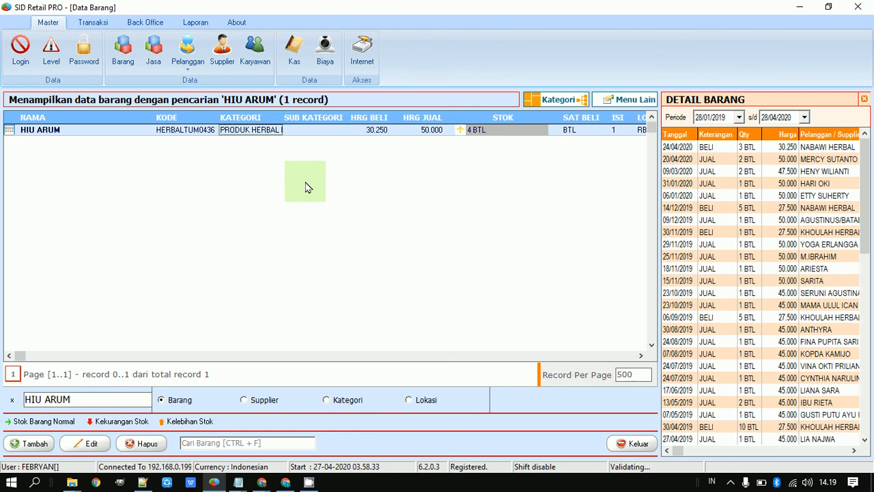
key("alt+Tab")
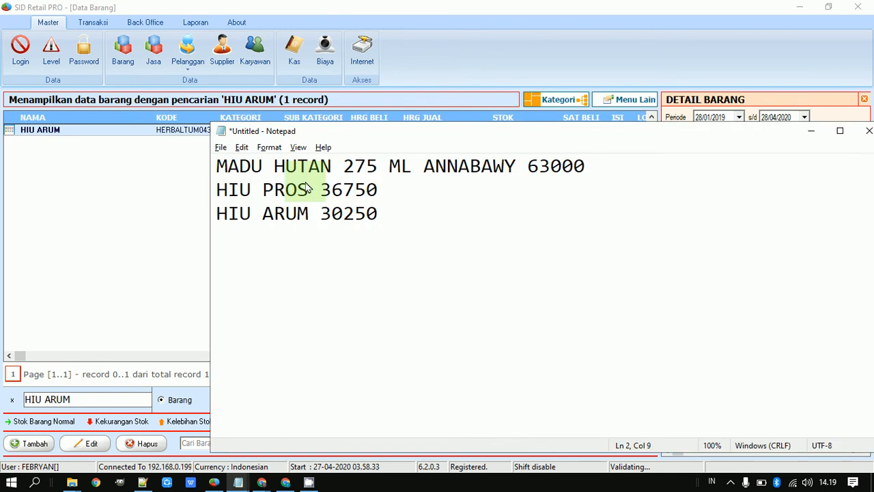
left_click(310, 214)
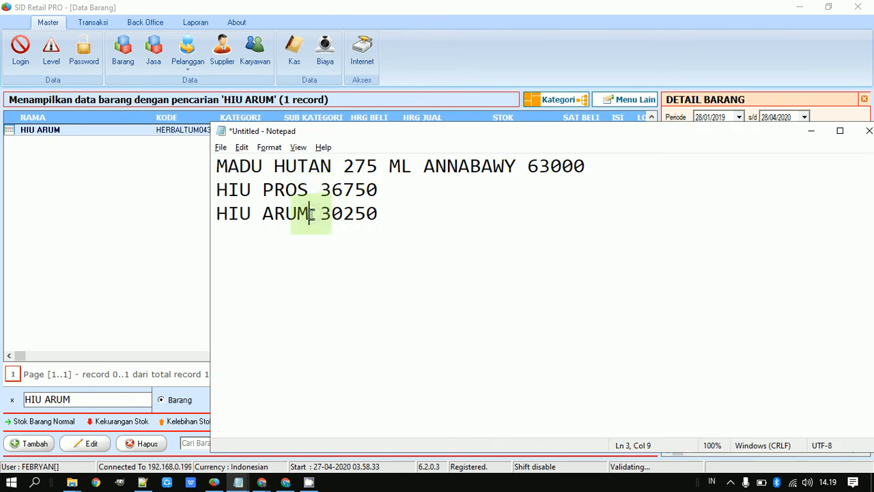
left_click_drag(310, 213, 207, 213)
key("alt+Tab")
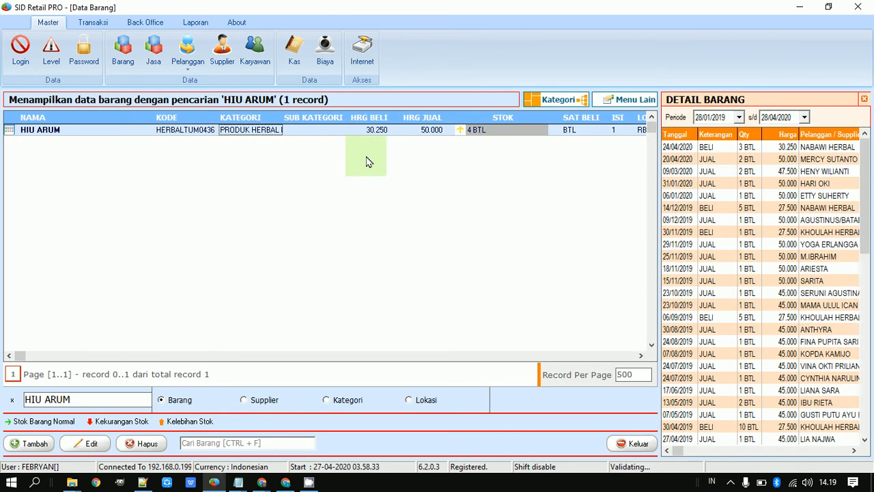
left_click(376, 131)
key("alt+Tab")
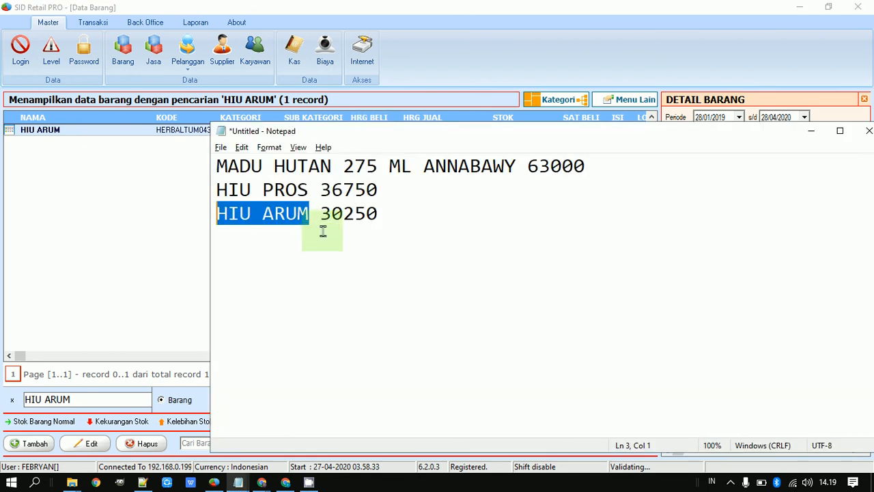
- Copy HIU PROS from the price notes, search the item data for it, and compare its purchase price with the note
left_click(309, 190)
key("shift+Home")
key("ctrl+c")
key("alt+Tab")
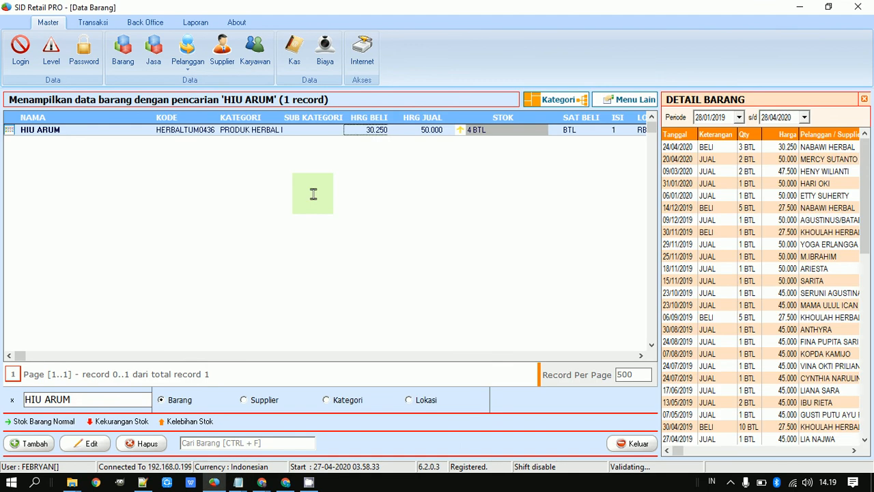
key("ctrl+f")
key("ctrl+v")
key("Return")
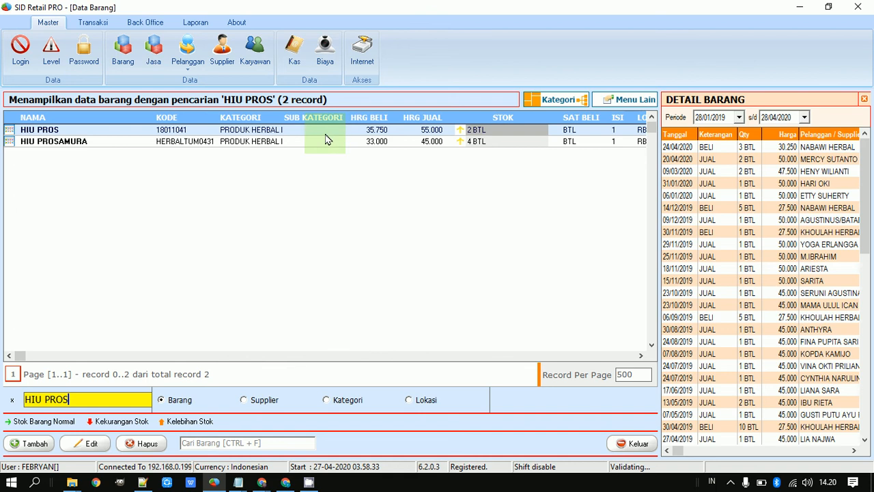
key("alt+Tab")
left_click(406, 220)
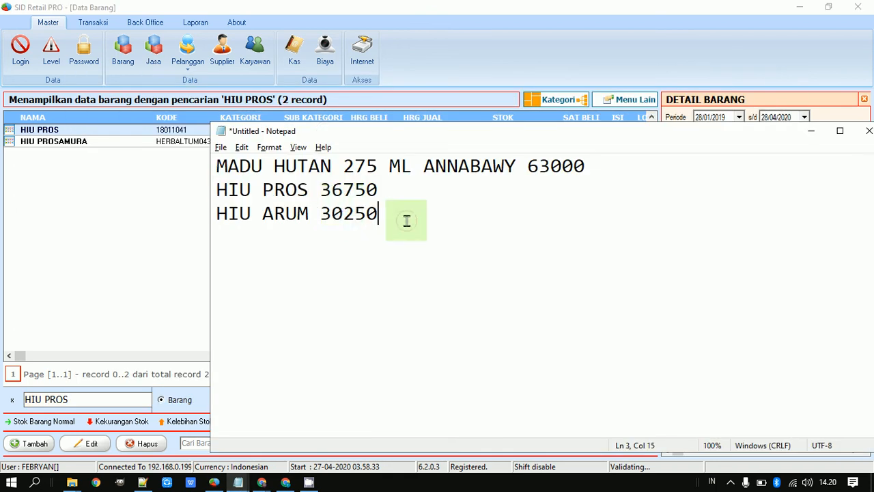
- Review the Notepad procedure from its end back to the title, highlight the title, and select all three lines of the price notes
key("alt+Tab")
key("Tab")
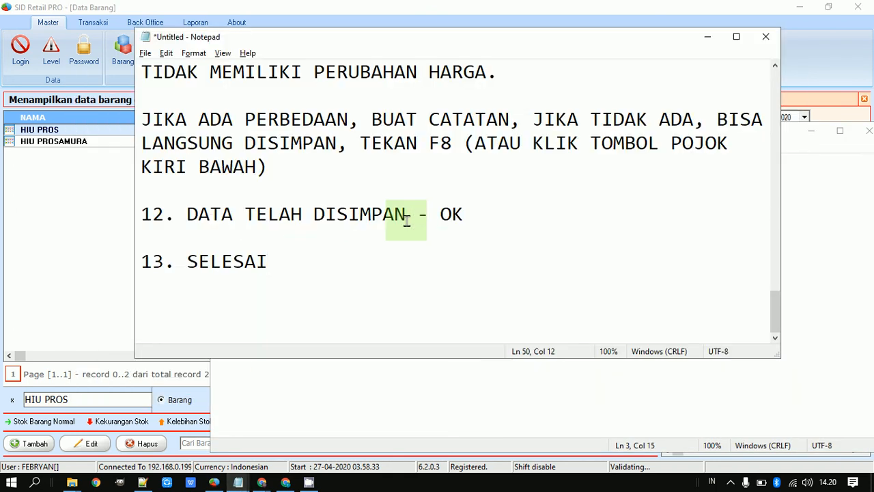
key("Down")
key("ctrl+Home")
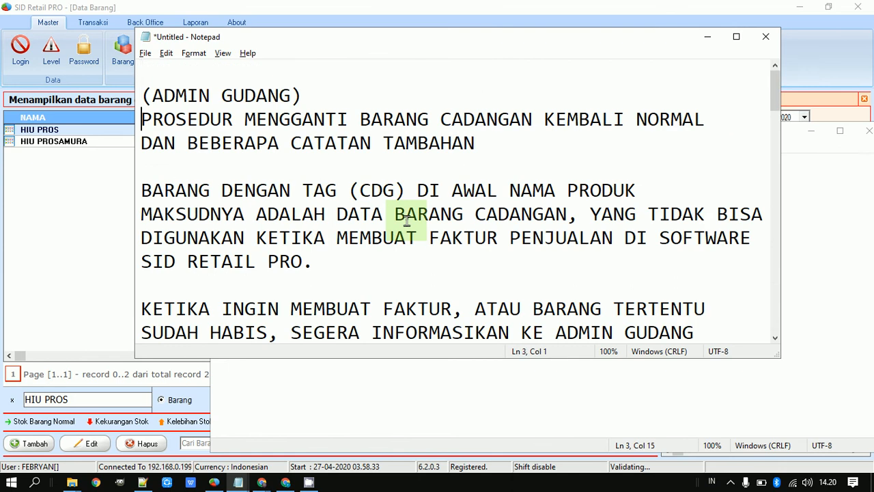
key("shift+Down")
key("shift+End")
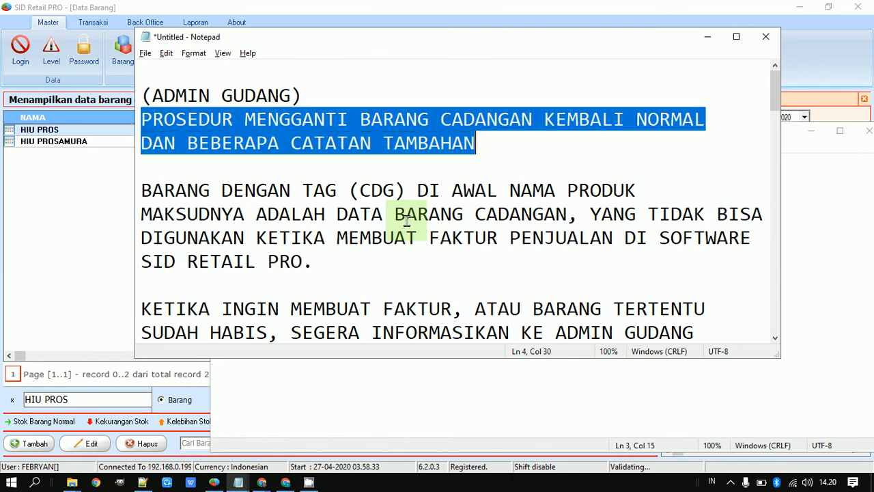
key("alt+Tab")
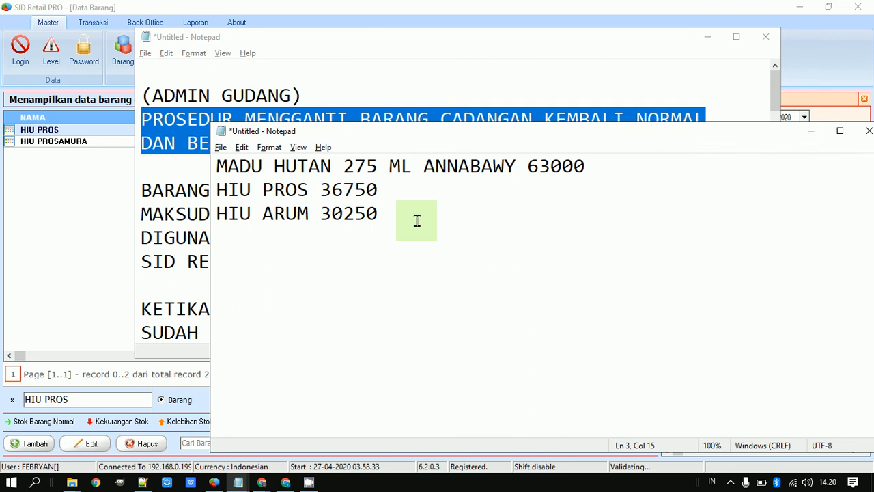
left_click_drag(407, 220, 218, 159)
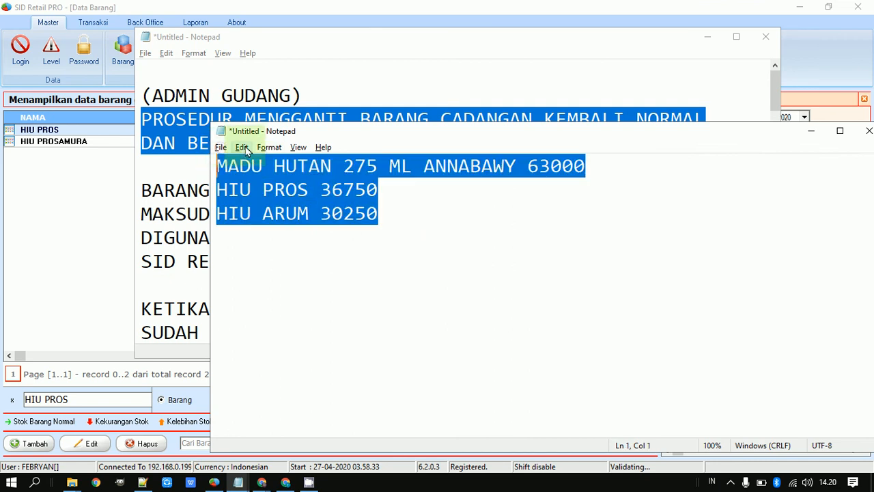
- Return to the procedure document and start a new heading below step 13: "PROSEDUR MENGINPUT DATANG PEMBELIAN"
key("alt+Tab")
left_click(383, 208)
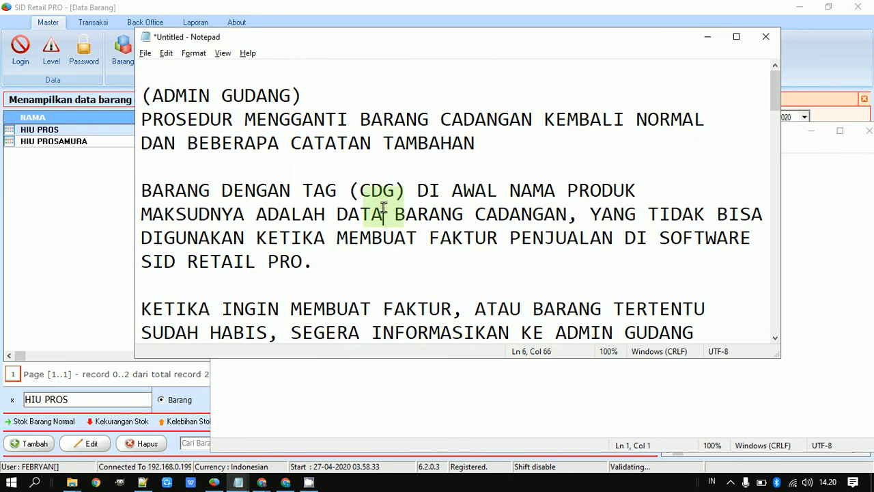
key("ctrl+End")
left_click(326, 281)
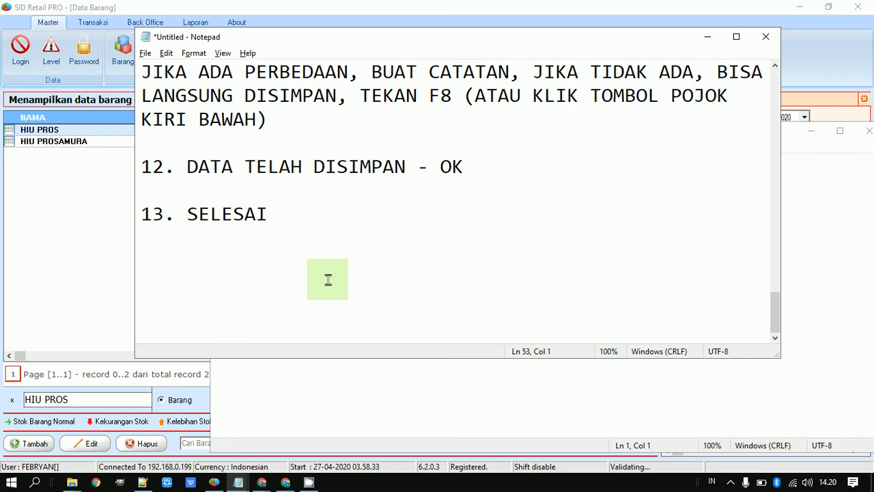
type("PROE")
key("BackSpace")
type("SEDUR")
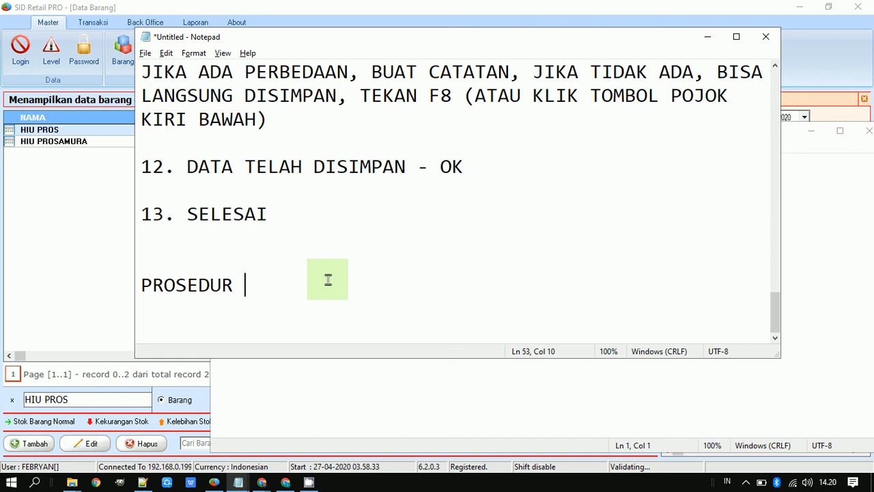
type(" MEM")
key("BackSpace")
type("NGINPUT")
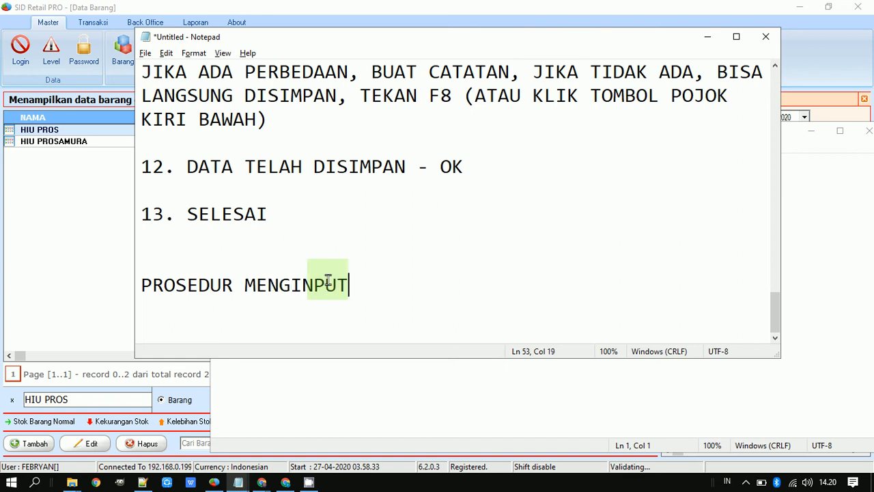
type(" DATANG PEMBELIAN")
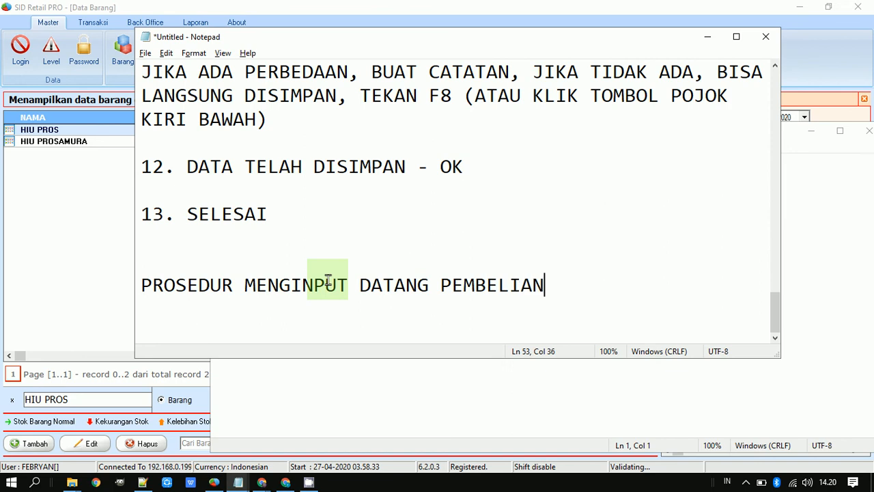
- Continue the new heading with "YANG MEMILIKI SELISIH HARGA"
type(" YANG MEMILIKI SEL")
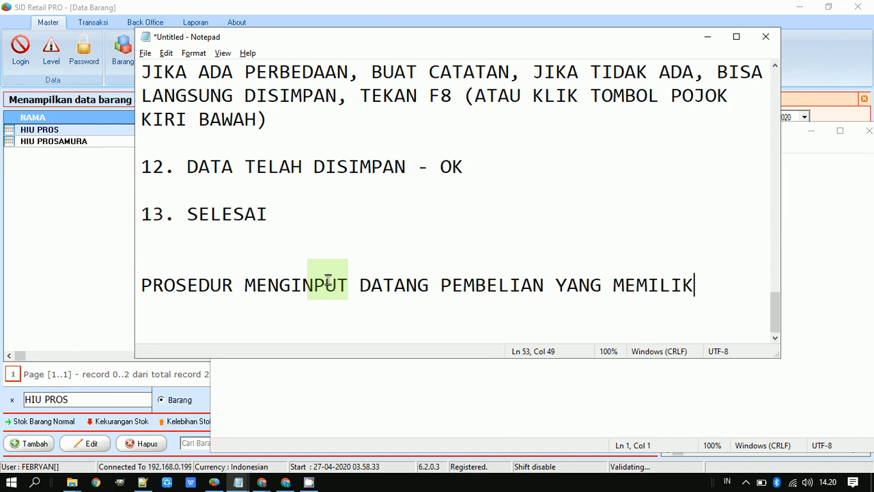
key("BackSpace")
key("BackSpace")
type("SELISIH HARGA")
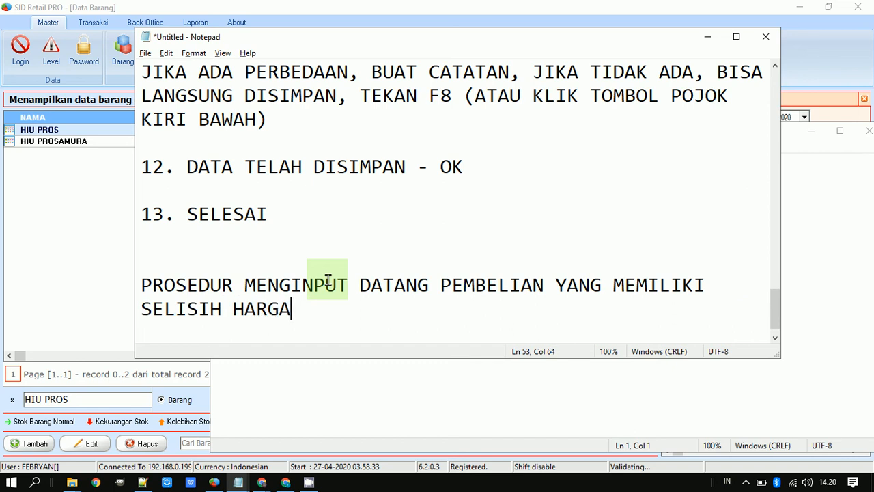
- Correct the heading's wording by hyphenating "MENG-INPUT" and shortening "DATANG" to "DATA"
key("shift+Up")
key("shift+Home")
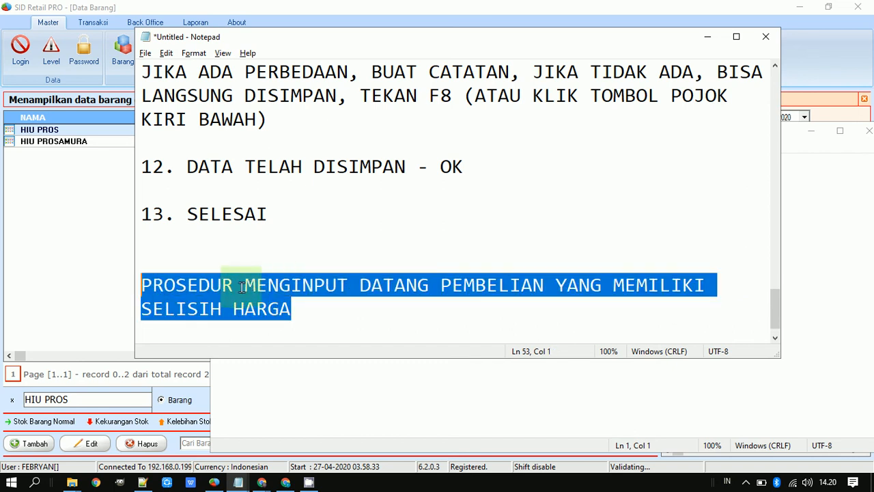
left_click(289, 284)
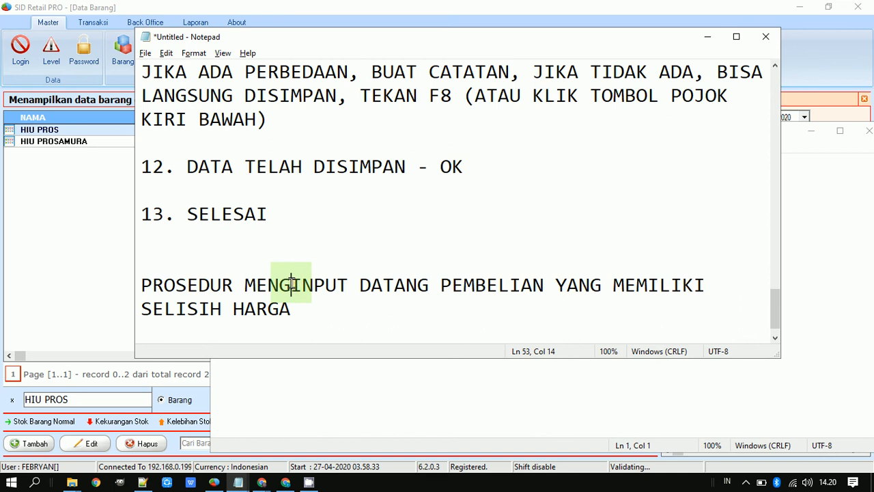
type("-")
key("ctrl+Right")
key("ctrl+Right")
key("Left")
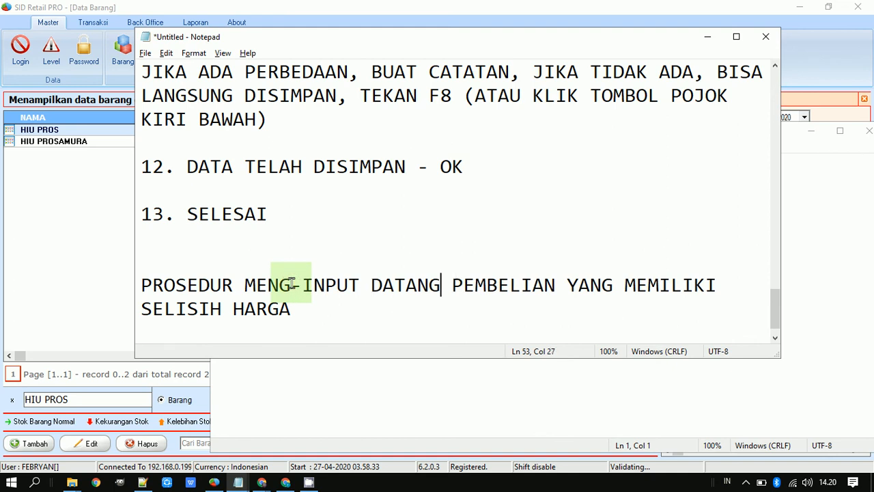
key("BackSpace")
key("BackSpace")
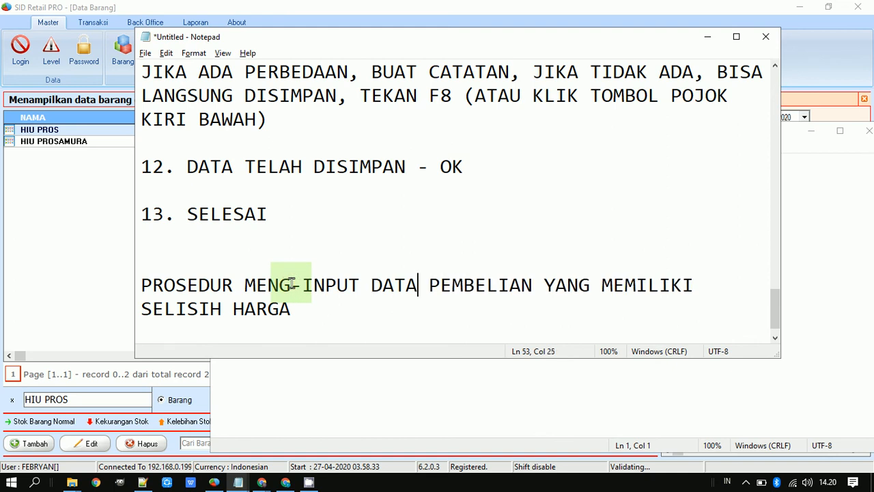
- Append "LAMA & HARGA BARU (CARA MEMBUAT DATA CADAGANG)" to the end of the new heading
key("ctrl+End")
left_click(291, 285, "shift")
key("shift+Home")
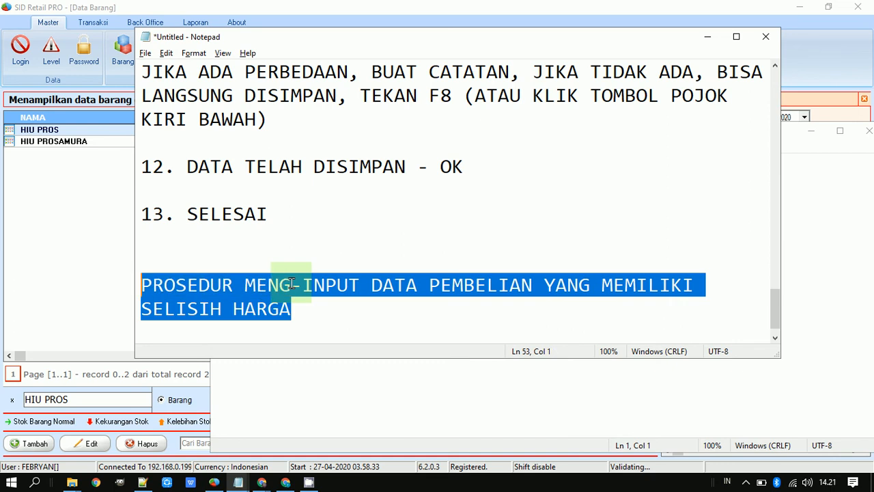
key("Down")
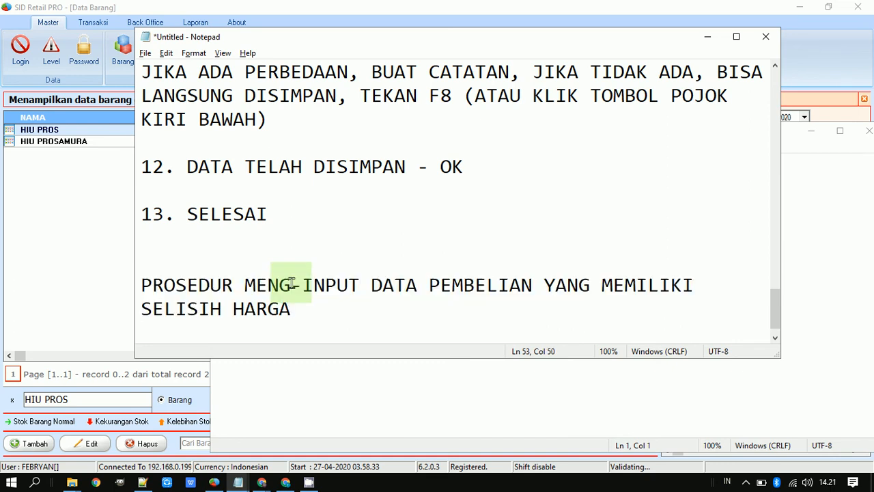
key("End")
type("LAMA")
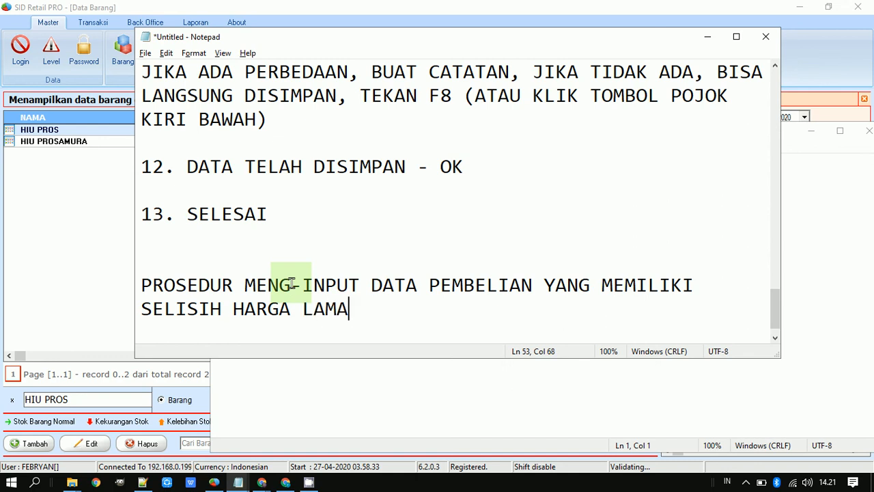
type(" & HARGA BARU")
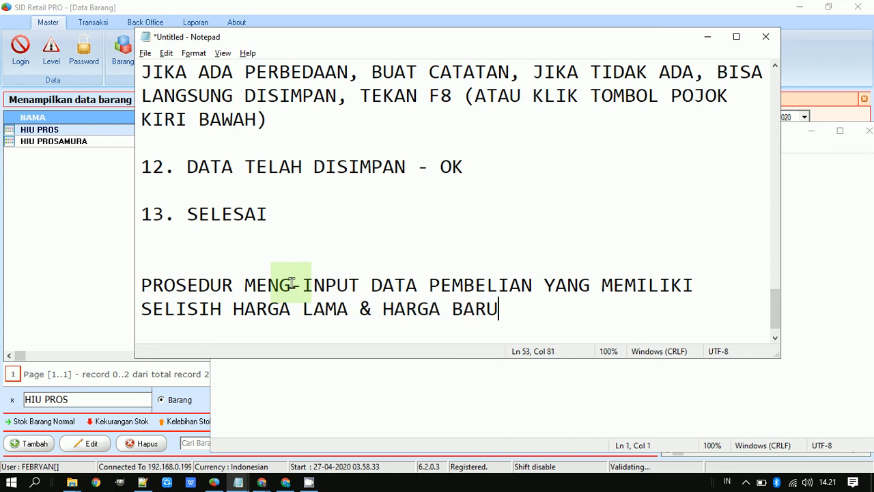
type(" (CARA ME")
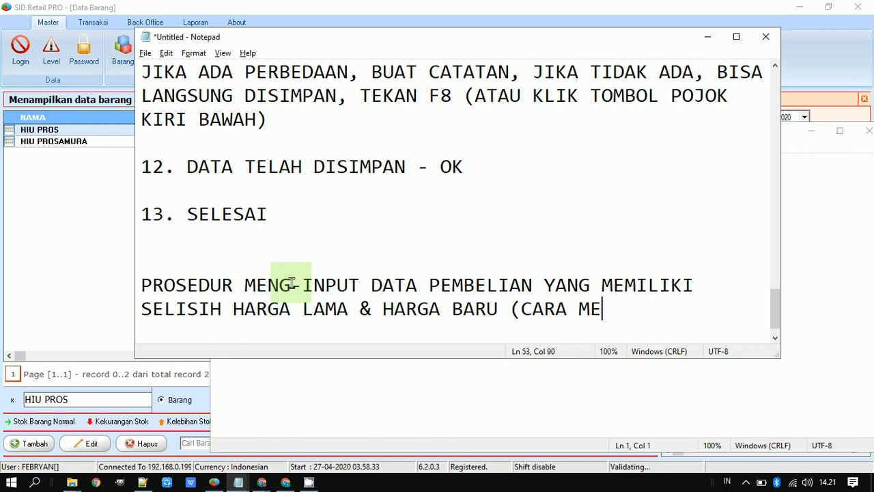
type("MBUAT DATA CADAGANG)")
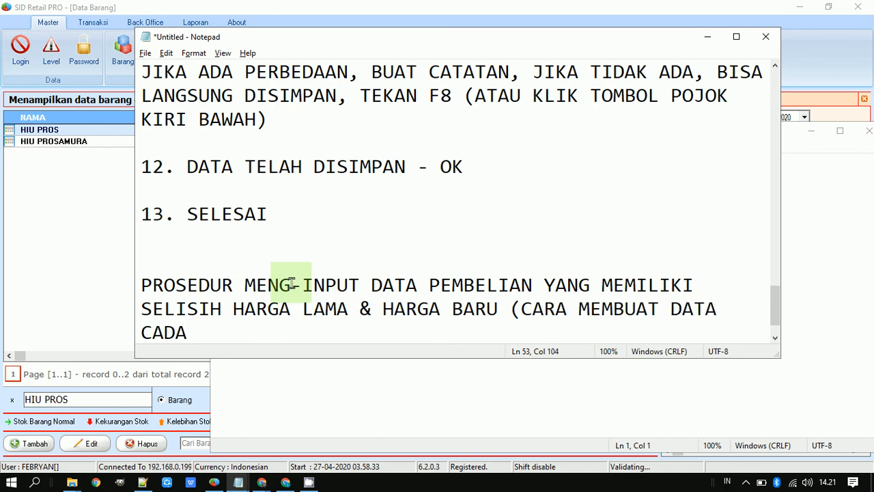